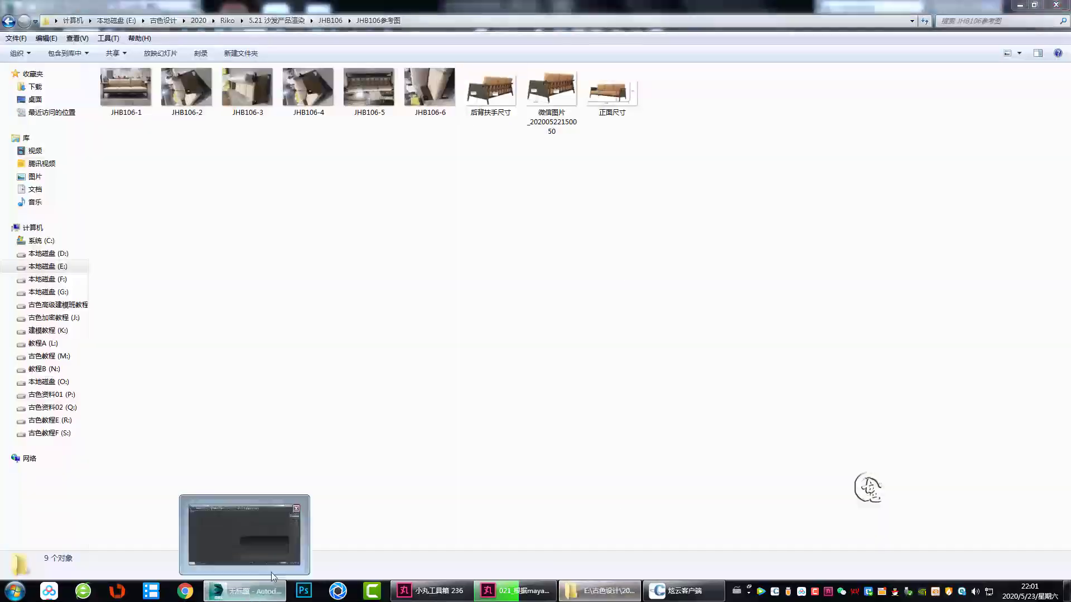
- Return to 3ds Max after studying the rear sofa reference photo in ACDSee
{"action": "left_click", "coordinate": [273, 577]}
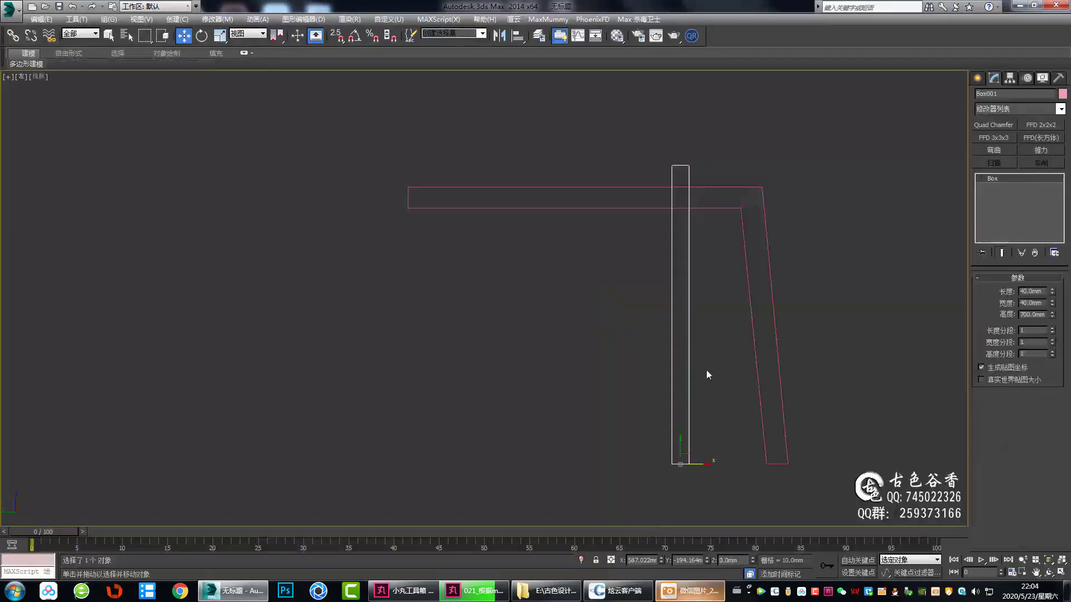
- Lean Box001's post using offset type-ins, then compare it with the sofa photo
{"action": "left_click", "coordinate": [612, 559]}
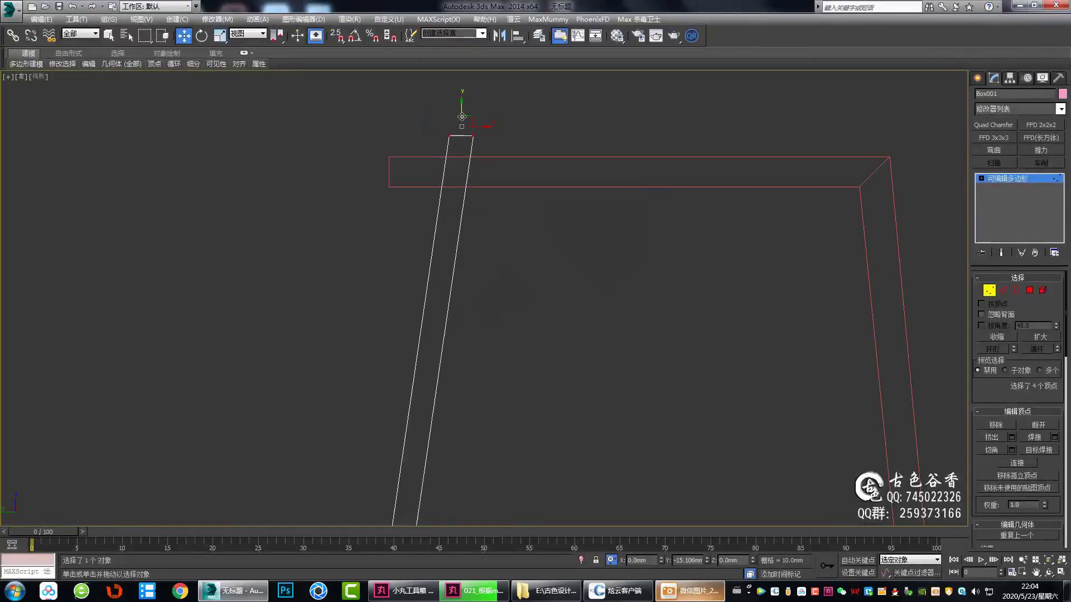
{"action": "left_click", "coordinate": [246, 596]}
{"action": "left_click", "coordinate": [246, 595]}
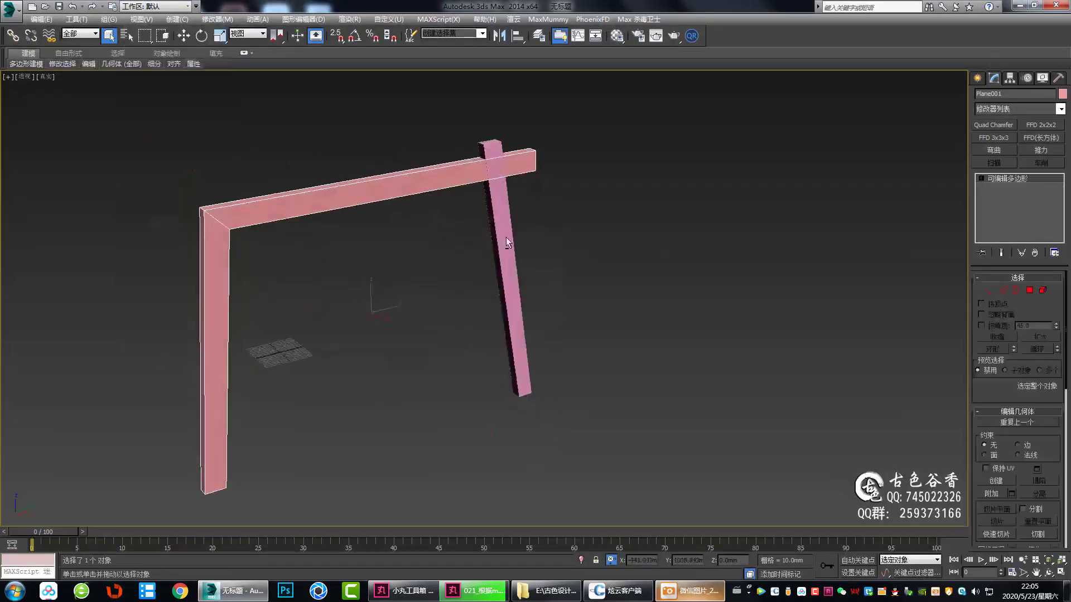
{"action": "mouse_move", "coordinate": [423, 262]}
{"action": "middle_mouse_down", "text": "alt"}
{"action": "mouse_move", "coordinate": [495, 226]}
{"action": "mouse_move", "coordinate": [407, 214]}
{"action": "middle_mouse_up", "text": "alt"}
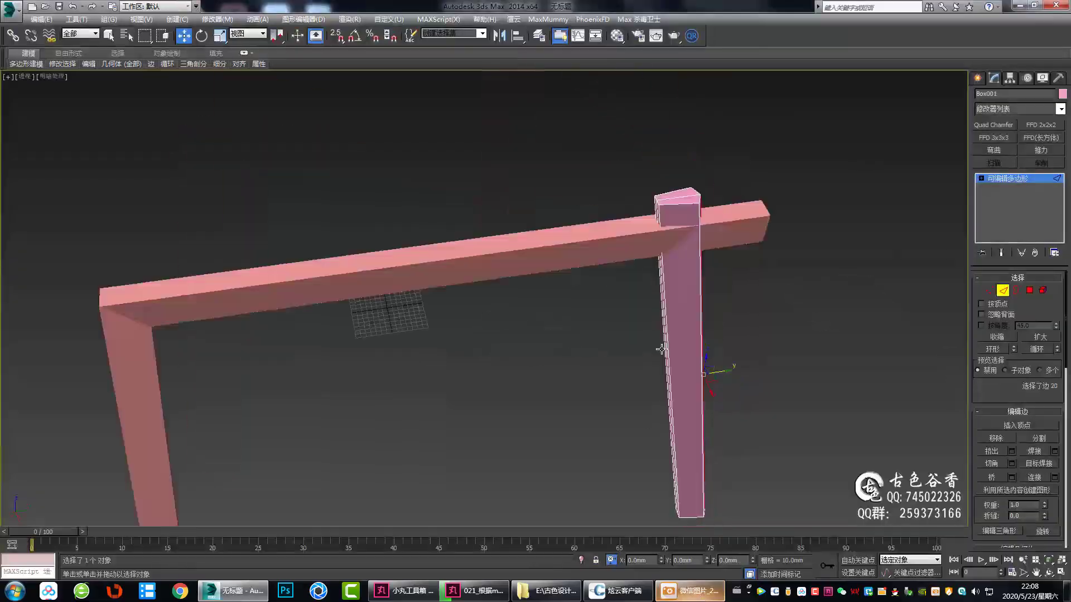
- Chamfer the post's selected edges in Front wireframe view, checking against the sofa photo
{"action": "left_click", "coordinate": [701, 596]}
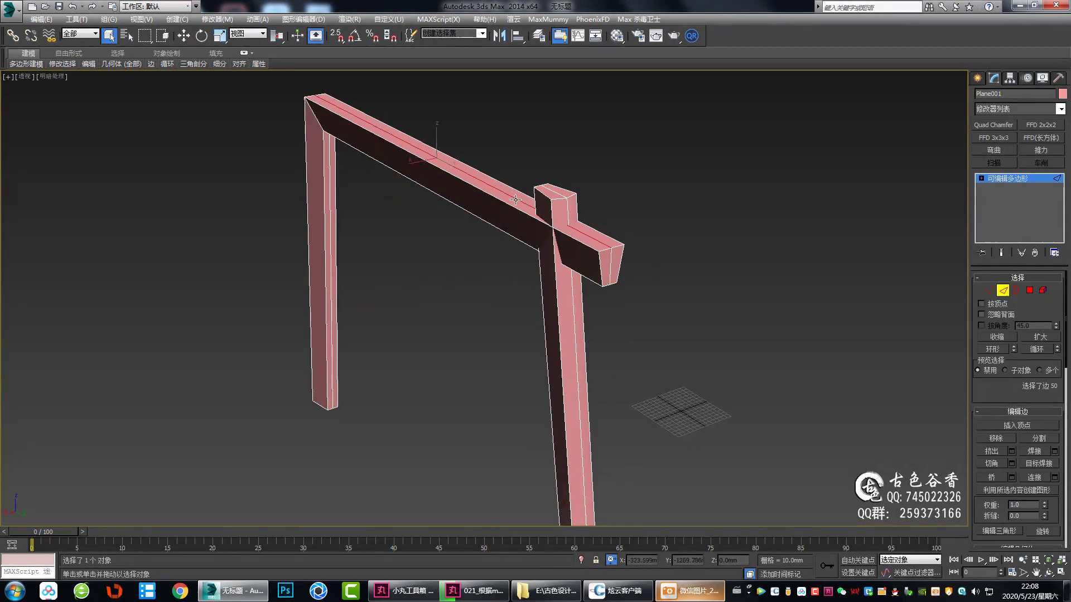
{"action": "key", "text": "f"}
{"action": "key", "text": "F3"}
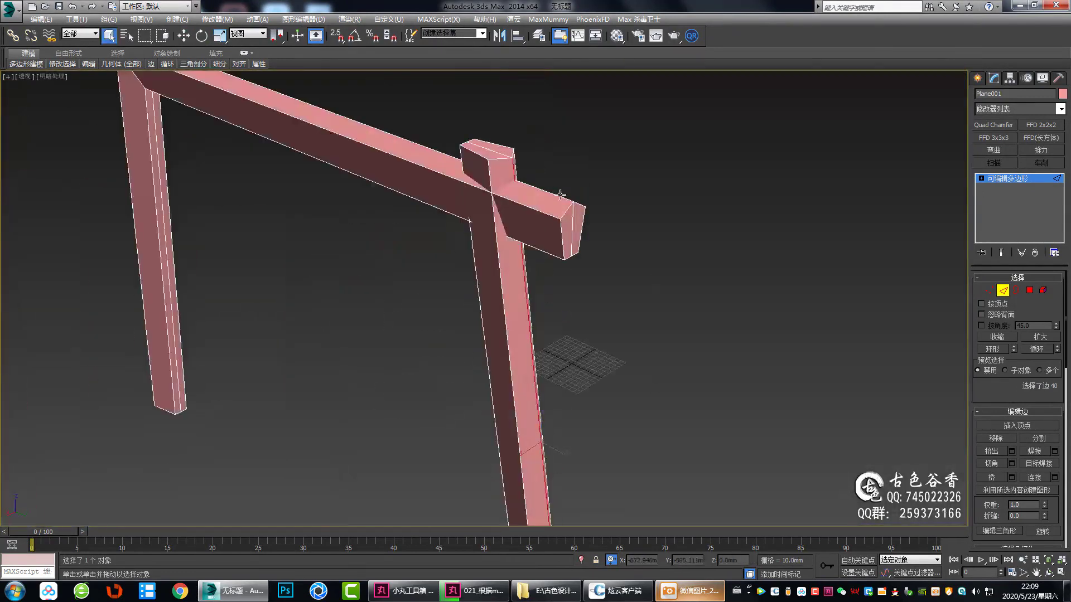
{"action": "left_click", "coordinate": [692, 591]}
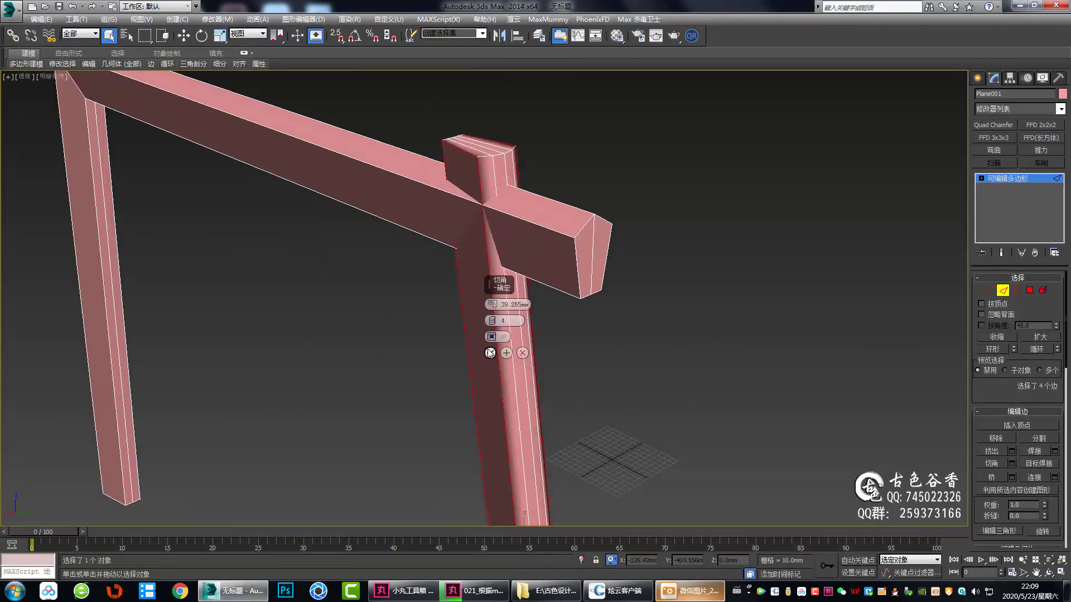
{"action": "left_click", "coordinate": [490, 353]}
{"action": "middle_click_drag", "start_coordinate": [490, 353], "coordinate": [640, 228], "text": "alt"}
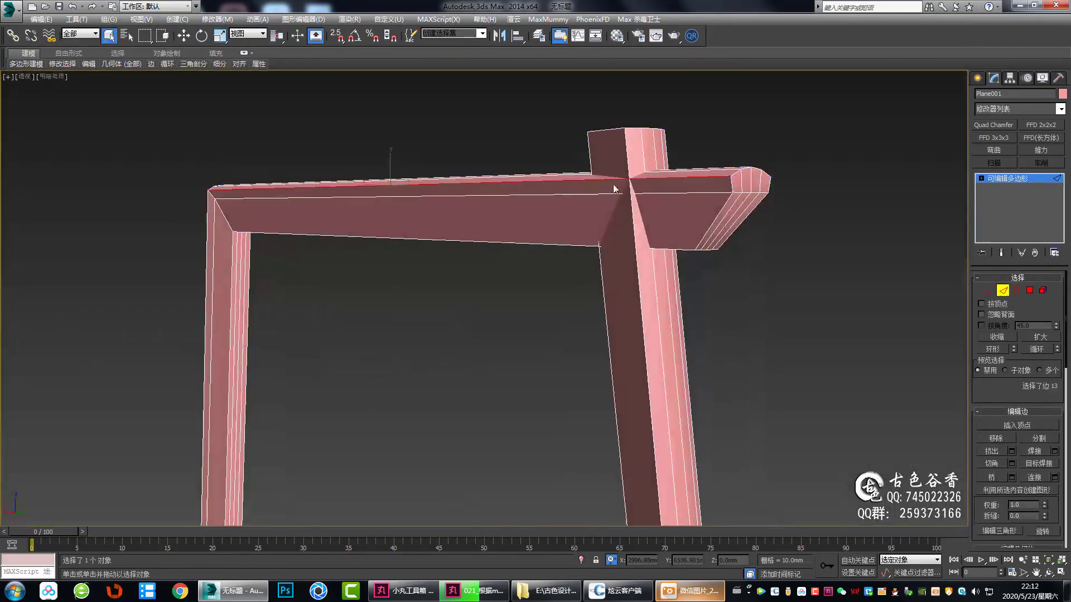
- Add a Quad Chamfer modifier to the frame
{"action": "scroll", "coordinate": [775, 326], "scroll_direction": "down", "scroll_amount": 5}
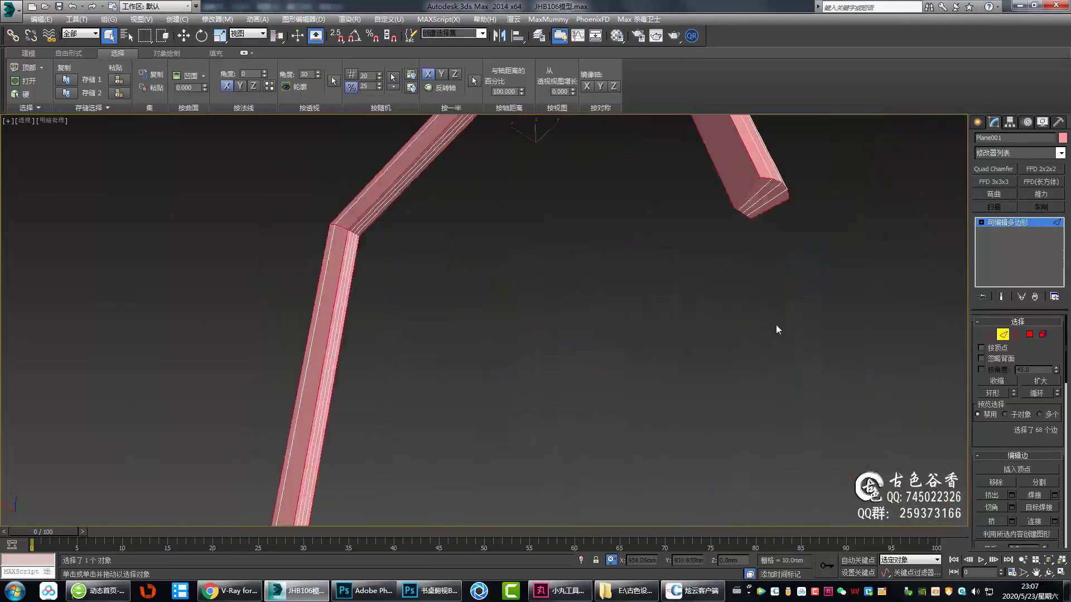
{"action": "middle_click_drag", "start_coordinate": [775, 326], "coordinate": [837, 334], "text": "alt"}
{"action": "left_click", "coordinate": [993, 169]}
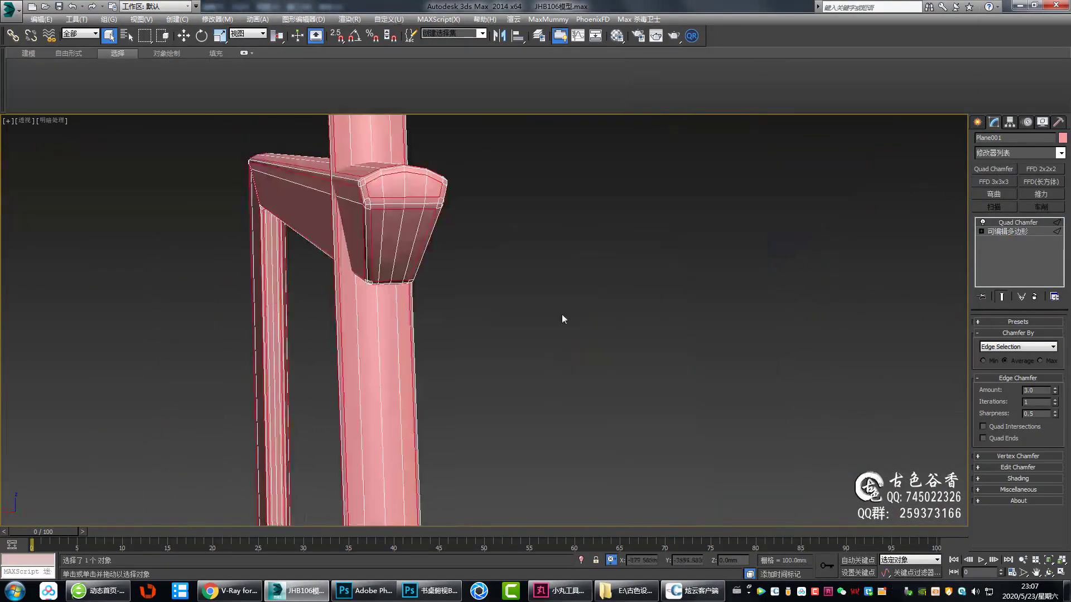
- Connect two edge loops across the selected frame edges and inspect the lower-left corner
{"action": "key", "text": "ctrl+shift+e"}
{"action": "scroll", "coordinate": [551, 319], "scroll_direction": "up", "scroll_amount": 3}
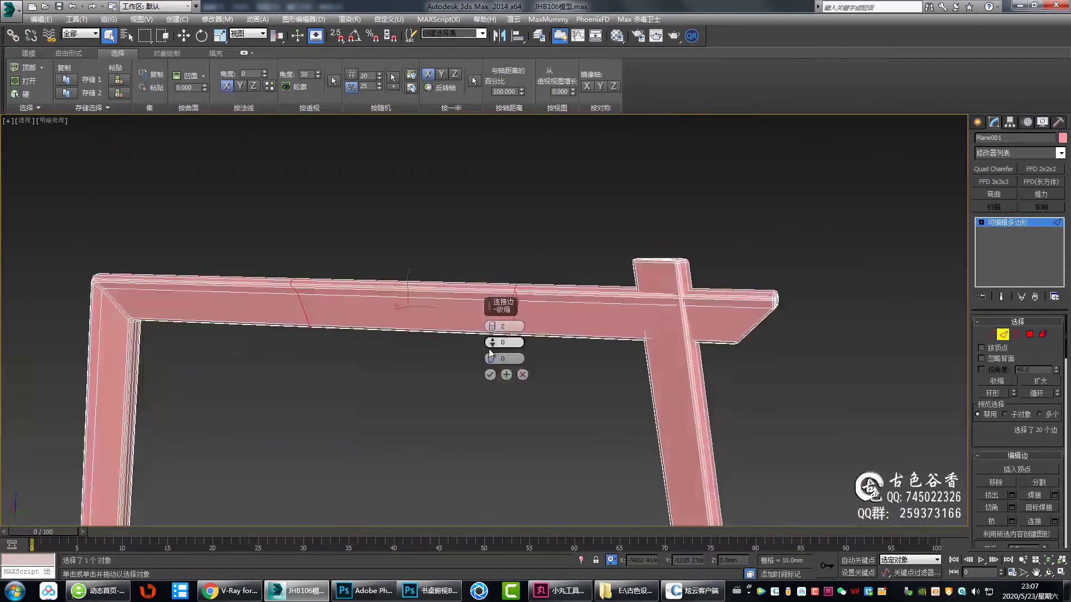
{"action": "scroll", "coordinate": [551, 293], "scroll_direction": "down", "scroll_amount": 3}
{"action": "scroll", "coordinate": [551, 294], "scroll_direction": "up", "scroll_amount": 2}
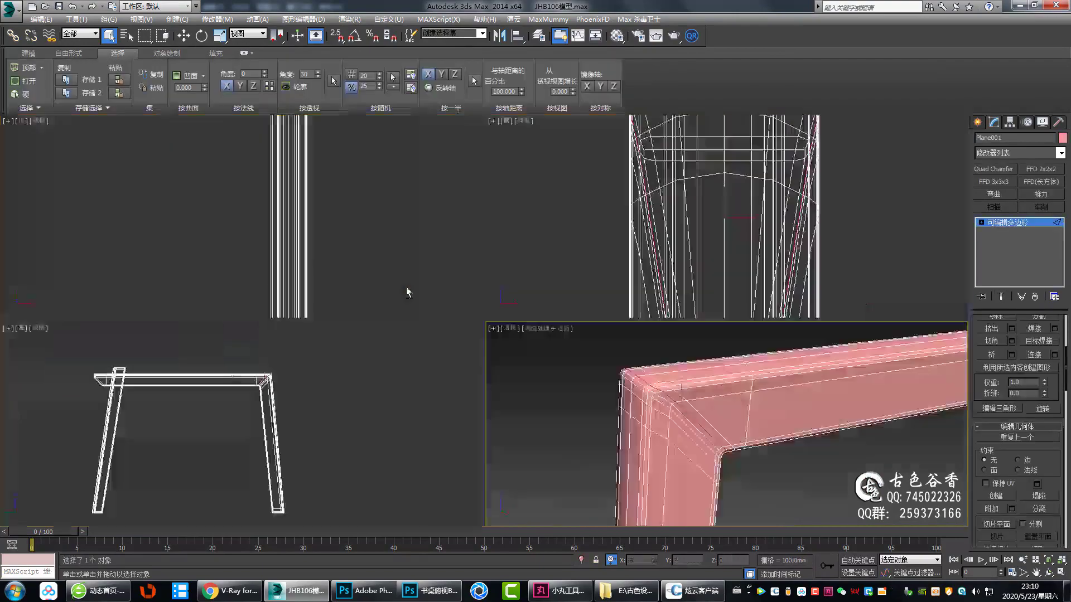
{"action": "scroll", "coordinate": [612, 236], "scroll_direction": "down", "scroll_amount": 3}
{"action": "scroll", "coordinate": [586, 268], "scroll_direction": "up", "scroll_amount": 3}
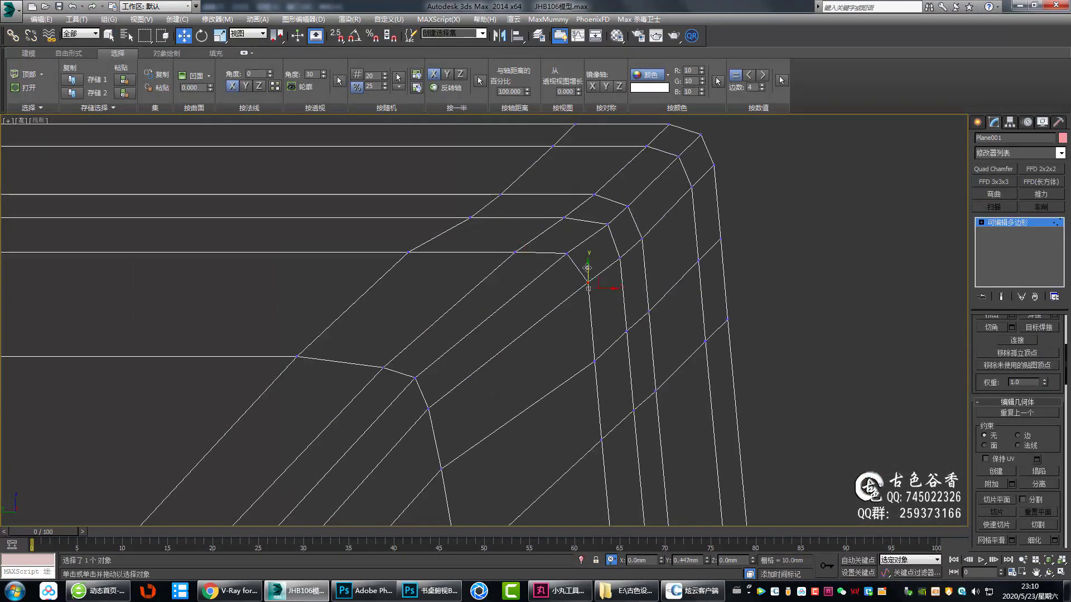
{"action": "scroll", "coordinate": [627, 221], "scroll_direction": "up", "scroll_amount": 2}
{"action": "middle_click_drag", "start_coordinate": [627, 220], "coordinate": [449, 388]}
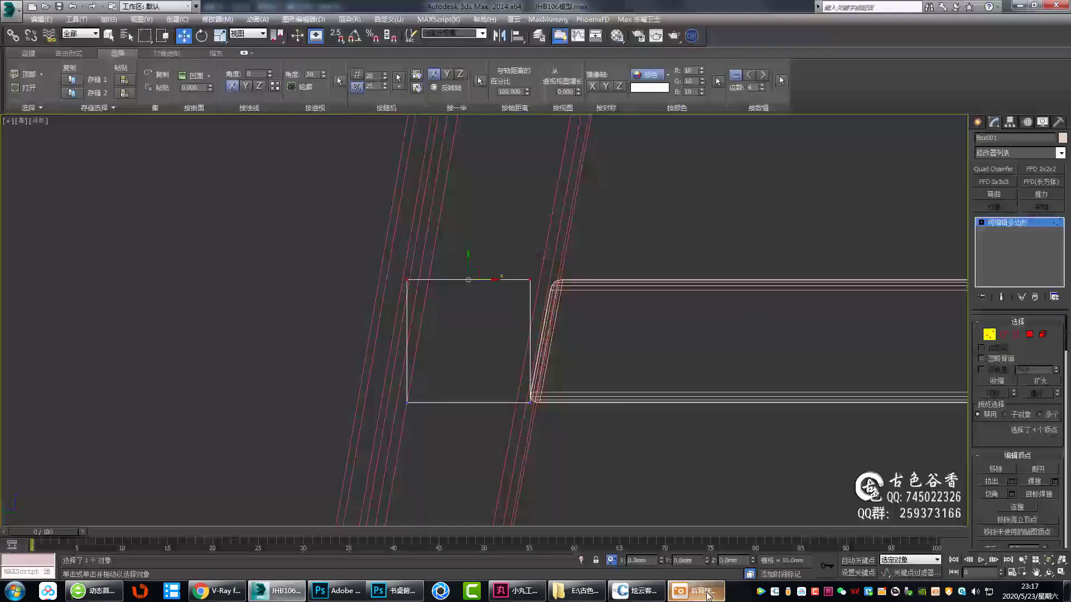
- Compare the segmented plane filling the frame opening with the sofa reference photo
{"action": "left_click", "coordinate": [707, 596]}
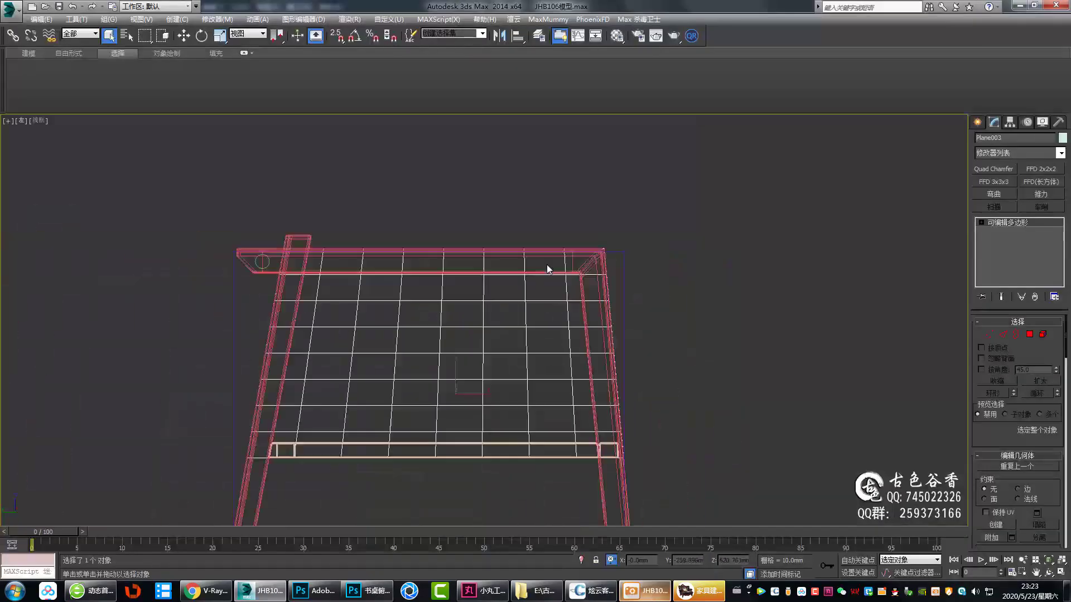
- Delete the panel polygons overlapping the frame's top corner post
{"action": "key", "text": "2"}
{"action": "scroll", "coordinate": [744, 305], "scroll_direction": "up", "scroll_amount": 3}
{"action": "middle_click_drag", "start_coordinate": [744, 305], "coordinate": [673, 362]}
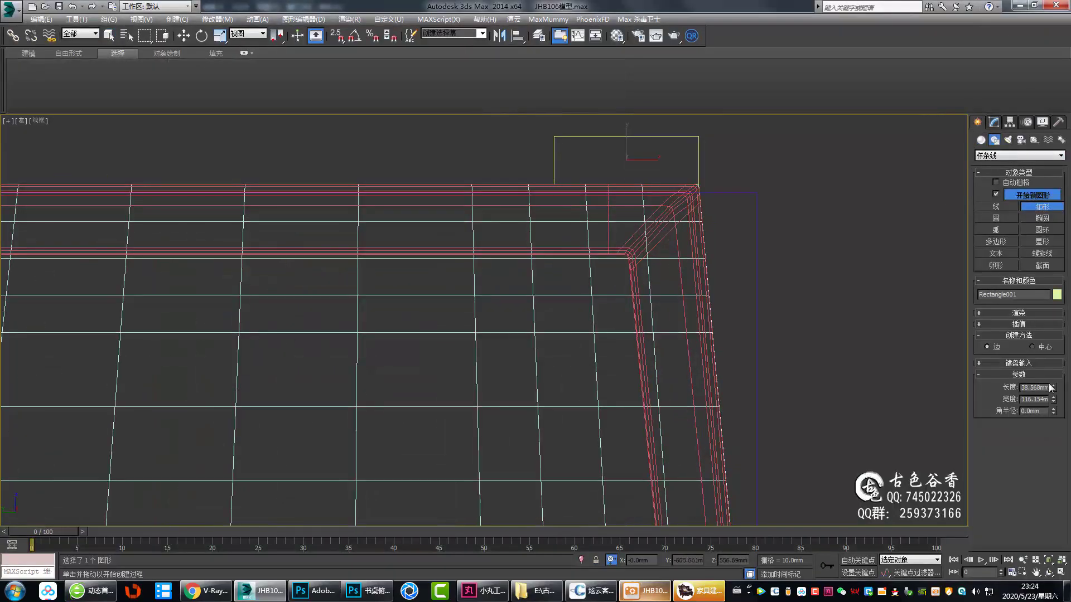
{"action": "right_click", "coordinate": [628, 202]}
{"action": "middle_click_drag", "start_coordinate": [628, 202], "coordinate": [615, 242]}
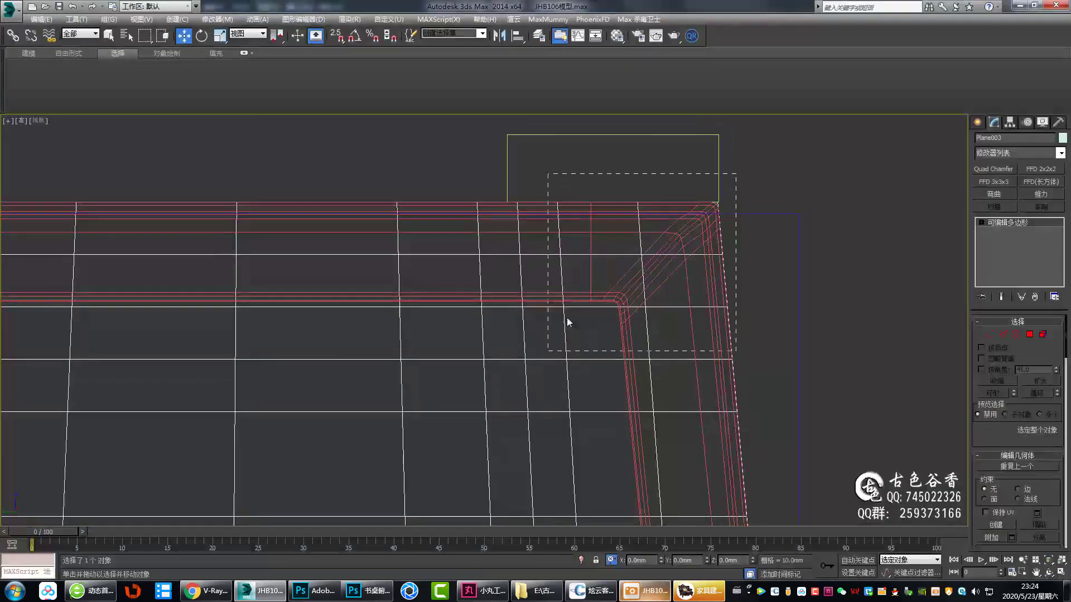
{"action": "key", "text": "4"}
{"action": "key", "text": "4"}
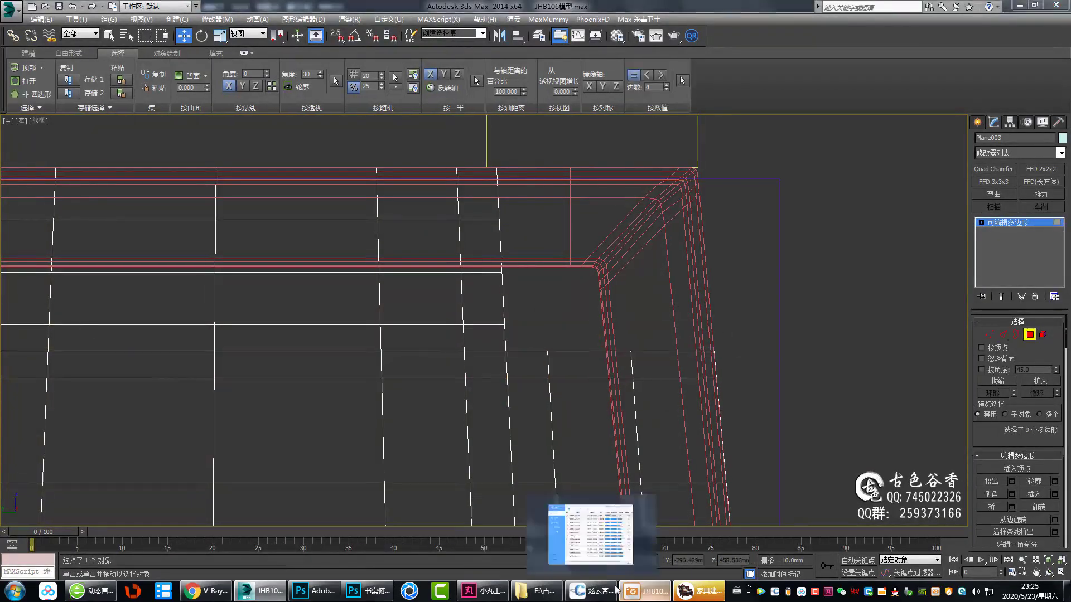
{"action": "key", "text": "Delete"}
{"action": "middle_click_drag", "start_coordinate": [546, 366], "coordinate": [610, 380]}
{"action": "scroll", "coordinate": [610, 381], "scroll_direction": "down", "scroll_amount": 2}
{"action": "scroll", "coordinate": [610, 380], "scroll_direction": "up", "scroll_amount": 2}
- Rearrange the notch's corner vertices into a fan around the cut
{"action": "key", "text": "2"}
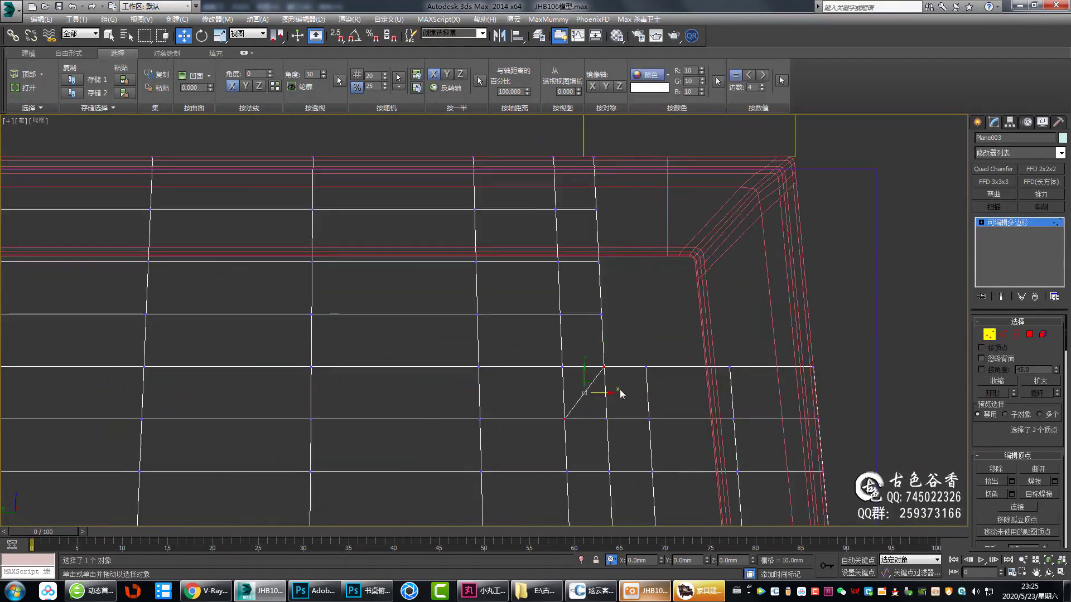
{"action": "key", "text": "1"}
{"action": "left_click_drag", "start_coordinate": [621, 370], "coordinate": [634, 336]}
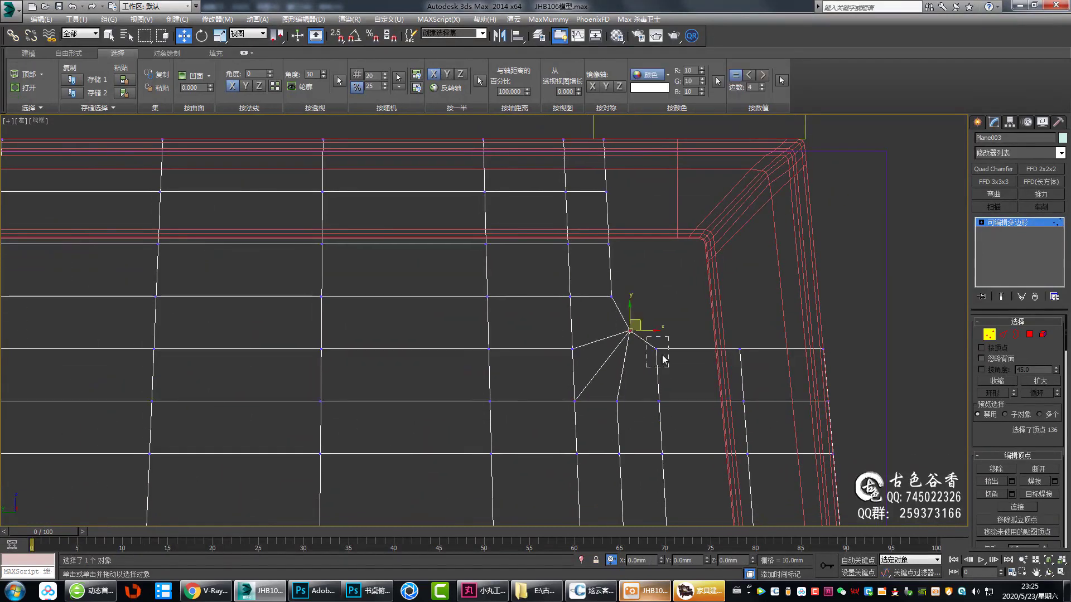
{"action": "left_click", "coordinate": [564, 271]}
{"action": "scroll", "coordinate": [584, 385], "scroll_direction": "down", "scroll_amount": 2}
{"action": "scroll", "coordinate": [527, 333], "scroll_direction": "down", "scroll_amount": 2}
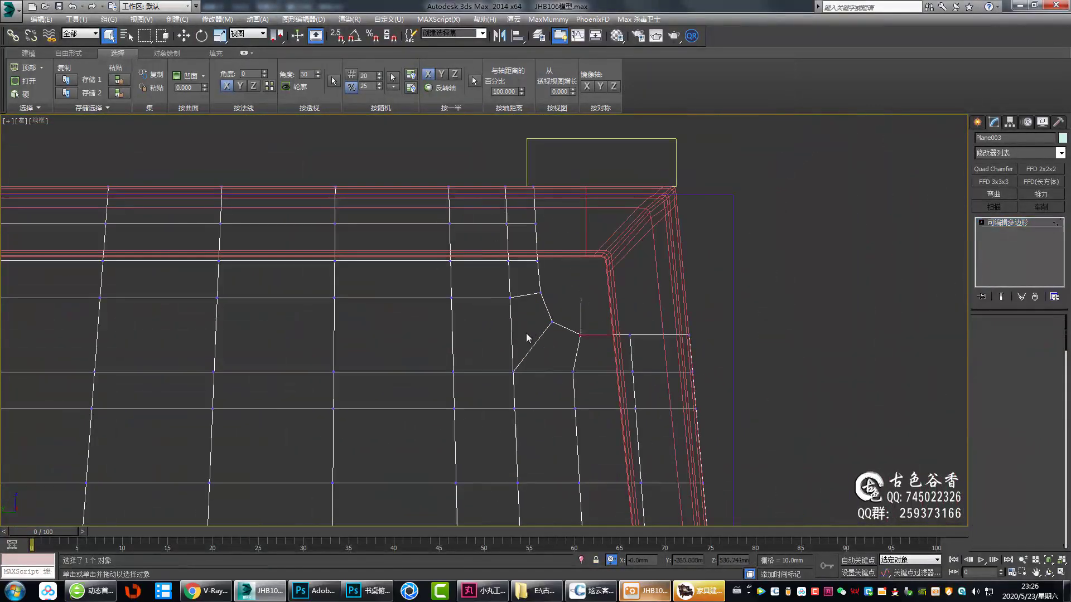
{"action": "key", "text": "4"}
{"action": "scroll", "coordinate": [777, 303], "scroll_direction": "down", "scroll_amount": 2}
{"action": "scroll", "coordinate": [653, 294], "scroll_direction": "up", "scroll_amount": 3}
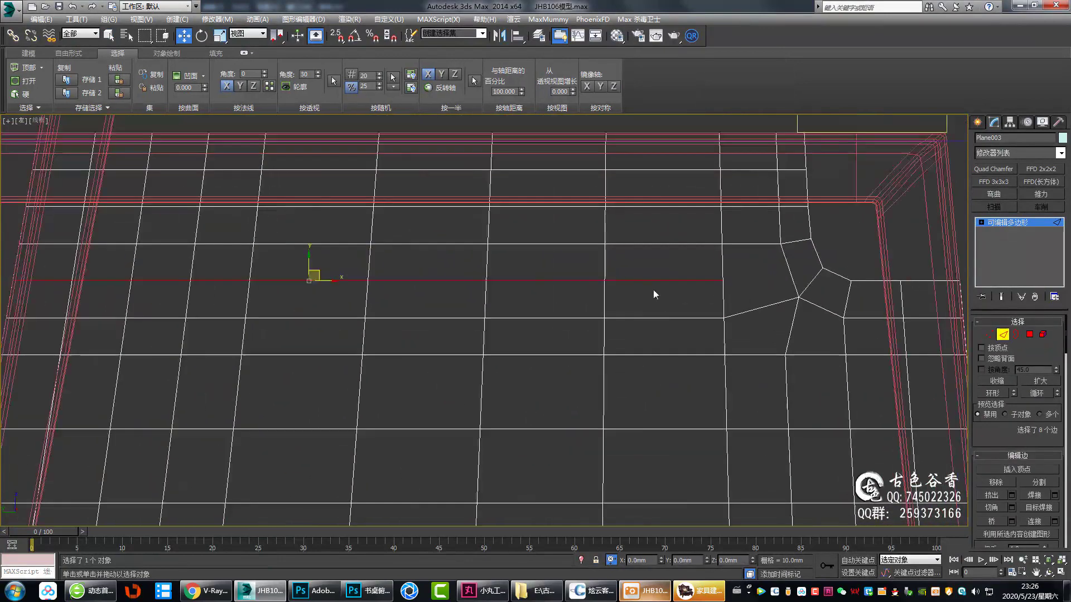
{"action": "scroll", "coordinate": [335, 286], "scroll_direction": "down", "scroll_amount": 3}
{"action": "scroll", "coordinate": [540, 329], "scroll_direction": "up", "scroll_amount": 1}
- Tidy the notch's vertices and edges, then exit sub-object editing
{"action": "key", "text": "q"}
{"action": "key", "text": "ctrl+d"}
{"action": "scroll", "coordinate": [540, 329], "scroll_direction": "up", "scroll_amount": 5}
{"action": "key", "text": "1"}
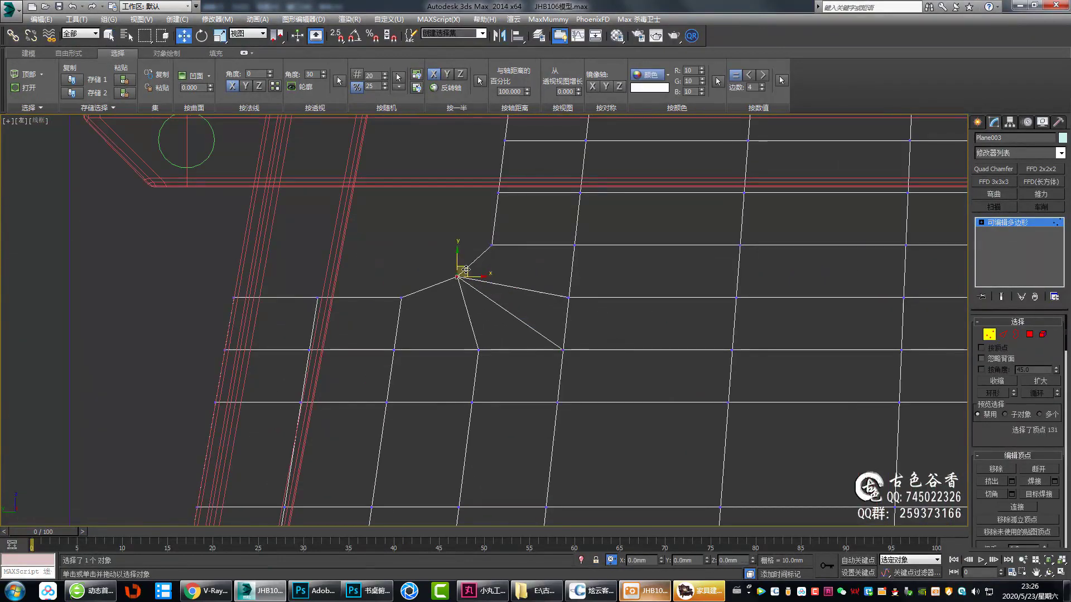
{"action": "scroll", "coordinate": [502, 246], "scroll_direction": "down", "scroll_amount": 4}
{"action": "scroll", "coordinate": [474, 239], "scroll_direction": "up", "scroll_amount": 5}
{"action": "key", "text": "2"}
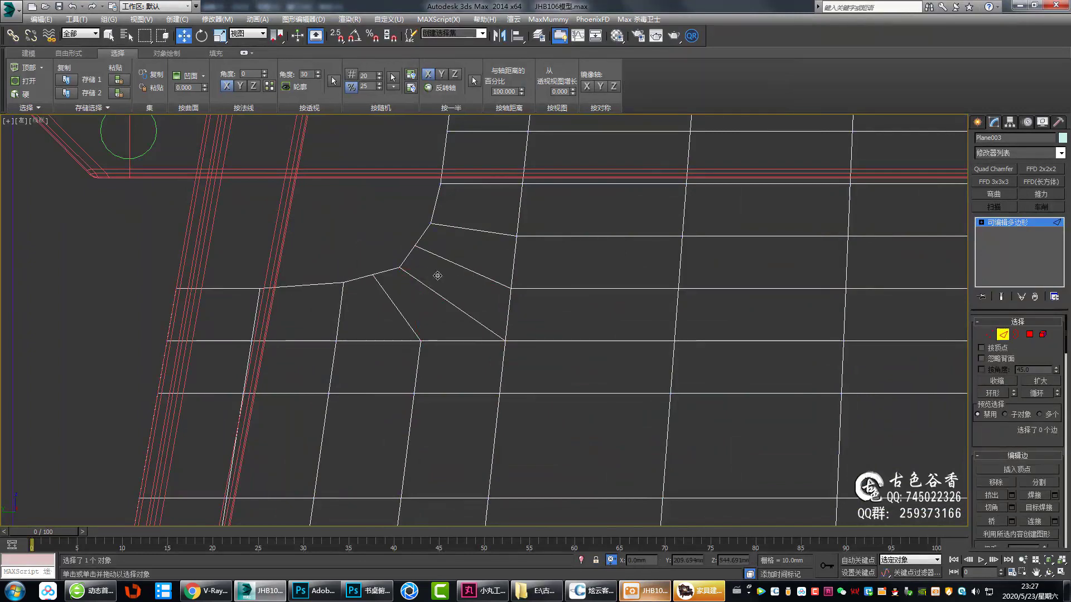
{"action": "scroll", "coordinate": [446, 278], "scroll_direction": "down", "scroll_amount": 3}
{"action": "scroll", "coordinate": [535, 316], "scroll_direction": "down", "scroll_amount": 2}
{"action": "key", "text": "6"}
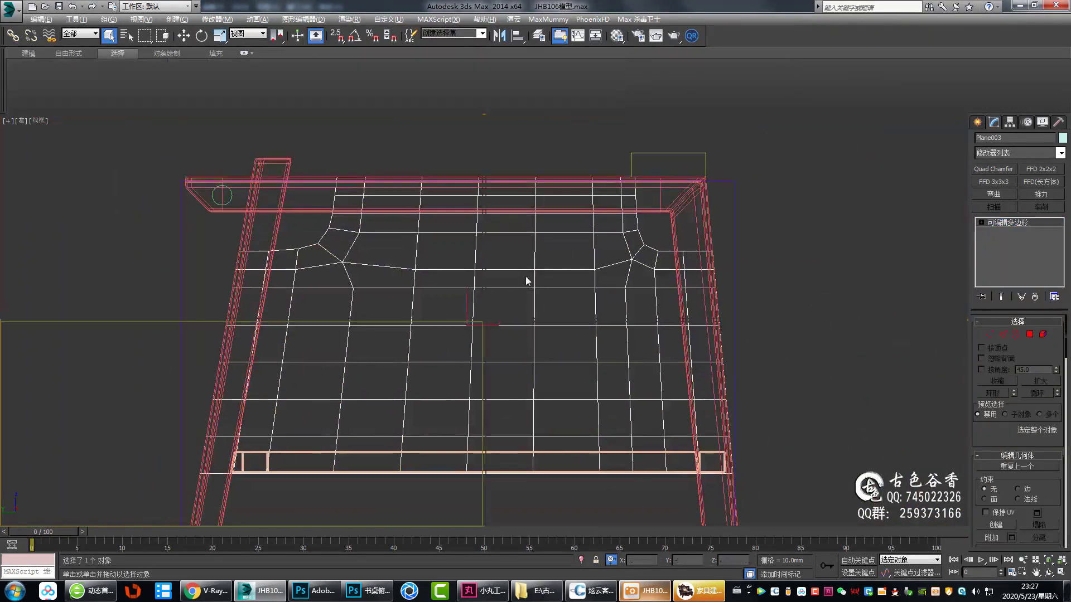
- Shift-move the panel in Top view to clone it as Plane004
{"action": "key", "text": "t"}
{"action": "left_click_drag", "start_coordinate": [619, 364], "coordinate": [642, 357], "text": "shift"}
{"action": "key", "text": "Return"}
{"action": "key", "text": "p"}
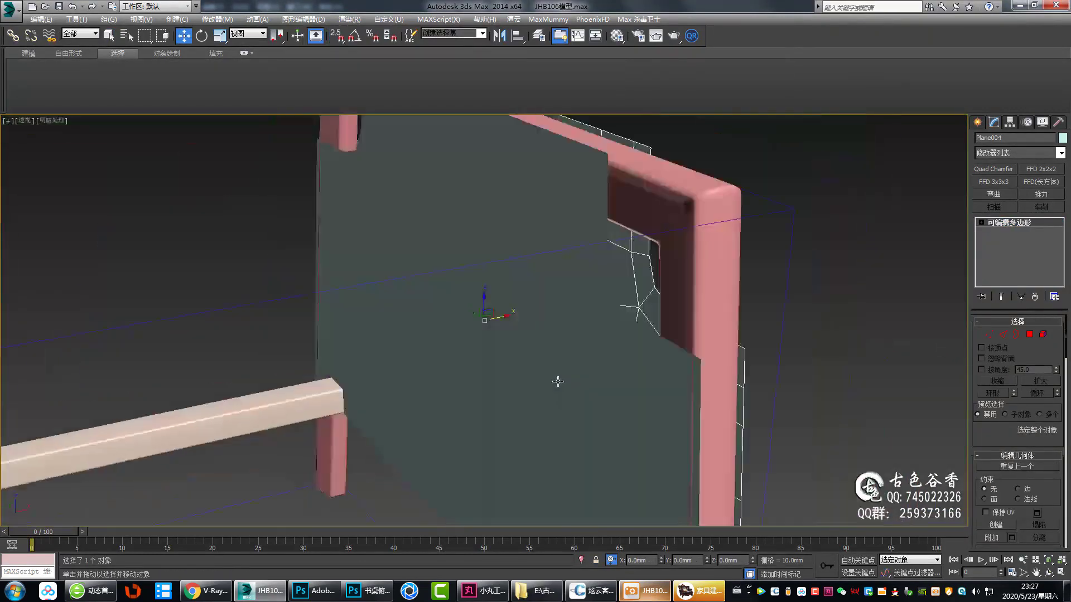
{"action": "key", "text": "q"}
{"action": "mouse_move", "coordinate": [713, 383]}
{"action": "middle_mouse_down", "text": "alt"}
{"action": "mouse_move", "coordinate": [1002, 227]}
{"action": "mouse_move", "coordinate": [533, 366]}
{"action": "middle_mouse_up", "text": "alt"}
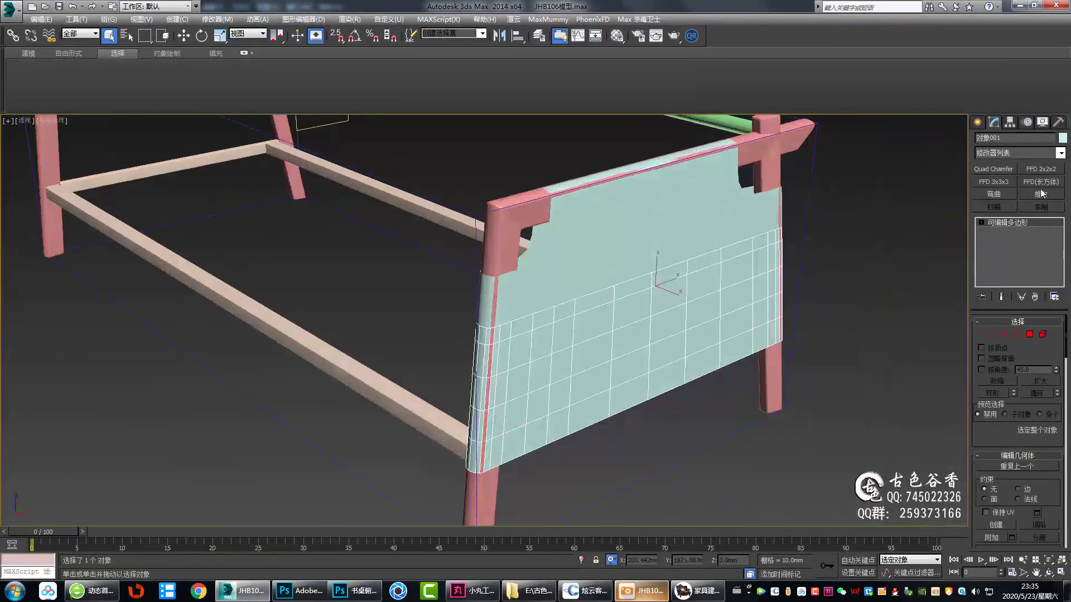
- Puff up the side panel with a Push modifier, checking it against the sofa photo
{"action": "left_click", "coordinate": [1040, 193]}
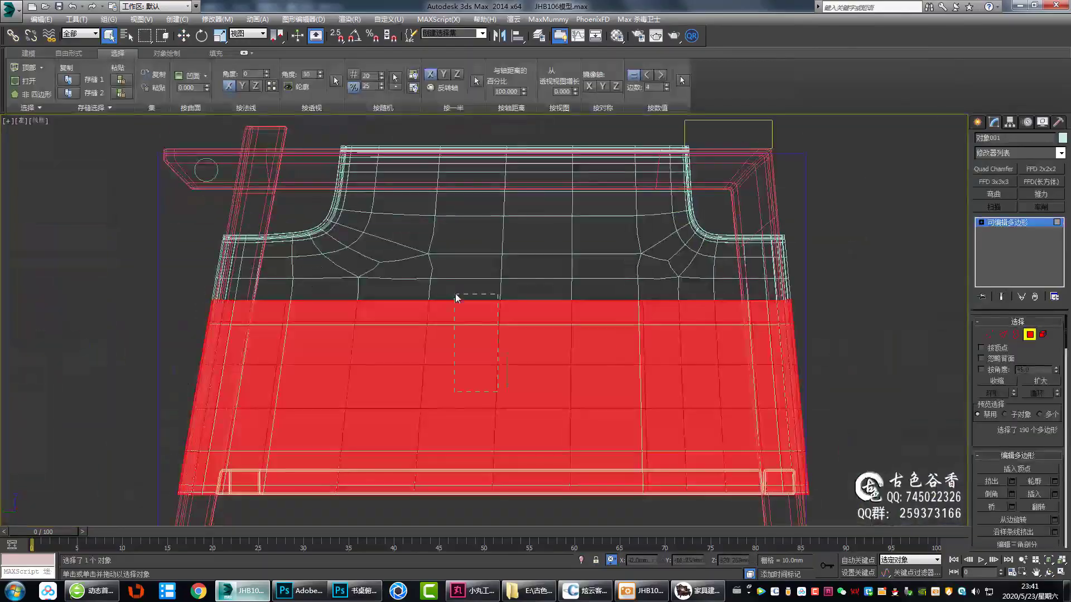
{"action": "left_click", "coordinate": [642, 598]}
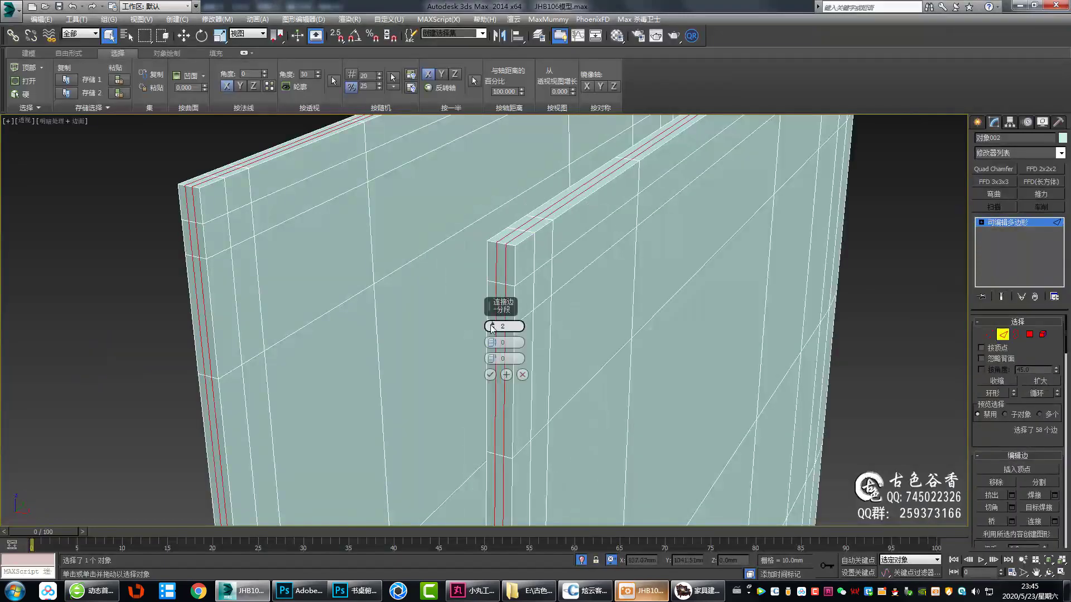
{"action": "left_click", "coordinate": [651, 597]}
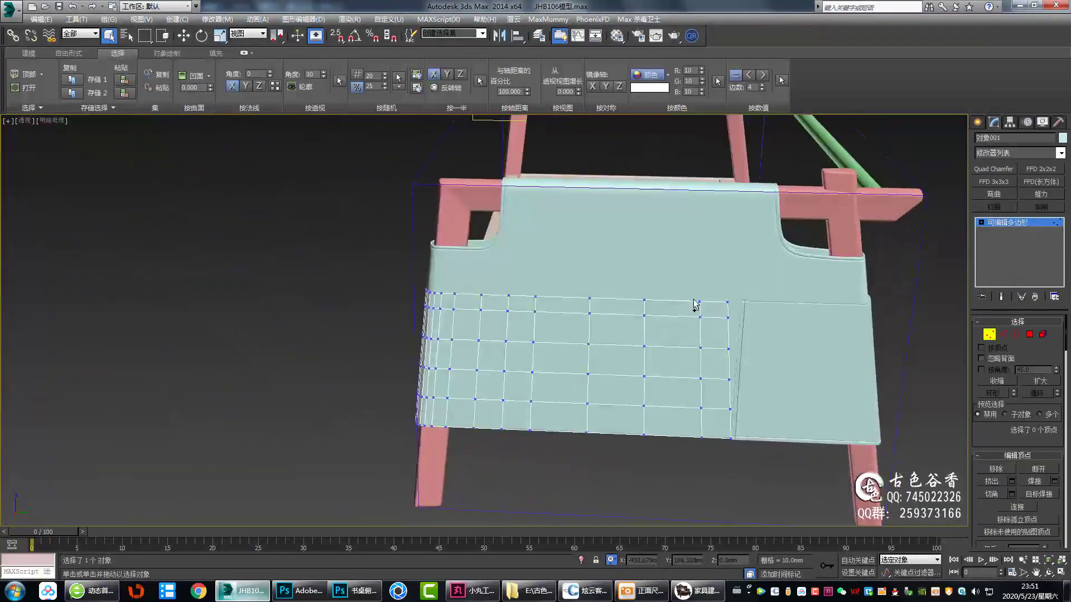
- Apply an FFD (Box) lattice to the curved cushion band panel
{"action": "middle_click_drag", "start_coordinate": [696, 304], "coordinate": [887, 394], "text": "alt"}
{"action": "right_click", "coordinate": [881, 284]}
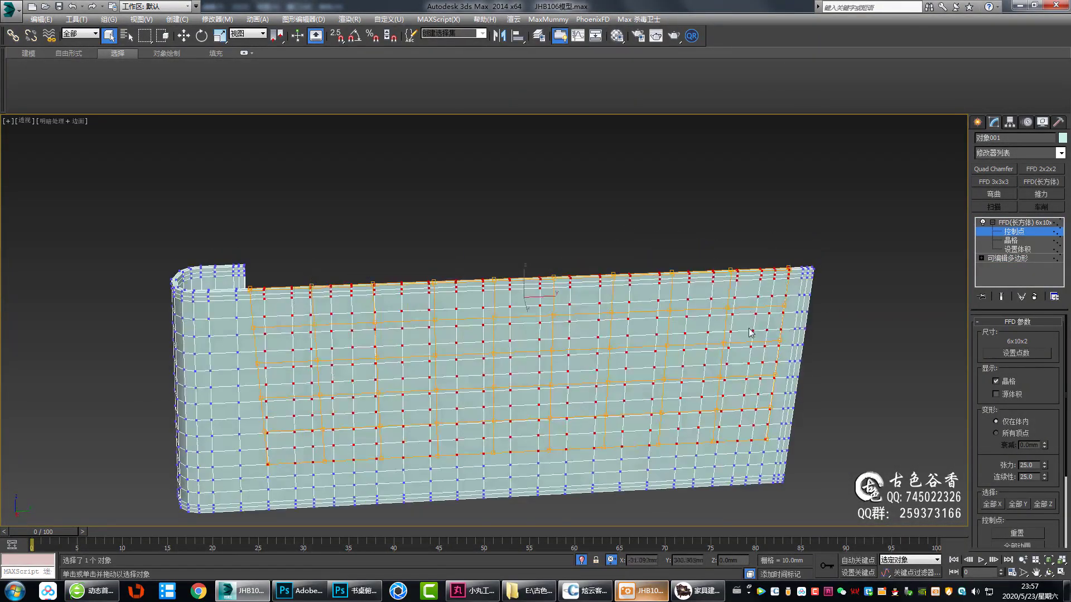
- Clear the selection and orbit to inspect the strip's FFD lattice and rounded corner
{"action": "scroll", "coordinate": [653, 292], "scroll_direction": "down", "scroll_amount": 3}
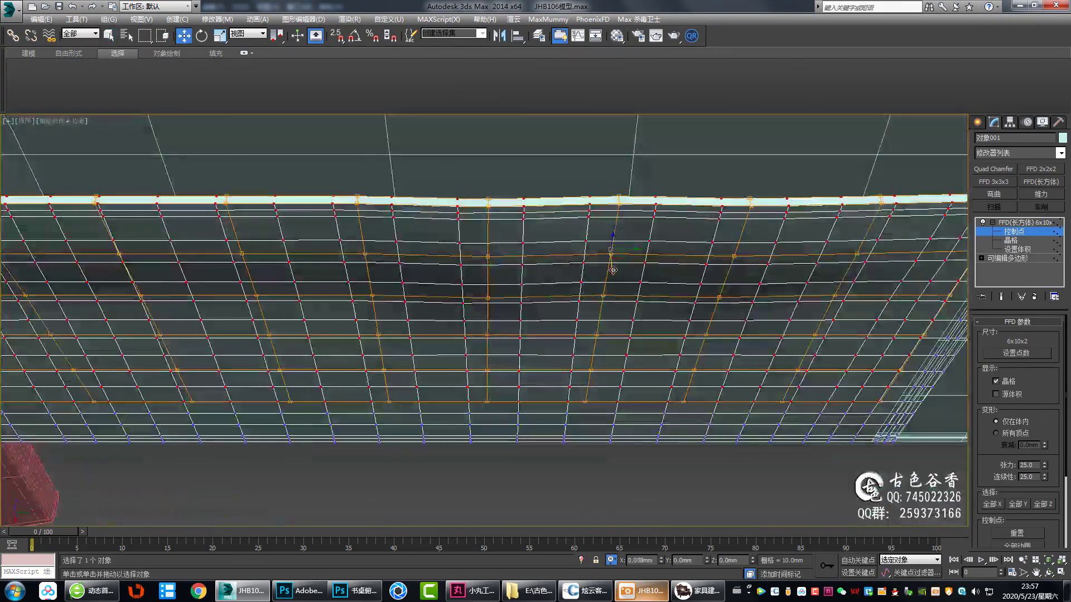
{"action": "scroll", "coordinate": [550, 301], "scroll_direction": "down", "scroll_amount": 2}
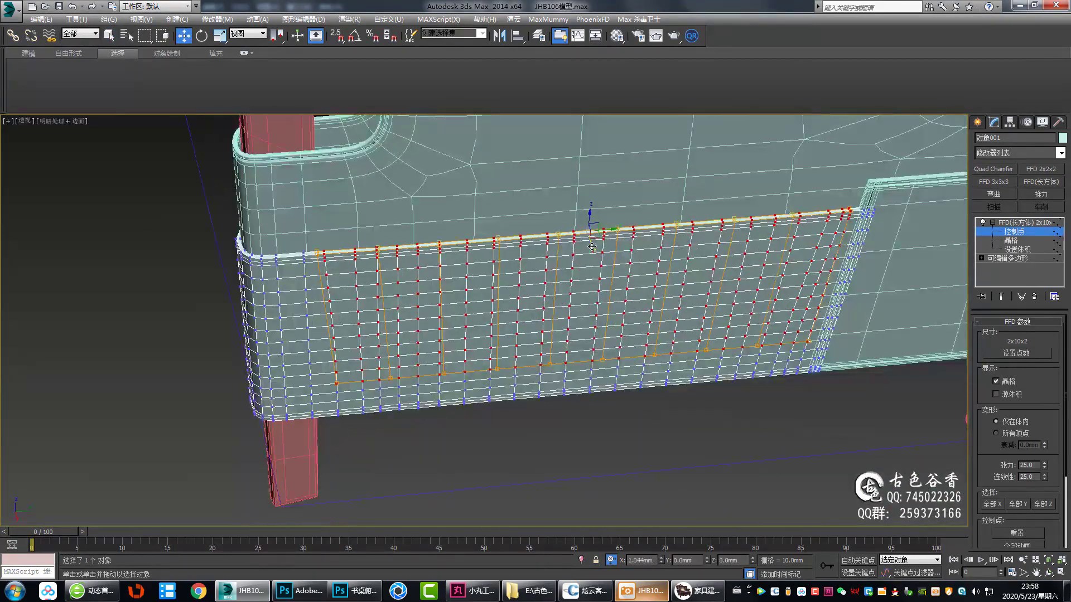
{"action": "mouse_move", "coordinate": [591, 247]}
{"action": "middle_mouse_down", "text": "alt"}
{"action": "mouse_move", "coordinate": [729, 379]}
{"action": "mouse_move", "coordinate": [521, 334]}
{"action": "middle_mouse_up", "text": "alt"}
{"action": "key", "text": "q"}
{"action": "left_click", "coordinate": [521, 334]}
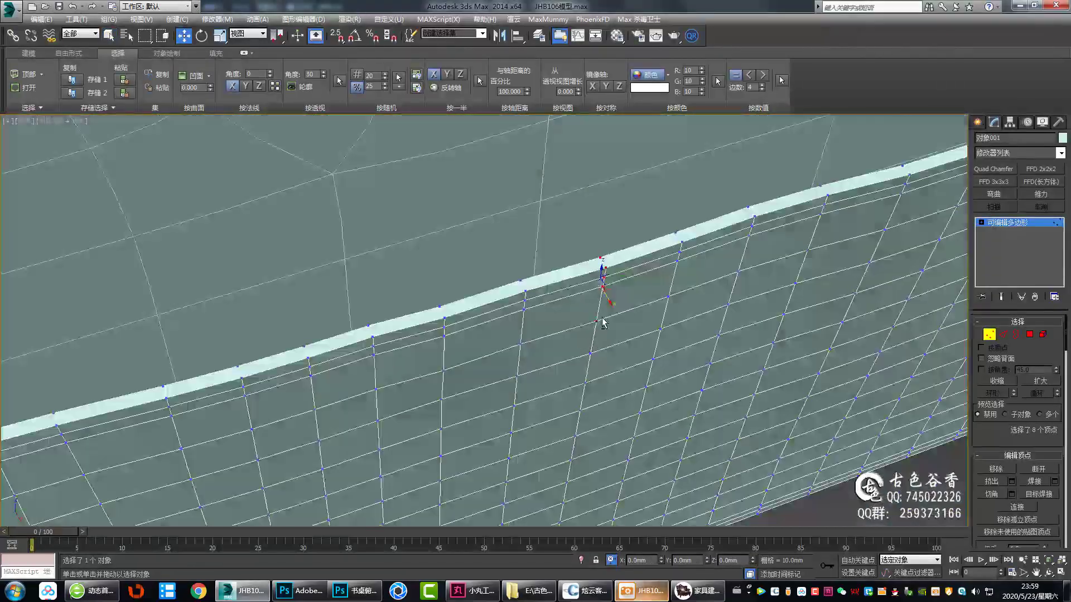
{"action": "scroll", "coordinate": [602, 323], "scroll_direction": "down", "scroll_amount": 5}
{"action": "mouse_move", "coordinate": [602, 323]}
{"action": "middle_mouse_down", "text": "alt"}
{"action": "mouse_move", "coordinate": [272, 410]}
{"action": "mouse_move", "coordinate": [426, 354]}
{"action": "middle_mouse_up", "text": "alt"}
{"action": "scroll", "coordinate": [520, 402], "scroll_direction": "down", "scroll_amount": 5}
{"action": "mouse_move", "coordinate": [521, 401]}
{"action": "middle_mouse_down", "text": "alt"}
{"action": "mouse_move", "coordinate": [468, 434]}
{"action": "mouse_move", "coordinate": [512, 446]}
{"action": "middle_mouse_up", "text": "alt"}
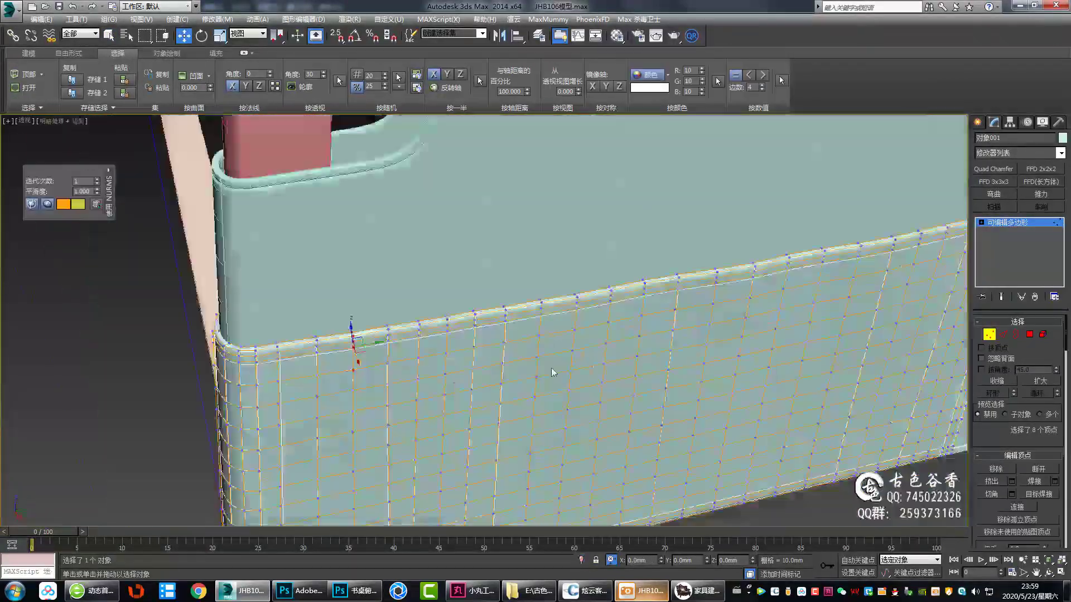
{"action": "mouse_move", "coordinate": [330, 313]}
{"action": "middle_mouse_down", "text": "alt"}
{"action": "mouse_move", "coordinate": [335, 361]}
{"action": "mouse_move", "coordinate": [564, 357]}
{"action": "mouse_move", "coordinate": [633, 372]}
{"action": "middle_mouse_up", "text": "alt"}
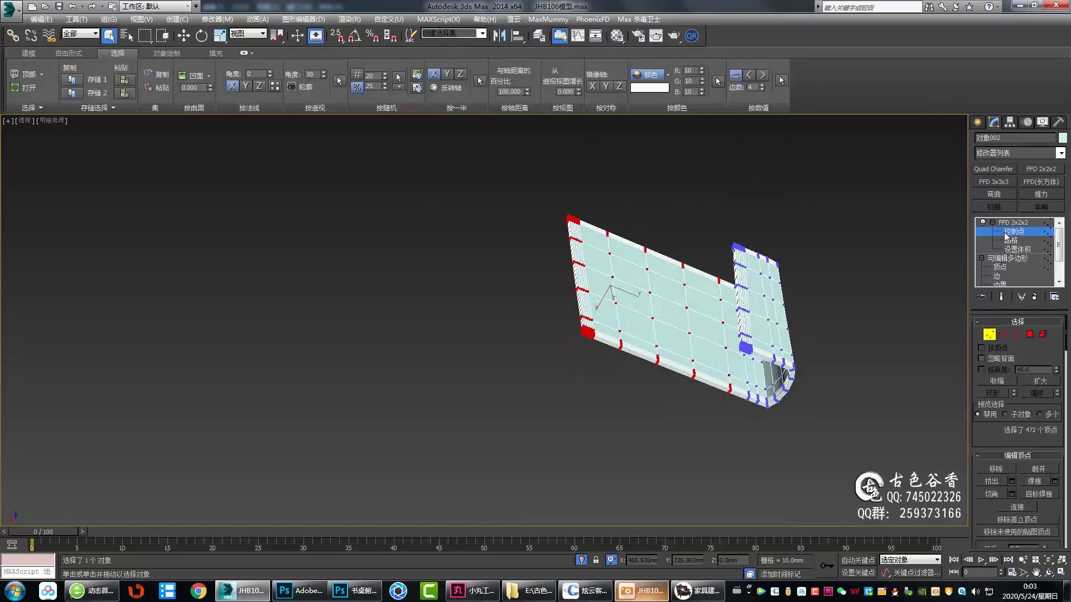
- Select and move the lower panel's top-edge vertices to follow the curved piece above
{"action": "key", "text": "w"}
{"action": "scroll", "coordinate": [564, 349], "scroll_direction": "up", "scroll_amount": 10}
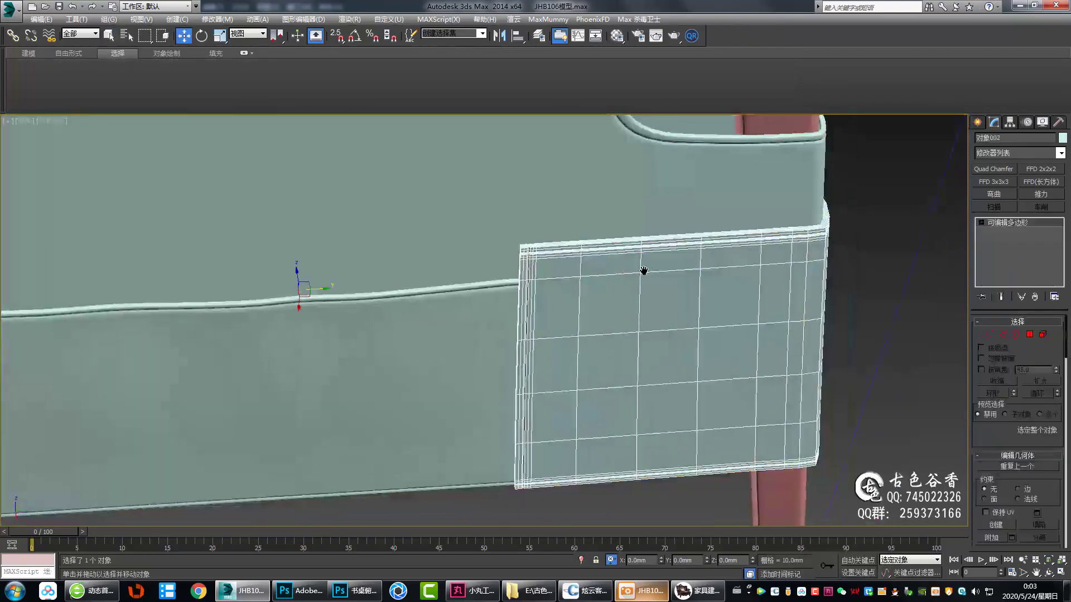
{"action": "middle_click_drag", "start_coordinate": [643, 270], "coordinate": [636, 321], "text": "alt"}
{"action": "key", "text": "1"}
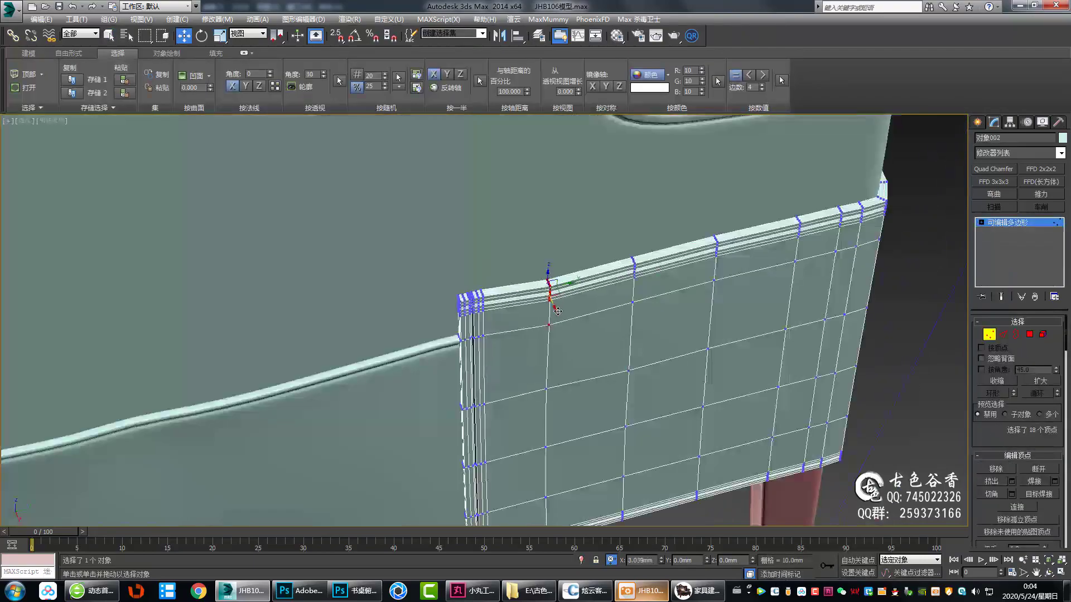
{"action": "middle_click_drag", "start_coordinate": [558, 310], "coordinate": [827, 309], "text": "alt"}
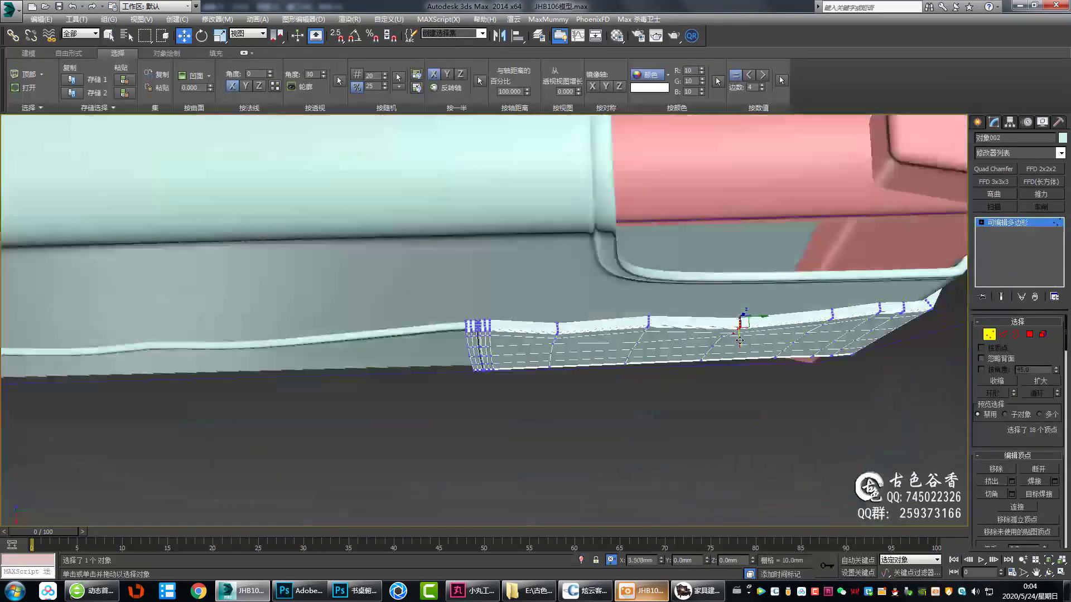
{"action": "middle_click_drag", "start_coordinate": [740, 340], "coordinate": [710, 396], "text": "alt"}
{"action": "mouse_move", "coordinate": [694, 451]}
{"action": "middle_mouse_down", "text": "alt"}
{"action": "mouse_move", "coordinate": [630, 413]}
{"action": "mouse_move", "coordinate": [769, 406]}
{"action": "mouse_move", "coordinate": [760, 335]}
{"action": "mouse_move", "coordinate": [705, 201]}
{"action": "mouse_move", "coordinate": [669, 344]}
{"action": "mouse_move", "coordinate": [846, 368]}
{"action": "middle_mouse_up", "text": "alt"}
{"action": "key", "text": "4"}
{"action": "key", "text": "2"}
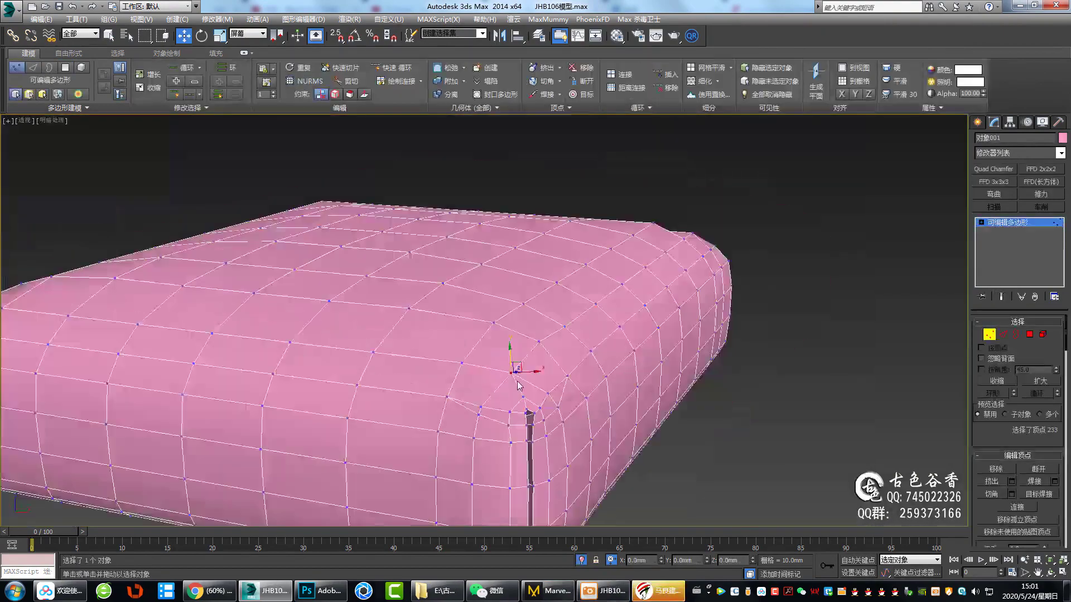
- Pan to the back cushion's corner and compare it with the sofa reference photo
{"action": "scroll", "coordinate": [517, 384], "scroll_direction": "up", "scroll_amount": 5}
{"action": "scroll", "coordinate": [501, 390], "scroll_direction": "up", "scroll_amount": 4}
{"action": "middle_click_drag", "start_coordinate": [501, 390], "coordinate": [465, 394]}
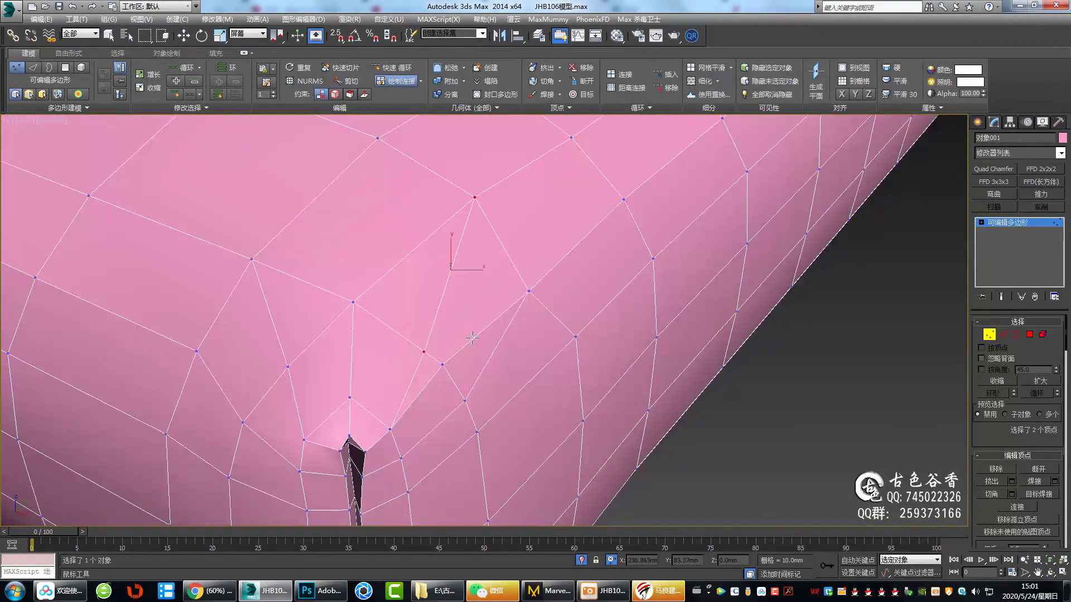
{"action": "middle_click_drag", "start_coordinate": [472, 338], "coordinate": [539, 337]}
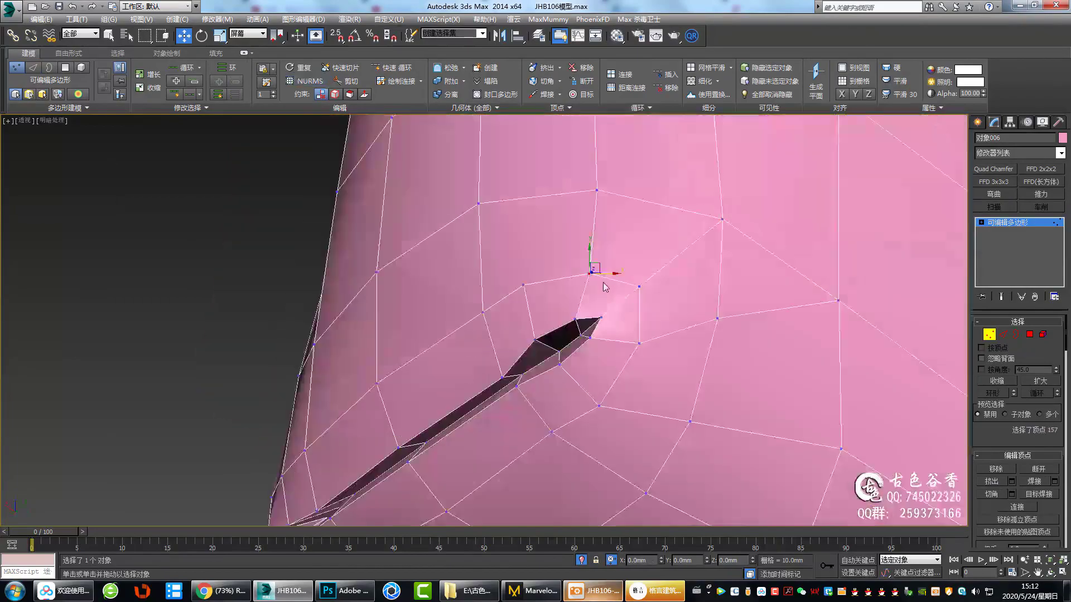
{"action": "left_click", "coordinate": [612, 596]}
{"action": "key", "text": "alt+Tab"}
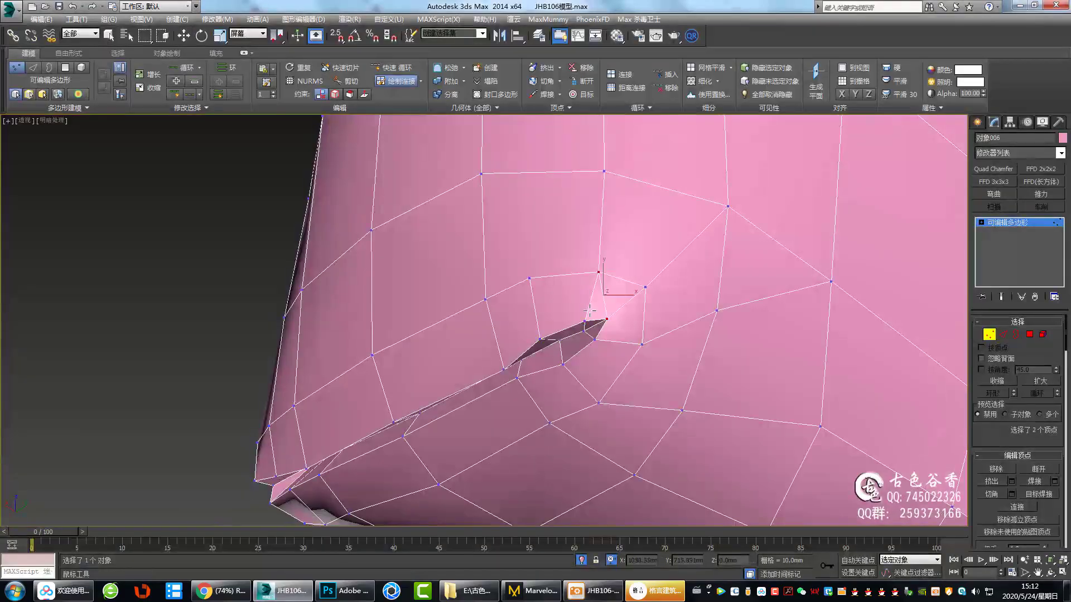
- Extrude the slit edges into a 3.0 mm recessed seam, then recheck the reference photo
{"action": "scroll", "coordinate": [603, 340], "scroll_direction": "down", "scroll_amount": 5}
{"action": "mouse_move", "coordinate": [603, 335]}
{"action": "middle_mouse_down", "text": "alt"}
{"action": "mouse_move", "coordinate": [602, 232]}
{"action": "mouse_move", "coordinate": [611, 382]}
{"action": "middle_mouse_up", "text": "alt"}
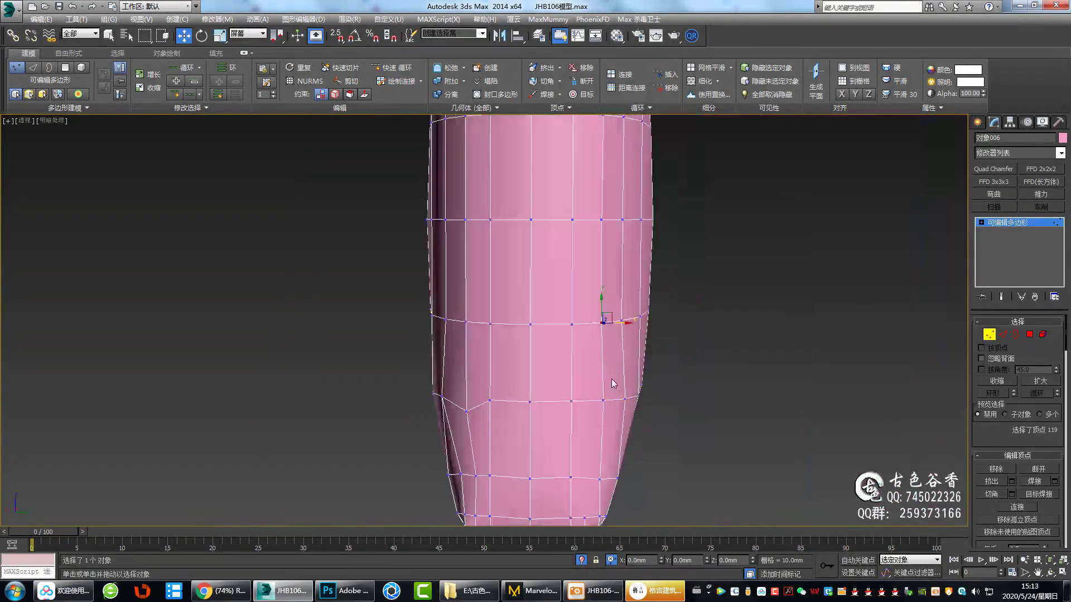
{"action": "scroll", "coordinate": [598, 269], "scroll_direction": "up", "scroll_amount": 5}
{"action": "key", "text": "2"}
{"action": "key", "text": "q"}
{"action": "scroll", "coordinate": [598, 269], "scroll_direction": "down", "scroll_amount": 3}
{"action": "middle_click_drag", "start_coordinate": [599, 269], "coordinate": [574, 408], "text": "alt"}
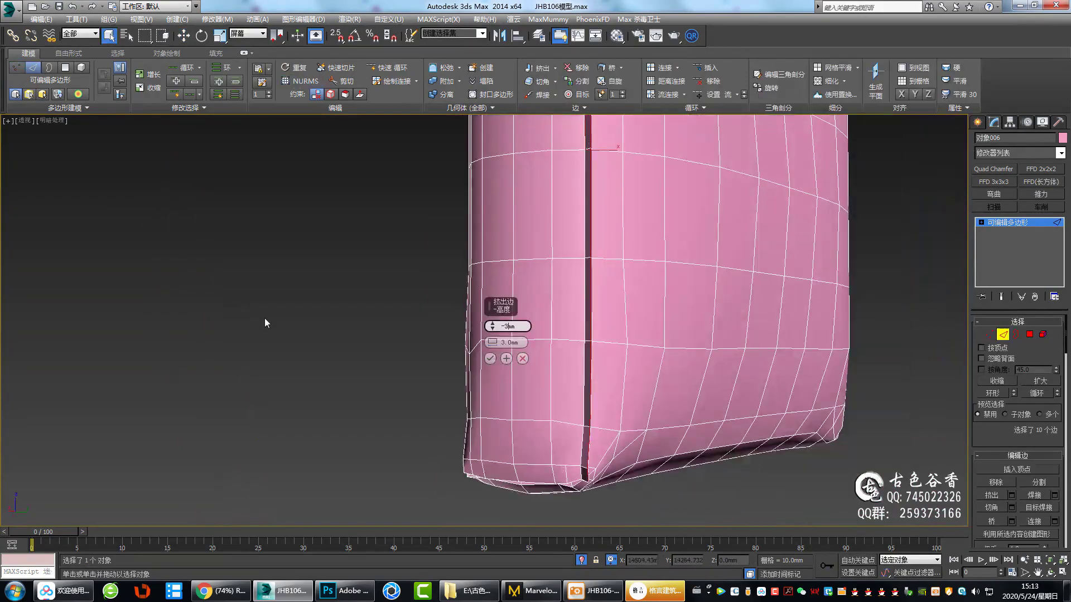
{"action": "left_click", "coordinate": [488, 358]}
{"action": "key", "text": "alt+Tab"}
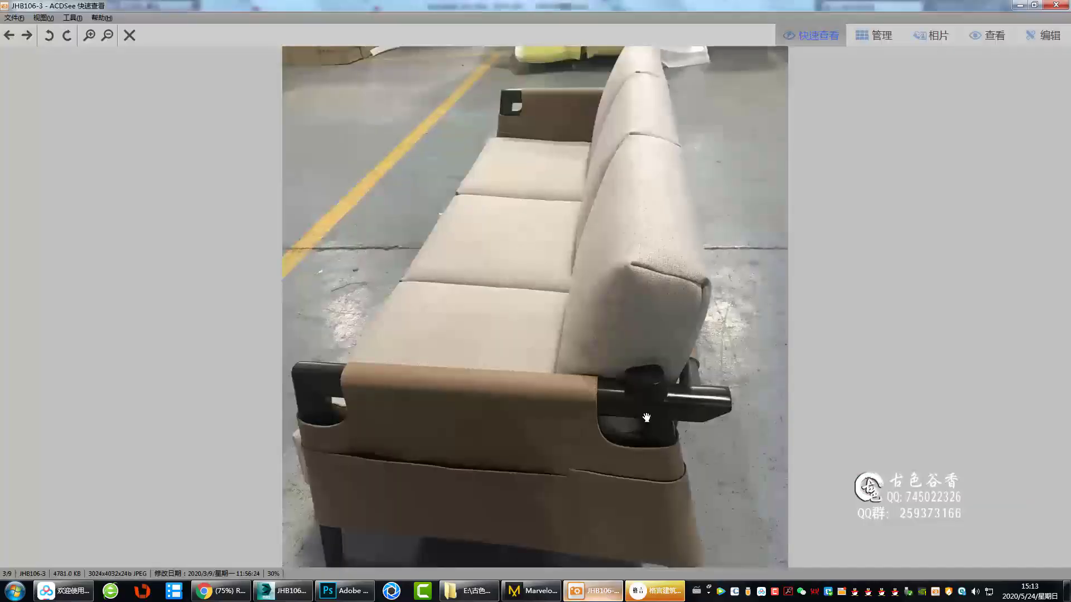
{"action": "key", "text": "alt+Tab"}
- Turn off the cushion's NURMS smoothing and move a vertex at the slit's corner
{"action": "scroll", "coordinate": [494, 361], "scroll_direction": "up", "scroll_amount": 10}
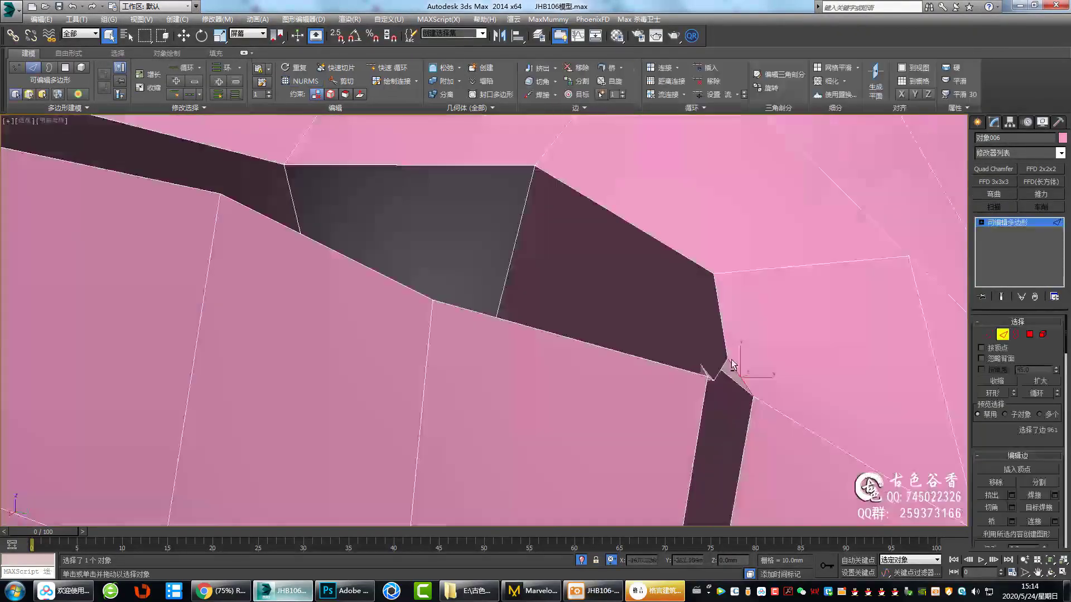
{"action": "middle_click_drag", "start_coordinate": [724, 370], "coordinate": [514, 239], "text": "alt"}
{"action": "left_click", "coordinate": [445, 212]}
{"action": "key", "text": "w"}
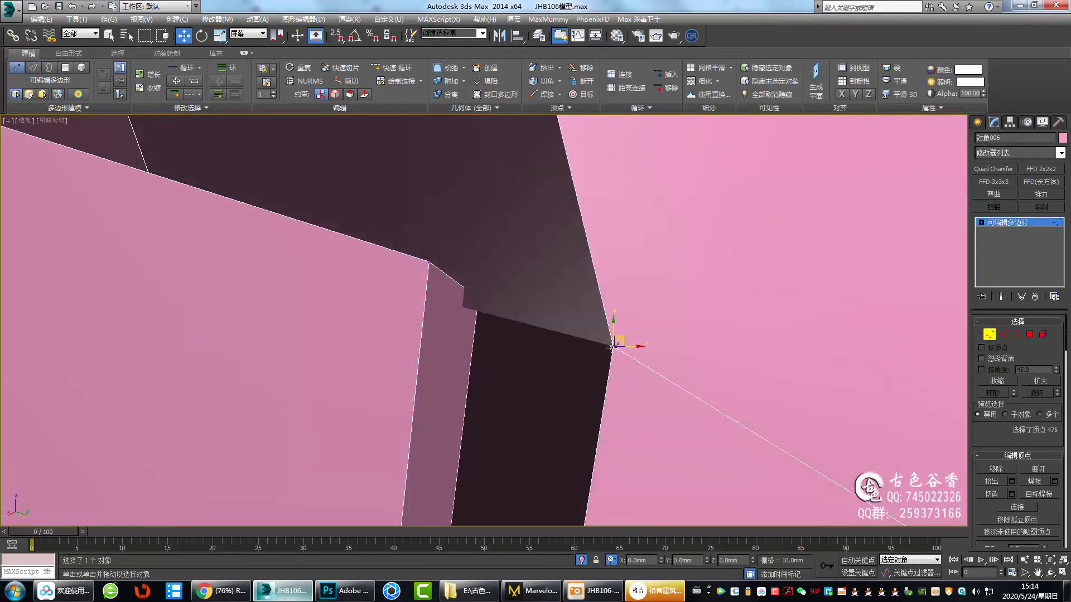
{"action": "scroll", "coordinate": [610, 347], "scroll_direction": "down", "scroll_amount": 5}
{"action": "middle_click_drag", "start_coordinate": [611, 347], "coordinate": [586, 268], "text": "alt"}
{"action": "left_click", "coordinate": [557, 289]}
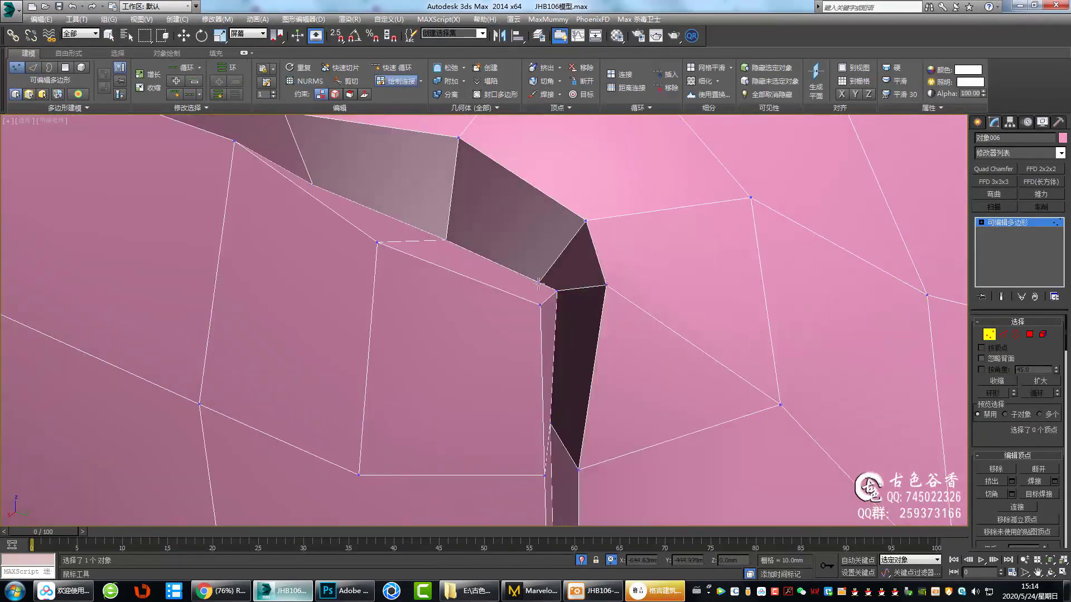
{"action": "scroll", "coordinate": [647, 312], "scroll_direction": "down", "scroll_amount": 2}
{"action": "middle_click_drag", "start_coordinate": [648, 312], "coordinate": [703, 296], "text": "alt"}
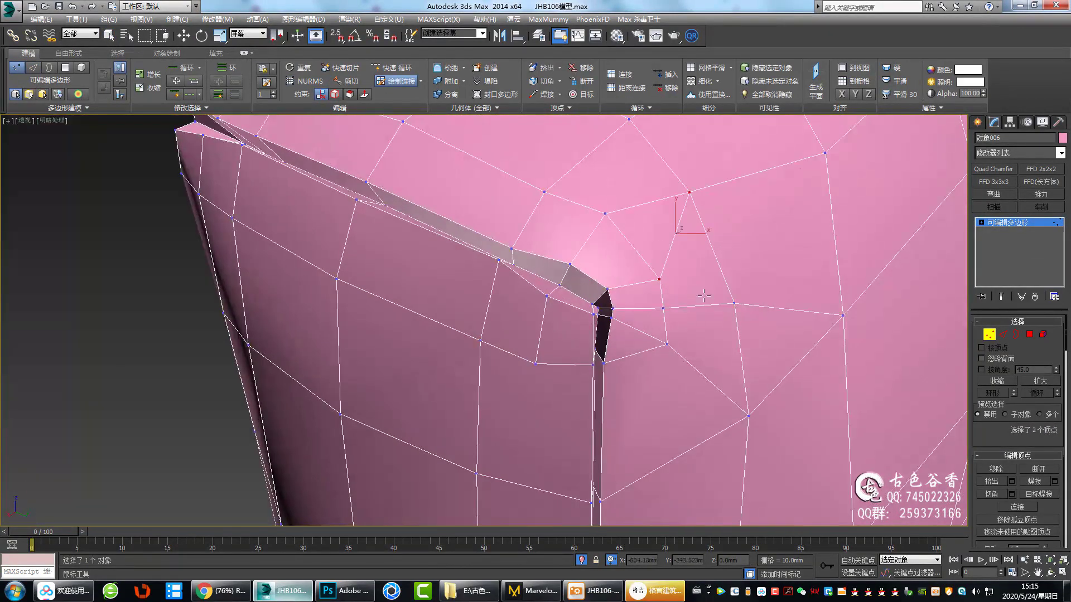
{"action": "left_click", "coordinate": [628, 265]}
{"action": "mouse_move", "coordinate": [628, 265]}
{"action": "middle_mouse_down", "text": "alt"}
{"action": "mouse_move", "coordinate": [580, 296]}
{"action": "mouse_move", "coordinate": [580, 279]}
{"action": "middle_mouse_up", "text": "alt"}
- Work in Vertex mode on the cushion's side with edged faces shown
{"action": "key", "text": "ctrl+q"}
{"action": "scroll", "coordinate": [580, 296], "scroll_direction": "down", "scroll_amount": 5}
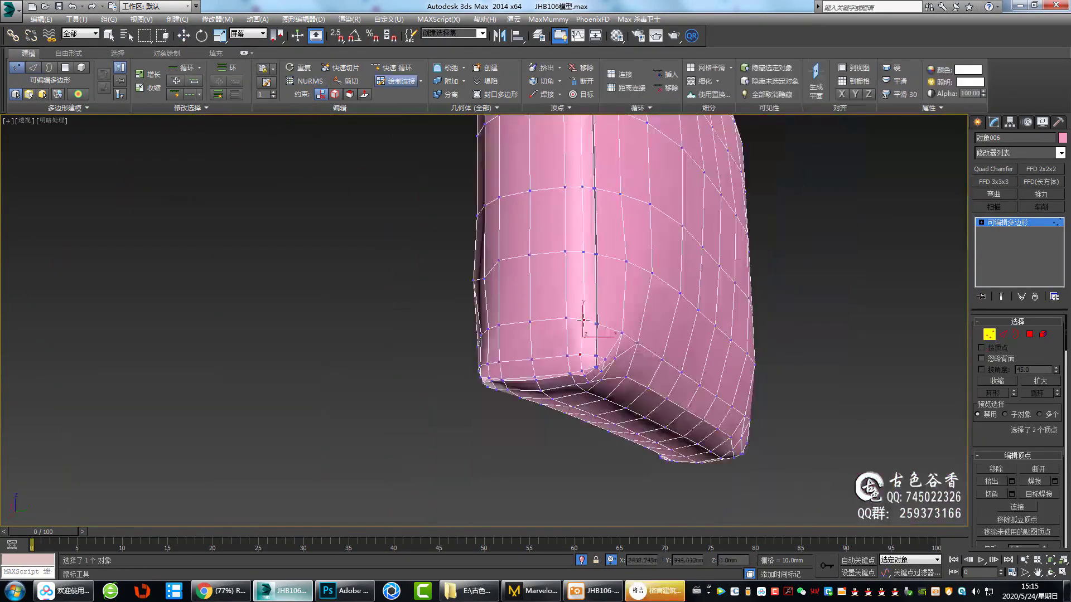
{"action": "key", "text": "2"}
{"action": "scroll", "coordinate": [580, 279], "scroll_direction": "up", "scroll_amount": 5}
{"action": "key", "text": "1"}
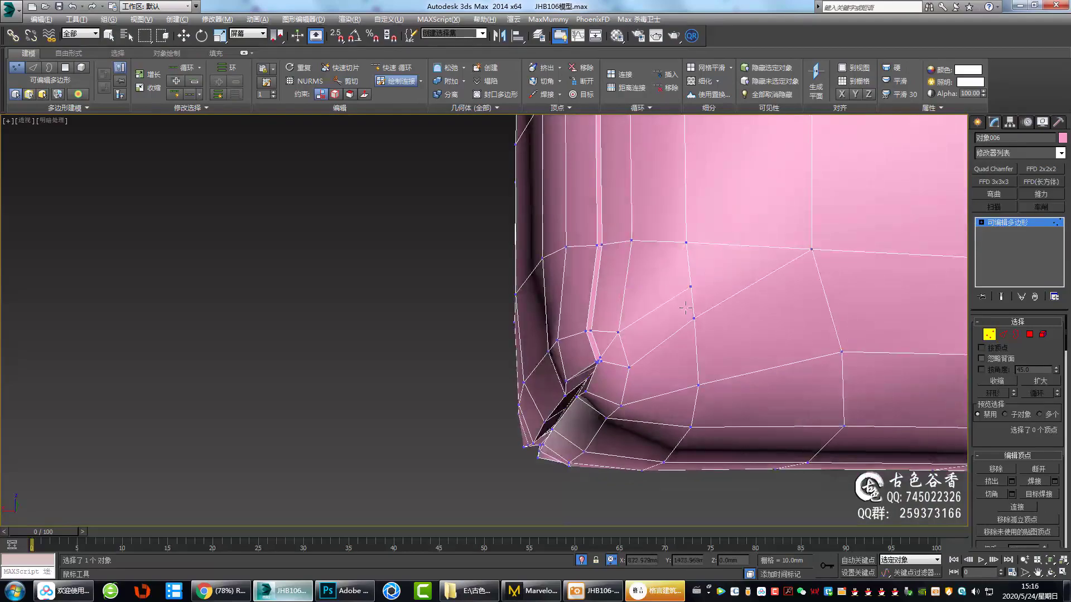
{"action": "scroll", "coordinate": [685, 307], "scroll_direction": "down", "scroll_amount": 4}
{"action": "mouse_move", "coordinate": [685, 307]}
{"action": "middle_mouse_down", "text": "alt"}
{"action": "mouse_move", "coordinate": [606, 253]}
{"action": "mouse_move", "coordinate": [478, 370]}
{"action": "middle_mouse_up", "text": "alt"}
{"action": "scroll", "coordinate": [606, 253], "scroll_direction": "up", "scroll_amount": 4}
{"action": "key", "text": "F4"}
- Adjust a vertex on the cushion top and re-enable NURMS smoothing to check the crease
{"action": "left_click", "coordinate": [579, 244]}
{"action": "scroll", "coordinate": [558, 273], "scroll_direction": "down", "scroll_amount": 3}
{"action": "scroll", "coordinate": [393, 270], "scroll_direction": "up", "scroll_amount": 4}
{"action": "key", "text": "ctrl+q"}
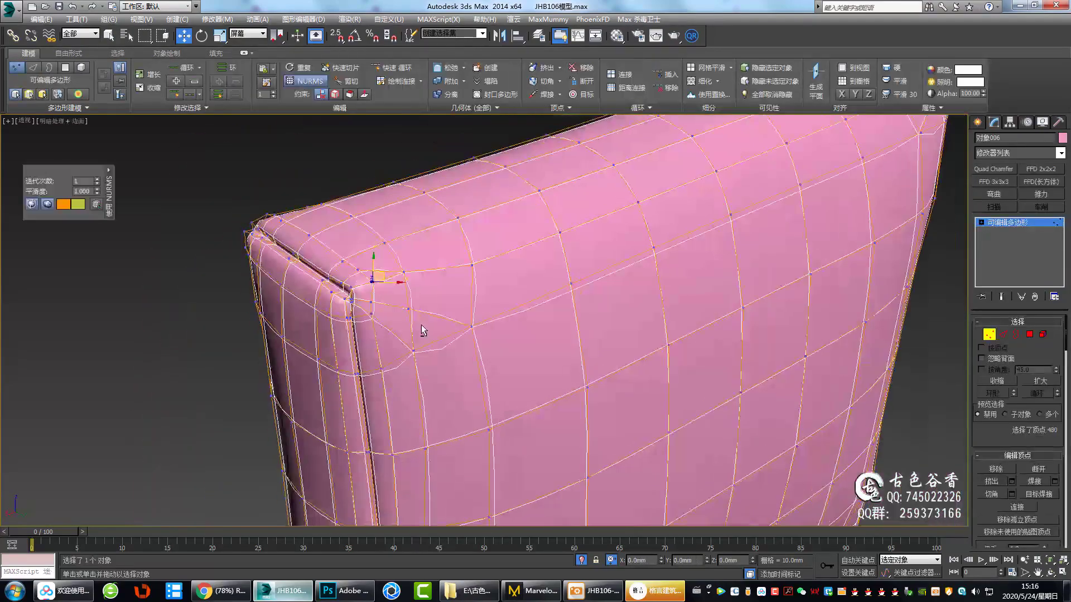
{"action": "middle_click_drag", "start_coordinate": [420, 324], "coordinate": [596, 347], "text": "alt"}
{"action": "scroll", "coordinate": [578, 245], "scroll_direction": "down", "scroll_amount": 3}
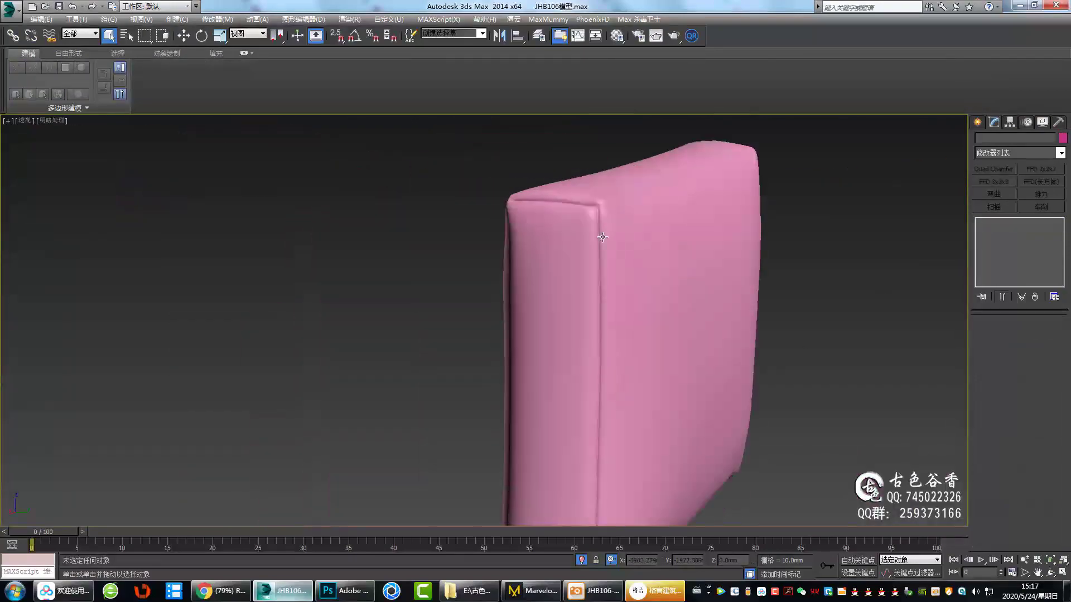
{"action": "scroll", "coordinate": [578, 246], "scroll_direction": "up", "scroll_amount": 4}
- Add a Symmetry modifier mirroring the seamed cushion across Z with a 0.1 mm weld
{"action": "mouse_move", "coordinate": [578, 246]}
{"action": "middle_mouse_down", "text": "alt"}
{"action": "mouse_move", "coordinate": [541, 301]}
{"action": "mouse_move", "coordinate": [645, 297]}
{"action": "middle_mouse_up", "text": "alt"}
{"action": "left_click", "coordinate": [1059, 152]}
{"action": "left_click", "coordinate": [1016, 343]}
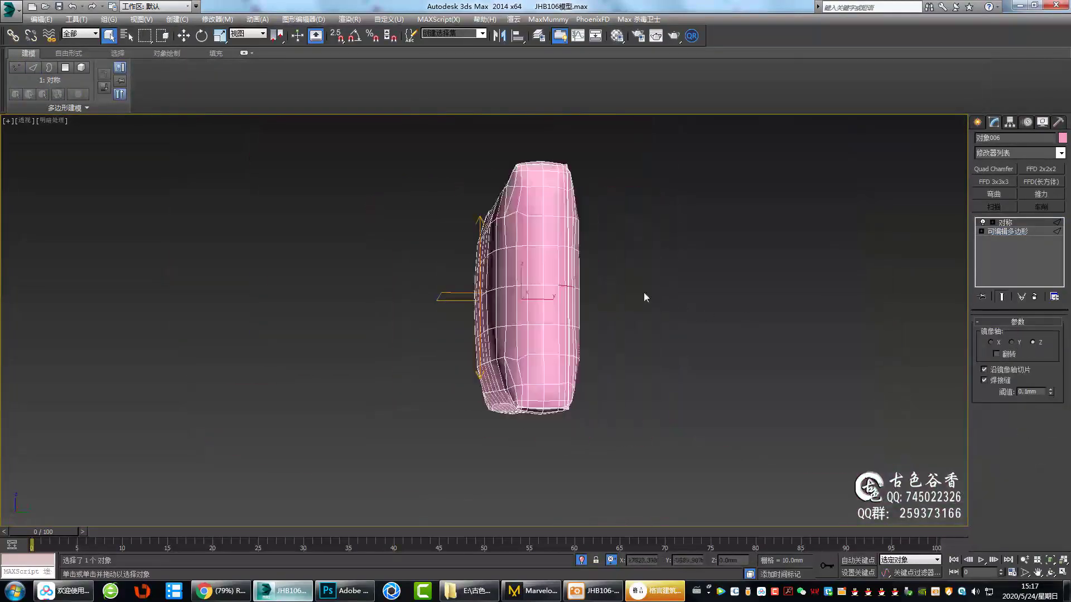
{"action": "scroll", "coordinate": [574, 251], "scroll_direction": "up", "scroll_amount": 3}
{"action": "mouse_move", "coordinate": [574, 251]}
{"action": "middle_mouse_down", "text": "alt"}
{"action": "mouse_move", "coordinate": [733, 361]}
{"action": "mouse_move", "coordinate": [578, 334]}
{"action": "middle_mouse_up", "text": "alt"}
{"action": "key", "text": "F4"}
- Deselect the cushion, exit isolation, and orbit the whole sofa in a maximized perspective
{"action": "left_click", "coordinate": [815, 302]}
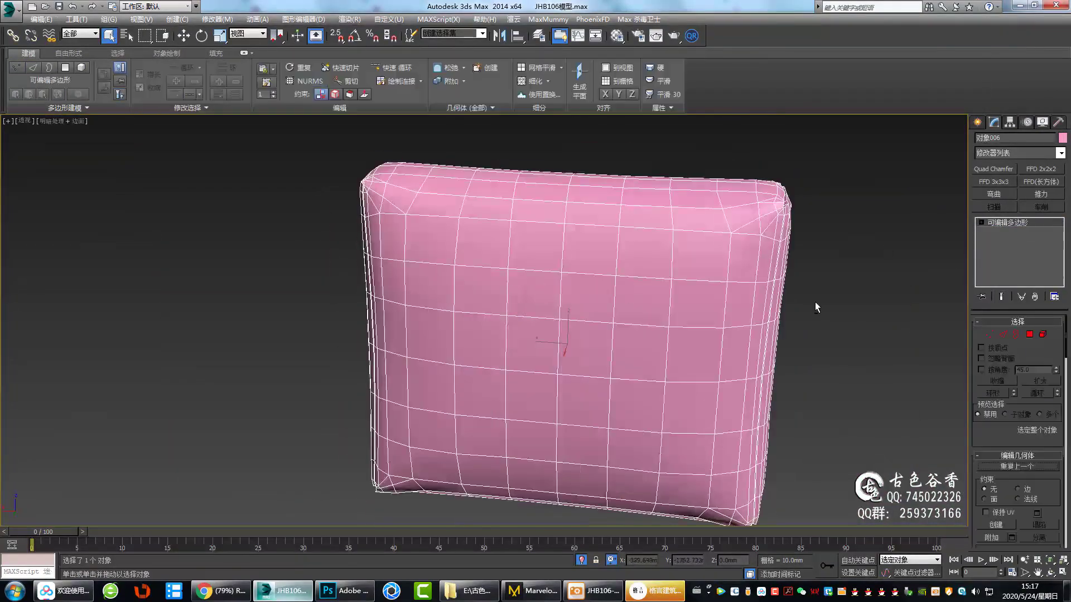
{"action": "key", "text": "alt+q"}
{"action": "key", "text": "F4"}
{"action": "key", "text": "alt+Tab"}
{"action": "key", "text": "alt+Tab"}
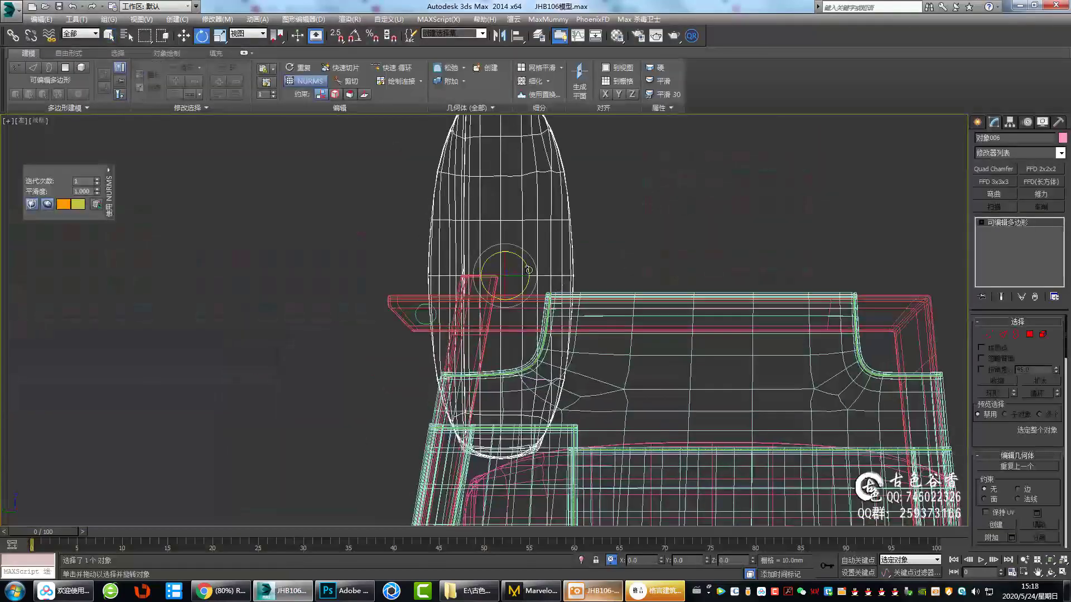
{"action": "key", "text": "alt+w"}
{"action": "key", "text": "alt+w"}
{"action": "middle_click_drag", "start_coordinate": [637, 350], "coordinate": [529, 283], "text": "alt"}
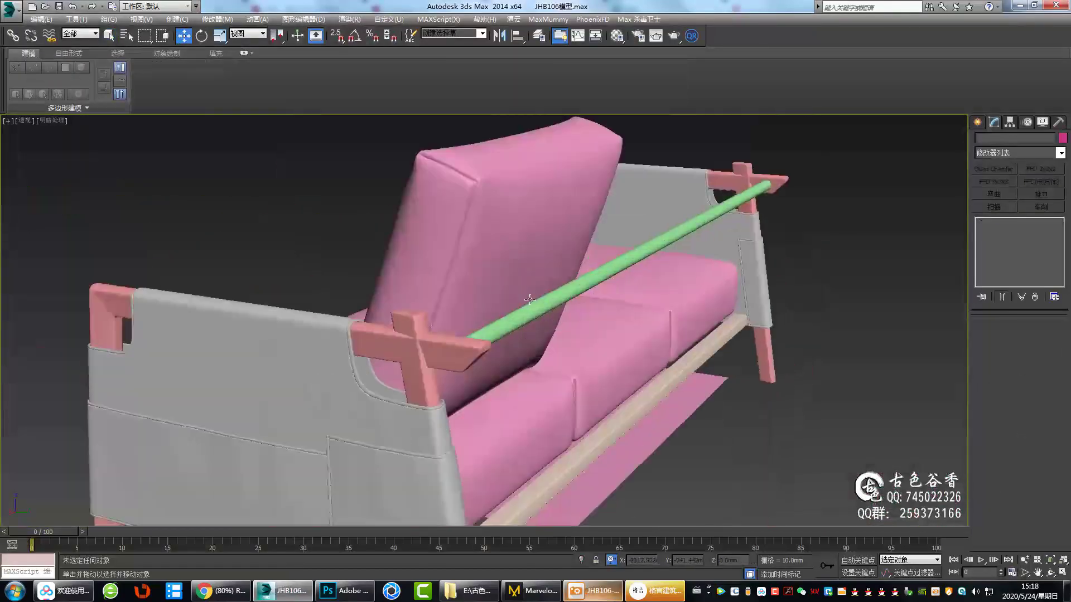
{"action": "key", "text": "F4"}
- Switch to Edge mode and isolate the pink back cushion on its own
{"action": "key", "text": "2"}
{"action": "key", "text": "alt+q"}
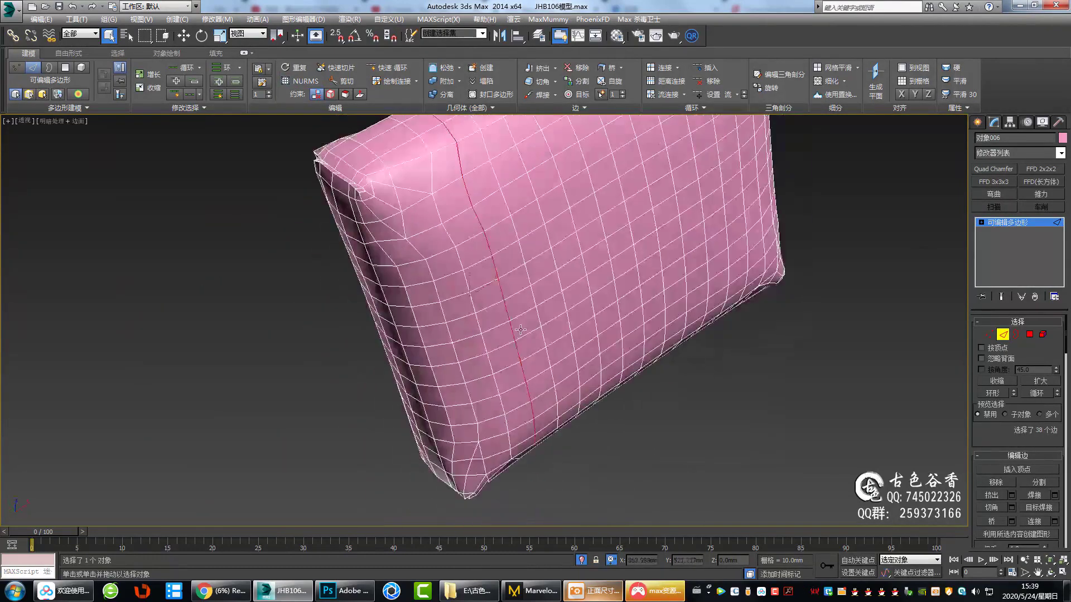
- Orbit around the pink cushion's seam and Shift-drag a copy of the white middle cushion leftward
{"action": "middle_click_drag", "start_coordinate": [520, 330], "coordinate": [469, 302], "text": "alt"}
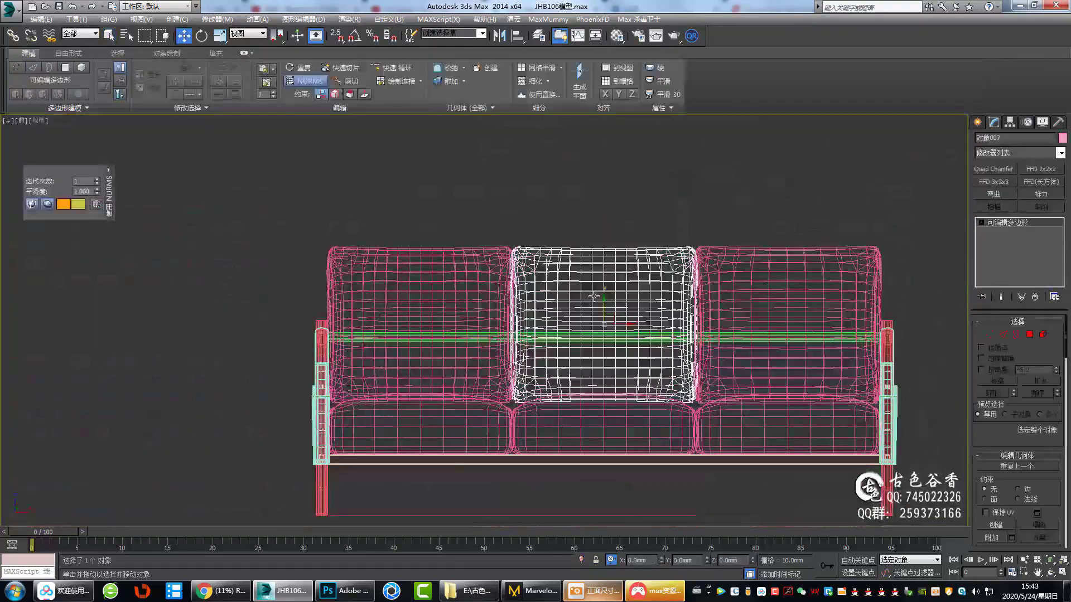
{"action": "scroll", "coordinate": [546, 347], "scroll_direction": "up", "scroll_amount": 3}
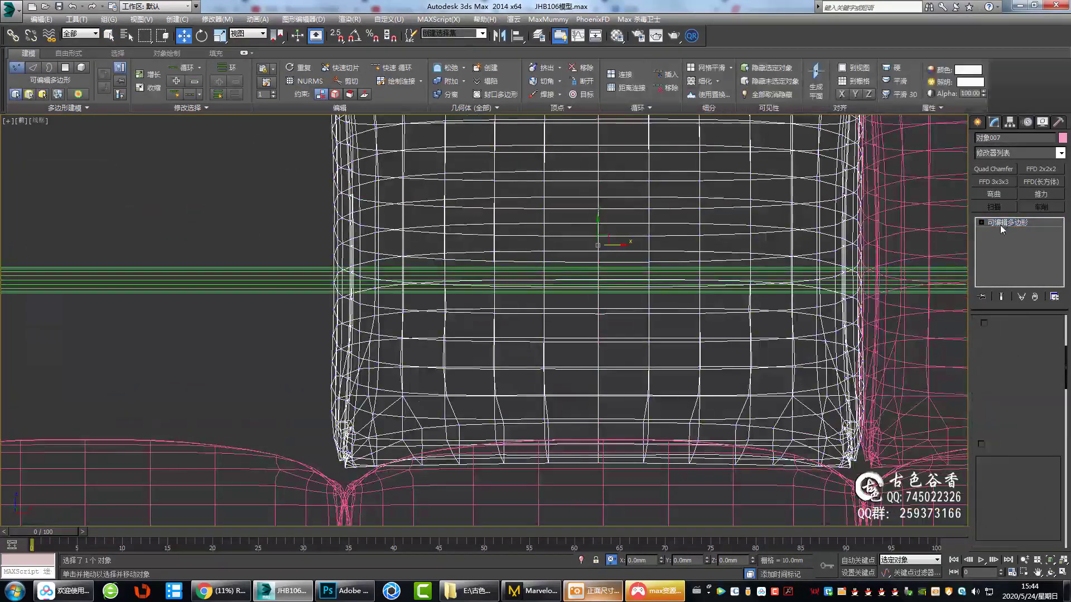
{"action": "scroll", "coordinate": [658, 242], "scroll_direction": "down", "scroll_amount": 2}
{"action": "left_click_drag", "start_coordinate": [658, 242], "coordinate": [429, 242], "text": "shift"}
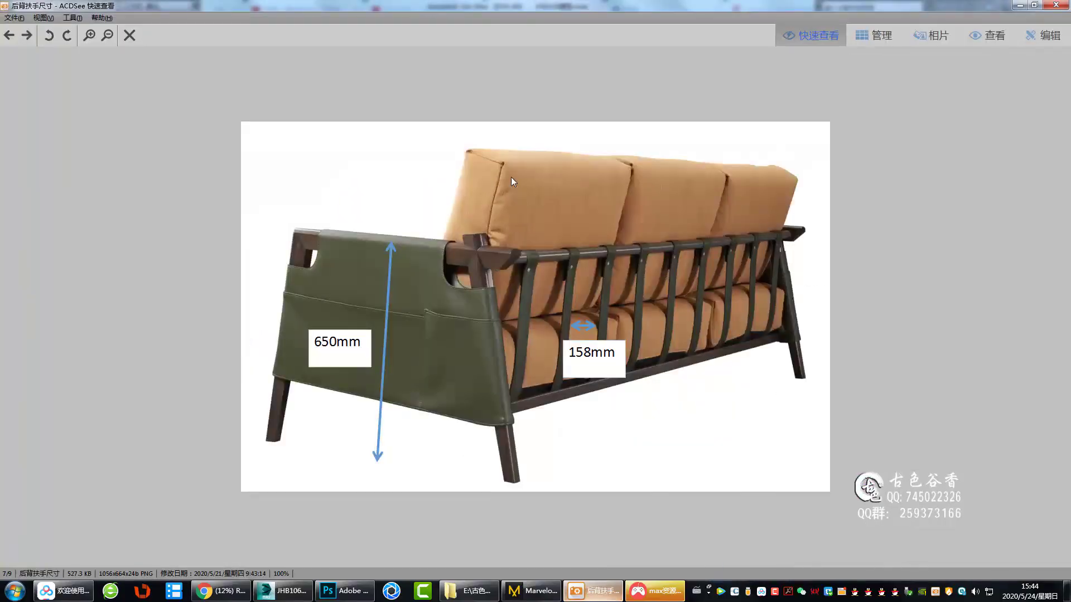
- Compare the pink cushion with the sofa reference photo and zoom into its mesh
{"action": "key", "text": "alt+Tab"}
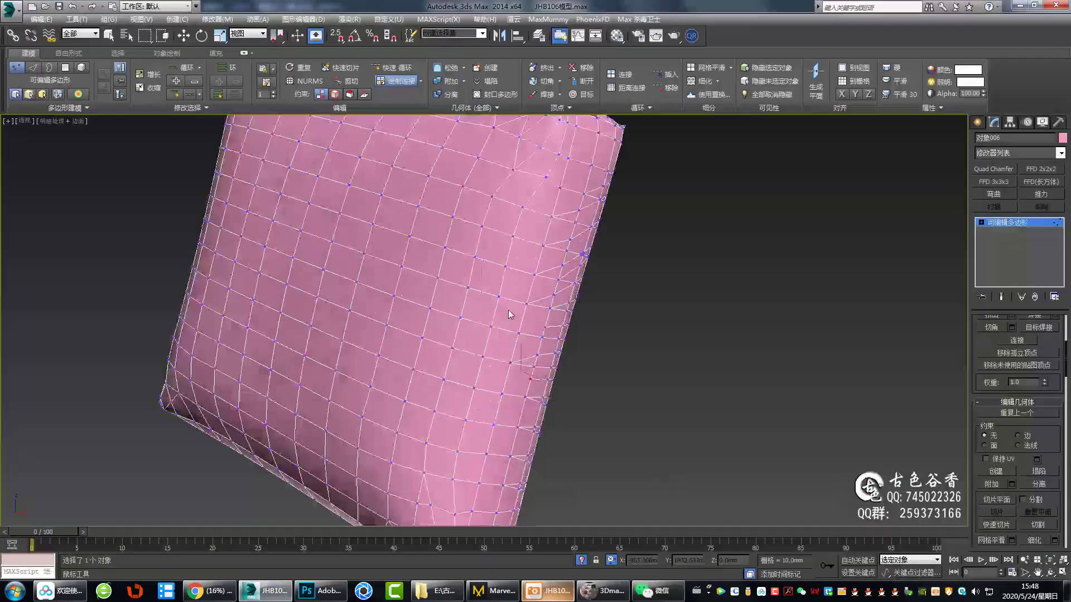
{"action": "left_click", "coordinate": [547, 590]}
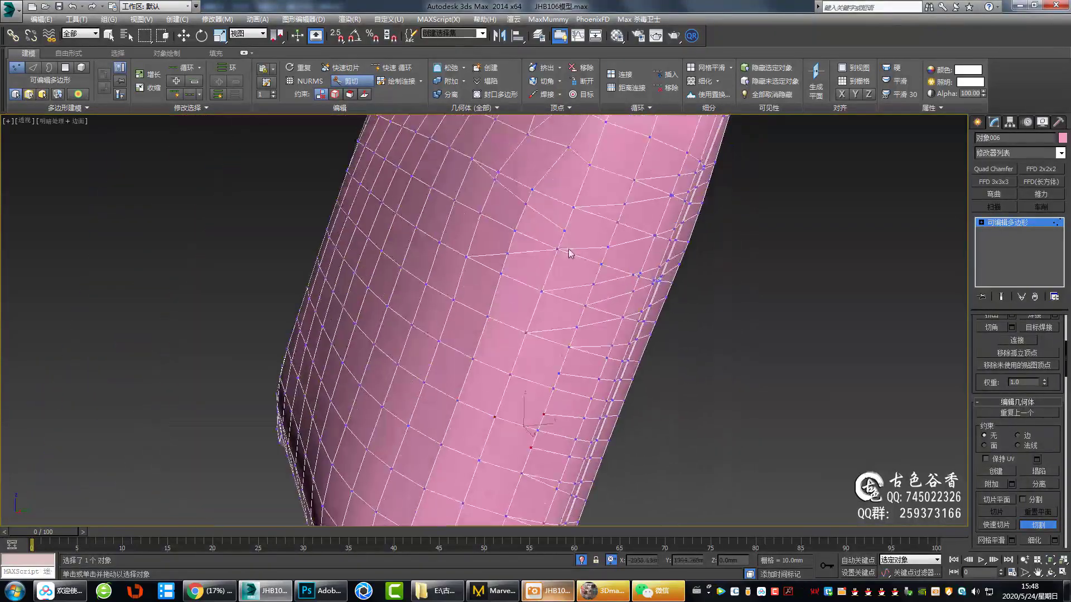
{"action": "middle_click_drag", "start_coordinate": [547, 296], "coordinate": [581, 287], "text": "alt"}
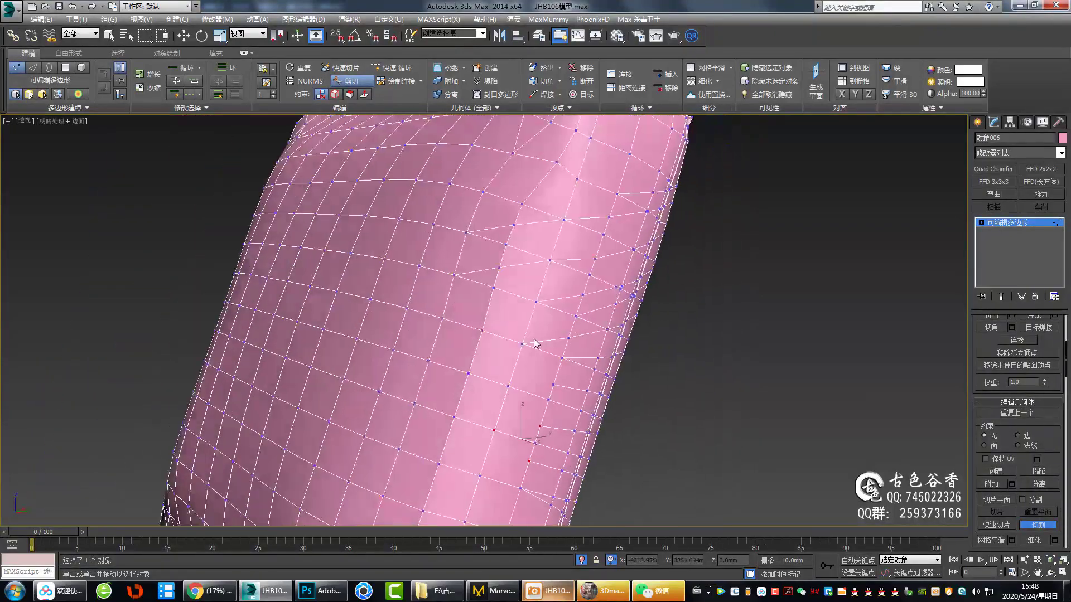
{"action": "mouse_move", "coordinate": [468, 369]}
{"action": "middle_mouse_down", "text": "alt"}
{"action": "mouse_move", "coordinate": [526, 373]}
{"action": "mouse_move", "coordinate": [541, 417]}
{"action": "middle_mouse_up", "text": "alt"}
{"action": "middle_click_drag", "start_coordinate": [544, 365], "coordinate": [564, 383], "text": "alt"}
{"action": "scroll", "coordinate": [564, 383], "scroll_direction": "up", "scroll_amount": 5}
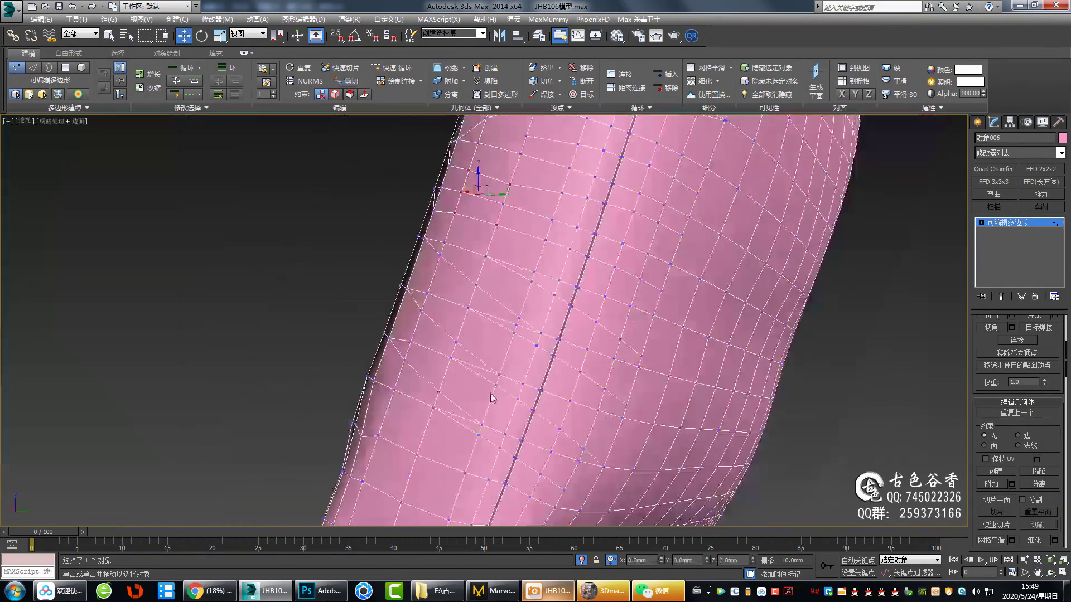
- Cut a new edge from a vertex on the cushion's seam
{"action": "key", "text": "2"}
{"action": "key", "text": "1"}
{"action": "mouse_move", "coordinate": [360, 340]}
{"action": "middle_mouse_down", "text": "alt"}
{"action": "mouse_move", "coordinate": [470, 366]}
{"action": "mouse_move", "coordinate": [522, 273]}
{"action": "mouse_move", "coordinate": [323, 191]}
{"action": "mouse_move", "coordinate": [491, 326]}
{"action": "middle_mouse_up", "text": "alt"}
{"action": "key", "text": "1"}
{"action": "key", "text": "alt+c"}
{"action": "left_click", "coordinate": [497, 324]}
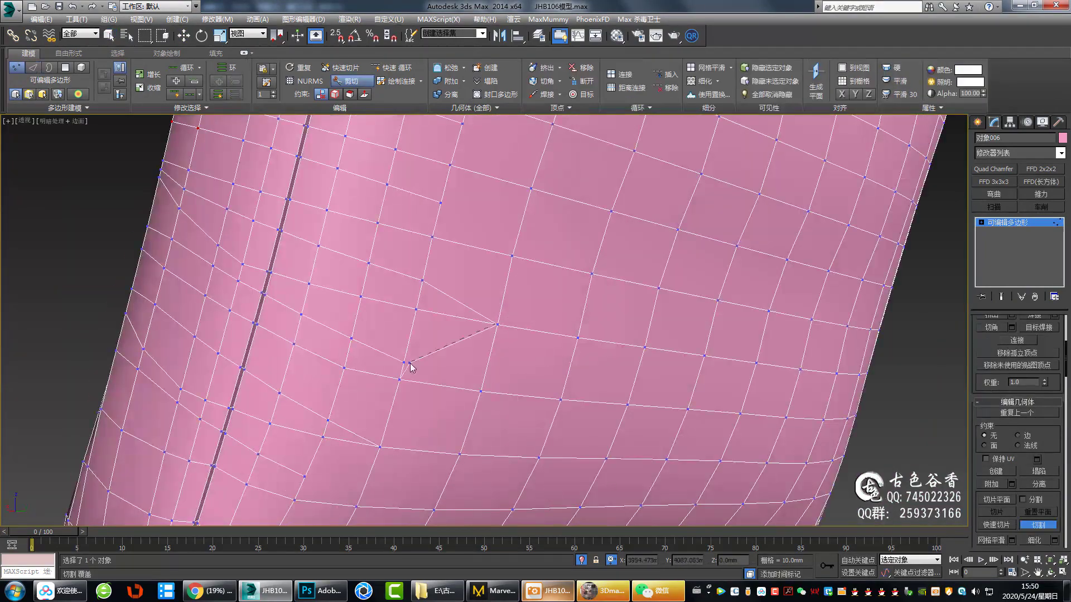
{"action": "mouse_move", "coordinate": [421, 409]}
{"action": "middle_mouse_down", "text": "alt"}
{"action": "mouse_move", "coordinate": [491, 241]}
{"action": "mouse_move", "coordinate": [403, 282]}
{"action": "mouse_move", "coordinate": [577, 333]}
{"action": "mouse_move", "coordinate": [545, 223]}
{"action": "mouse_move", "coordinate": [530, 286]}
{"action": "middle_mouse_up", "text": "alt"}
- Move the seam edges with moves constrained to the surface normal
{"action": "key", "text": "w"}
{"action": "key", "text": "2"}
{"action": "key", "text": "1"}
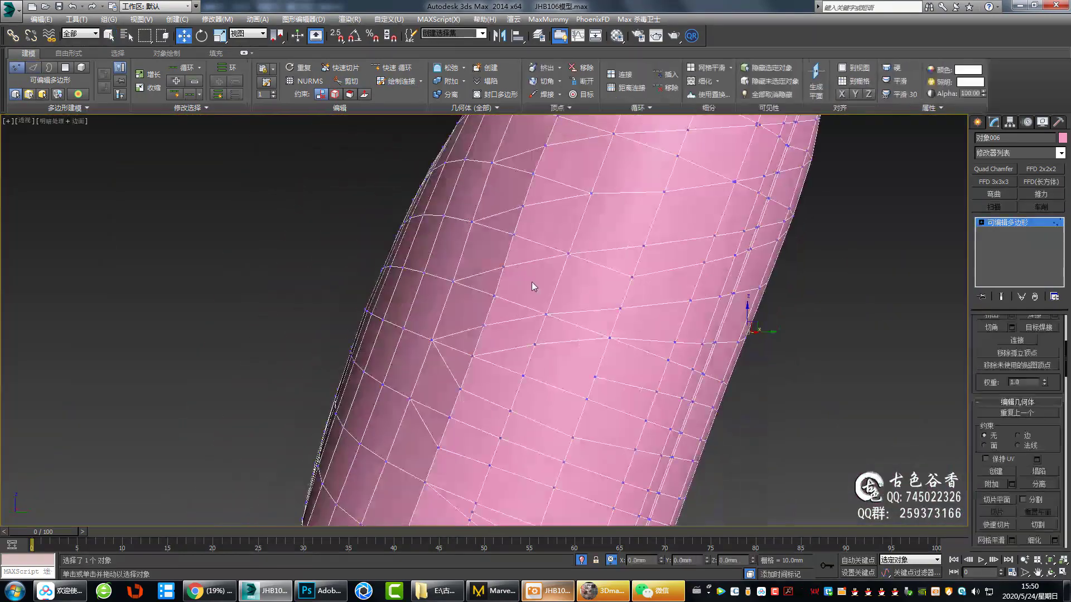
{"action": "mouse_move", "coordinate": [580, 342]}
{"action": "middle_mouse_down", "text": "alt"}
{"action": "mouse_move", "coordinate": [533, 371]}
{"action": "mouse_move", "coordinate": [642, 317]}
{"action": "mouse_move", "coordinate": [808, 291]}
{"action": "mouse_move", "coordinate": [613, 268]}
{"action": "mouse_move", "coordinate": [656, 318]}
{"action": "mouse_move", "coordinate": [613, 274]}
{"action": "mouse_move", "coordinate": [562, 245]}
{"action": "mouse_move", "coordinate": [627, 357]}
{"action": "mouse_move", "coordinate": [549, 360]}
{"action": "mouse_move", "coordinate": [567, 354]}
{"action": "middle_mouse_up", "text": "alt"}
{"action": "key", "text": "1"}
{"action": "key", "text": "2"}
{"action": "scroll", "coordinate": [657, 318], "scroll_direction": "up", "scroll_amount": 3}
{"action": "left_click", "coordinate": [359, 94]}
{"action": "key", "text": "w"}
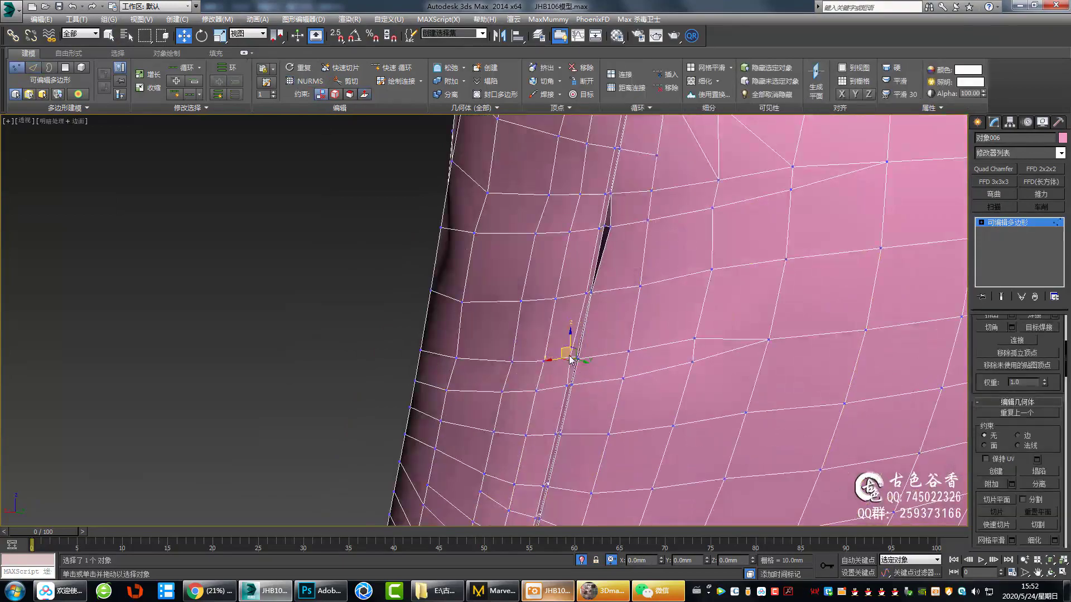
{"action": "key", "text": "1"}
{"action": "scroll", "coordinate": [566, 354], "scroll_direction": "down", "scroll_amount": 3}
{"action": "scroll", "coordinate": [721, 239], "scroll_direction": "up", "scroll_amount": 5}
{"action": "scroll", "coordinate": [681, 303], "scroll_direction": "down", "scroll_amount": 5}
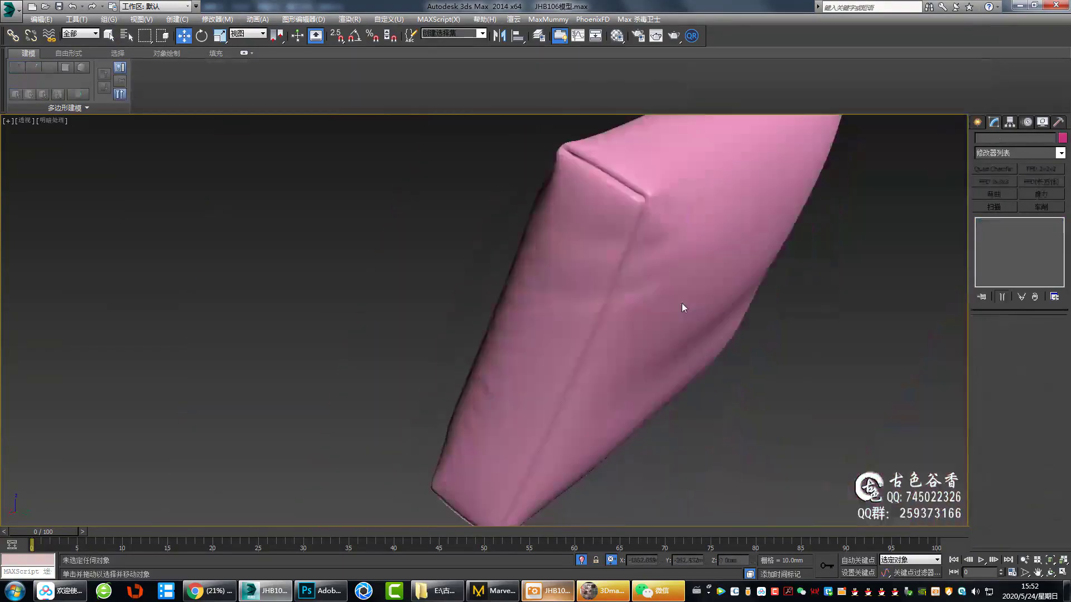
- Push more seam edges along the normal to deepen the side fold
{"action": "mouse_move", "coordinate": [682, 303]}
{"action": "middle_mouse_down", "text": "alt"}
{"action": "mouse_move", "coordinate": [561, 294]}
{"action": "mouse_move", "coordinate": [594, 357]}
{"action": "mouse_move", "coordinate": [580, 305]}
{"action": "middle_mouse_up", "text": "alt"}
{"action": "key", "text": "2"}
{"action": "scroll", "coordinate": [635, 334], "scroll_direction": "up", "scroll_amount": 5}
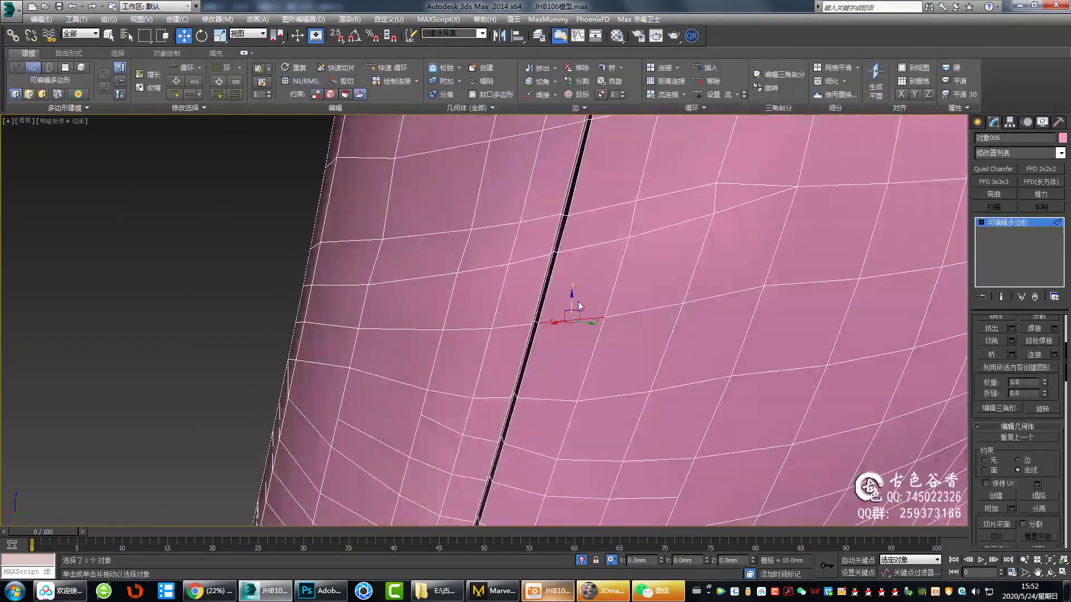
{"action": "scroll", "coordinate": [557, 328], "scroll_direction": "down", "scroll_amount": 4}
{"action": "left_click", "coordinate": [364, 94]}
{"action": "mouse_move", "coordinate": [502, 313]}
{"action": "middle_mouse_down", "text": "alt"}
{"action": "mouse_move", "coordinate": [567, 361]}
{"action": "mouse_move", "coordinate": [378, 167]}
{"action": "mouse_move", "coordinate": [686, 466]}
{"action": "middle_mouse_up", "text": "alt"}
{"action": "scroll", "coordinate": [567, 361], "scroll_direction": "up", "scroll_amount": 4}
{"action": "scroll", "coordinate": [567, 360], "scroll_direction": "down", "scroll_amount": 4}
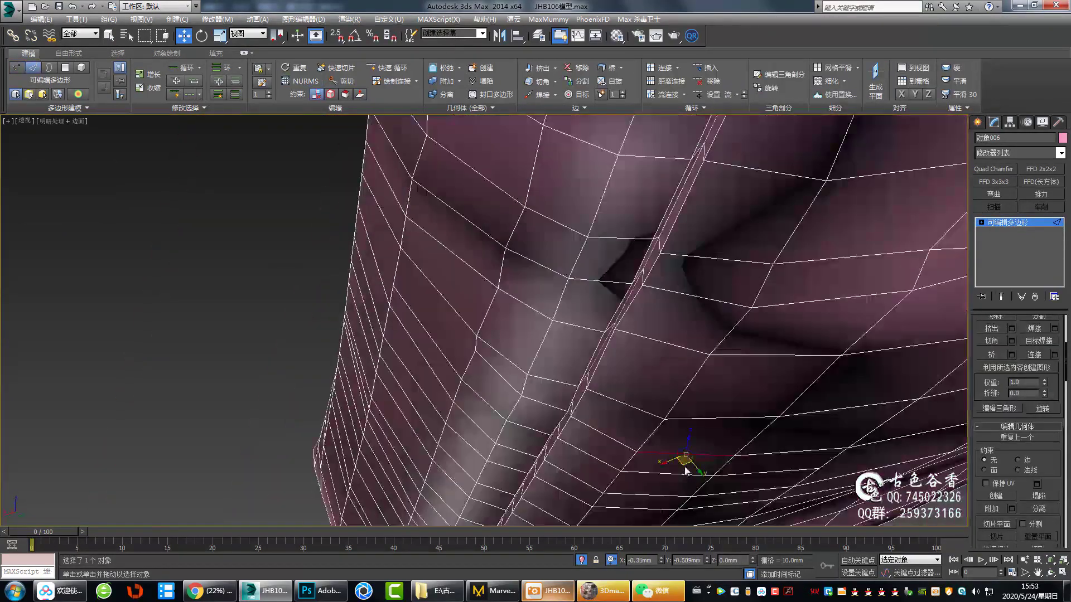
{"action": "scroll", "coordinate": [794, 320], "scroll_direction": "up", "scroll_amount": 4}
- Reselect the cushion and move its seam edges again
{"action": "left_click", "coordinate": [794, 320]}
{"action": "scroll", "coordinate": [794, 319], "scroll_direction": "down", "scroll_amount": 4}
{"action": "left_click", "coordinate": [681, 359]}
{"action": "scroll", "coordinate": [593, 323], "scroll_direction": "up", "scroll_amount": 4}
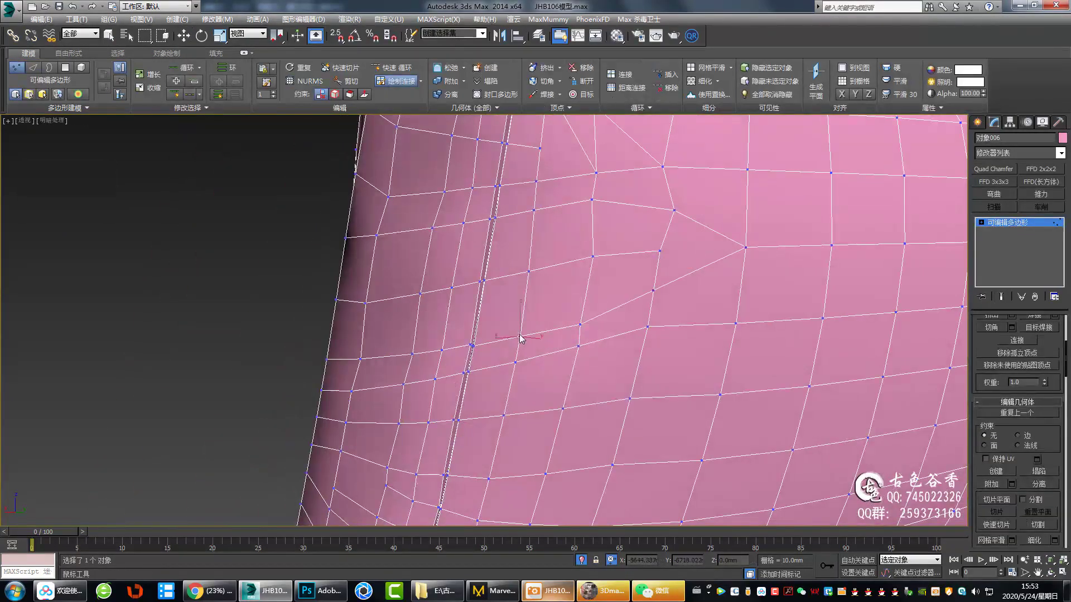
{"action": "scroll", "coordinate": [520, 338], "scroll_direction": "down", "scroll_amount": 4}
{"action": "key", "text": "2"}
{"action": "middle_click_drag", "start_coordinate": [945, 232], "coordinate": [591, 346], "text": "alt"}
{"action": "scroll", "coordinate": [537, 379], "scroll_direction": "up", "scroll_amount": 4}
{"action": "key", "text": "w"}
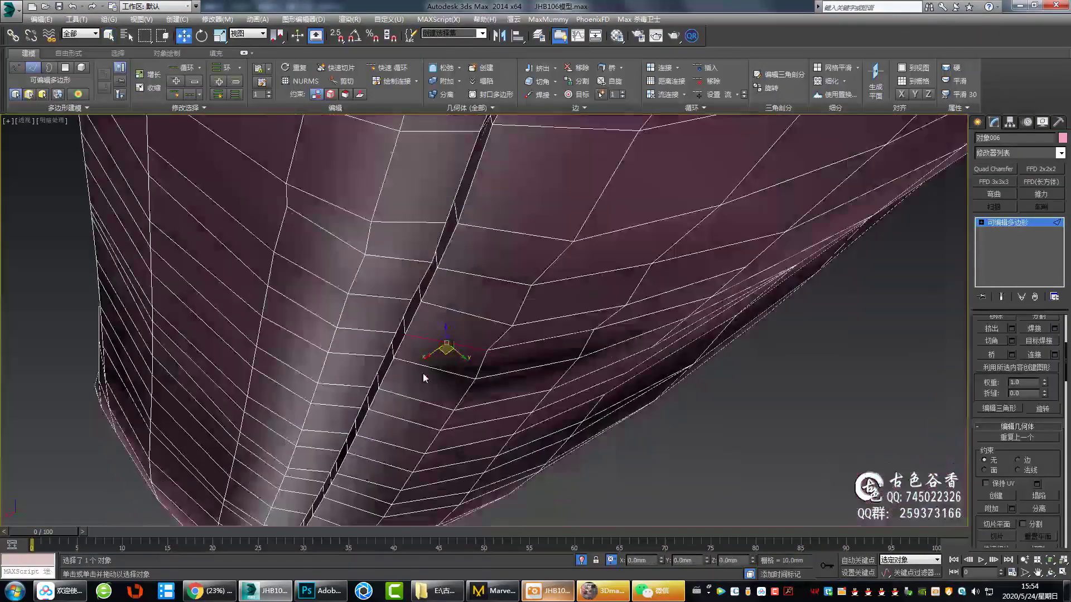
- Adjust cushion vertices under a NURMS smoothing preview, then turn smoothing off
{"action": "key", "text": "ctrl+BackSpace"}
{"action": "mouse_move", "coordinate": [456, 328]}
{"action": "middle_mouse_down", "text": "alt"}
{"action": "mouse_move", "coordinate": [402, 319]}
{"action": "mouse_move", "coordinate": [553, 346]}
{"action": "middle_mouse_up", "text": "alt"}
{"action": "scroll", "coordinate": [490, 355], "scroll_direction": "up", "scroll_amount": 3}
{"action": "key", "text": "q"}
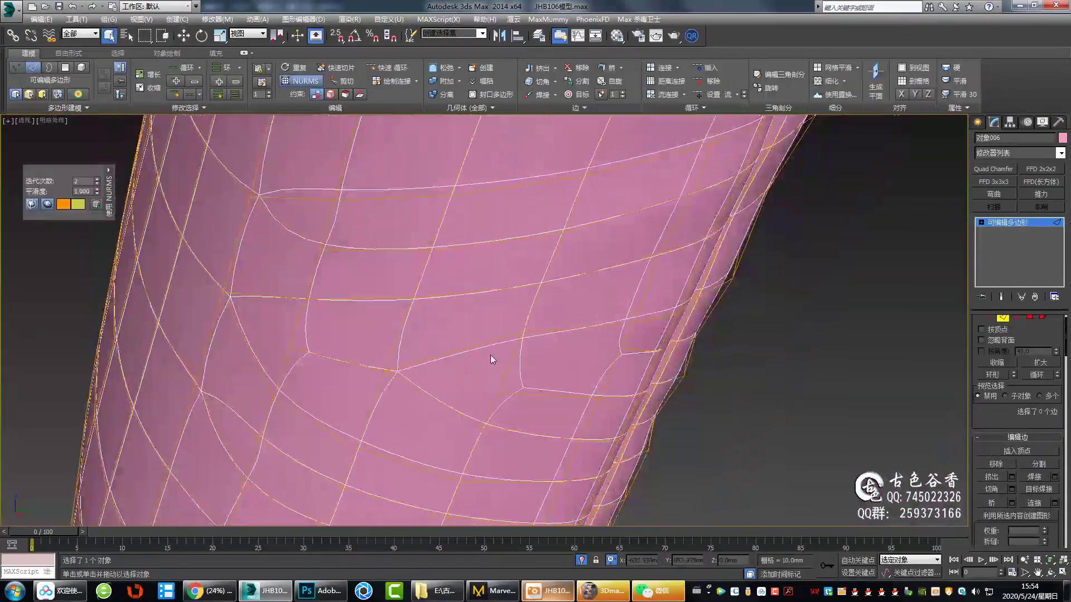
{"action": "scroll", "coordinate": [490, 354], "scroll_direction": "down", "scroll_amount": 4}
{"action": "key", "text": "1"}
{"action": "mouse_move", "coordinate": [490, 253]}
{"action": "middle_mouse_down", "text": "alt"}
{"action": "mouse_move", "coordinate": [378, 251]}
{"action": "mouse_move", "coordinate": [388, 268]}
{"action": "middle_mouse_up", "text": "alt"}
{"action": "key", "text": "w"}
{"action": "scroll", "coordinate": [389, 268], "scroll_direction": "up", "scroll_amount": 4}
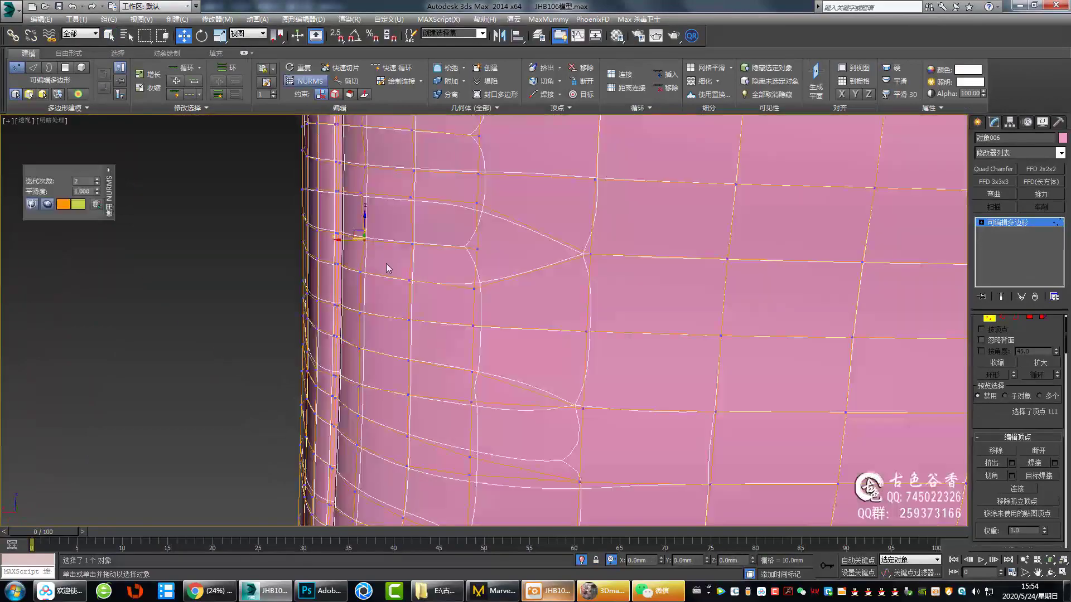
{"action": "scroll", "coordinate": [388, 268], "scroll_direction": "down", "scroll_amount": 4}
{"action": "middle_click_drag", "start_coordinate": [375, 346], "coordinate": [353, 354], "text": "alt"}
{"action": "scroll", "coordinate": [459, 377], "scroll_direction": "up", "scroll_amount": 4}
{"action": "key", "text": "ctrl+BackSpace"}
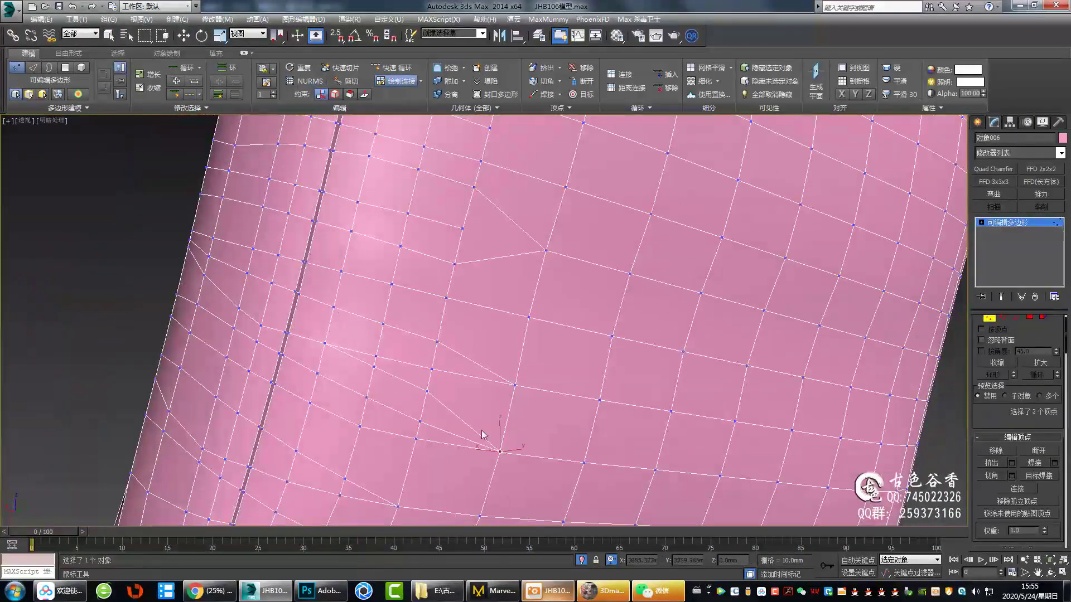
- Select and move a single vertex on the cushion seam
{"action": "scroll", "coordinate": [483, 434], "scroll_direction": "down", "scroll_amount": 3}
{"action": "mouse_move", "coordinate": [473, 375]}
{"action": "middle_mouse_down", "text": "alt"}
{"action": "mouse_move", "coordinate": [475, 387]}
{"action": "mouse_move", "coordinate": [406, 359]}
{"action": "mouse_move", "coordinate": [524, 392]}
{"action": "mouse_move", "coordinate": [516, 385]}
{"action": "middle_mouse_up", "text": "alt"}
{"action": "key", "text": "w"}
{"action": "left_click", "coordinate": [461, 374]}
{"action": "scroll", "coordinate": [460, 374], "scroll_direction": "down", "scroll_amount": 3}
{"action": "scroll", "coordinate": [524, 392], "scroll_direction": "up", "scroll_amount": 3}
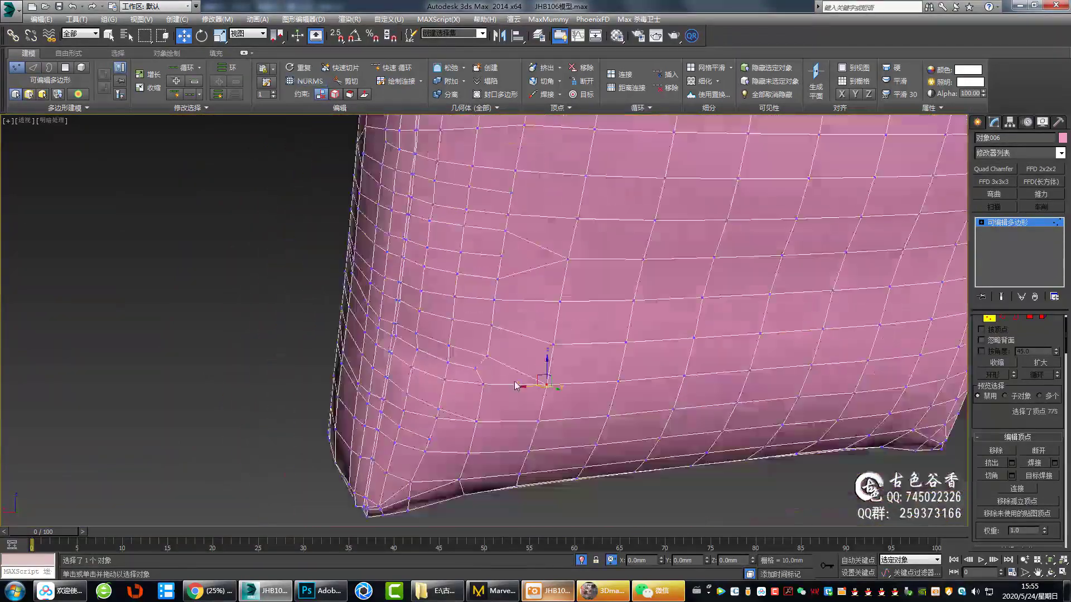
{"action": "scroll", "coordinate": [653, 372], "scroll_direction": "down", "scroll_amount": 3}
{"action": "scroll", "coordinate": [604, 358], "scroll_direction": "up", "scroll_amount": 3}
- Select an edge along the seam, then reselect the cushion in vertex mode
{"action": "middle_click_drag", "start_coordinate": [604, 358], "coordinate": [636, 358], "text": "alt"}
{"action": "key", "text": "2"}
{"action": "left_click", "coordinate": [612, 311]}
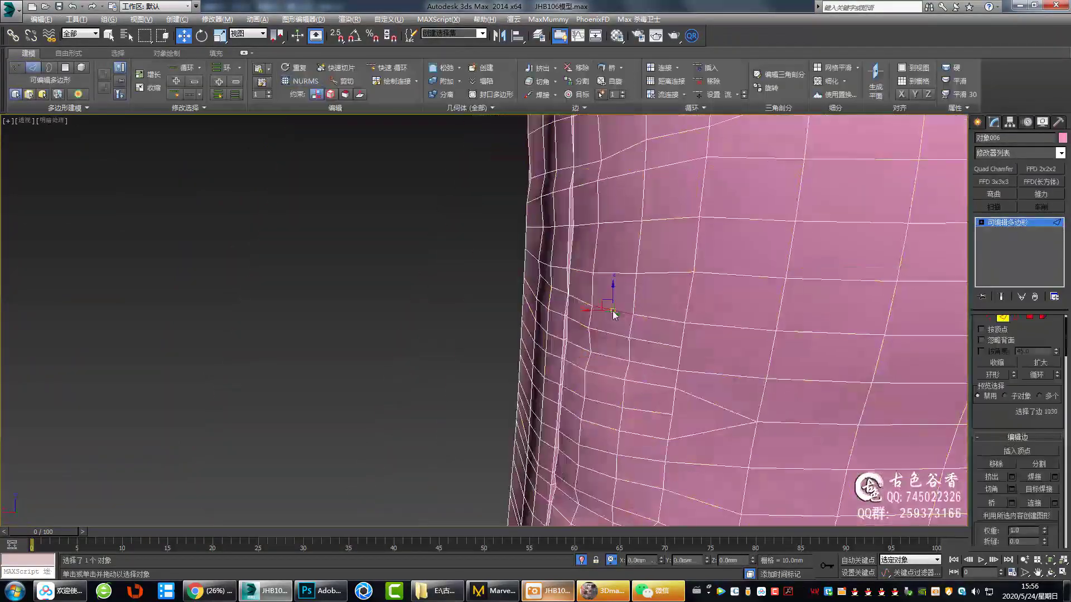
{"action": "key", "text": "1"}
{"action": "scroll", "coordinate": [591, 340], "scroll_direction": "down", "scroll_amount": 2}
{"action": "scroll", "coordinate": [465, 385], "scroll_direction": "down", "scroll_amount": 3}
{"action": "left_click", "coordinate": [466, 387]}
{"action": "scroll", "coordinate": [484, 402], "scroll_direction": "up", "scroll_amount": 3}
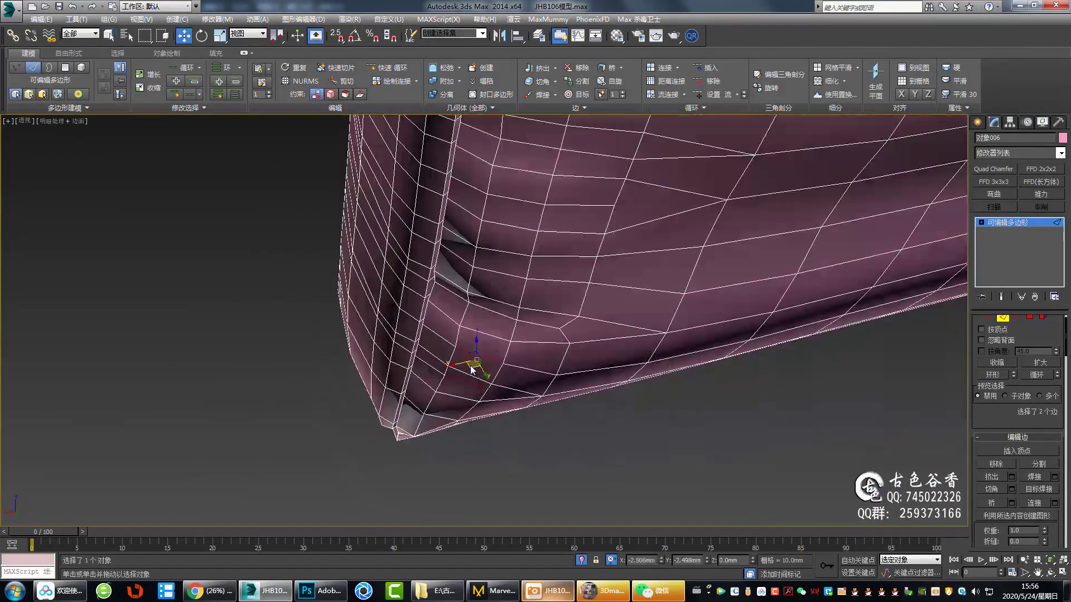
- With smoothing off, select a different vertex and an edge on the cushion side
{"action": "middle_click_drag", "start_coordinate": [445, 391], "coordinate": [544, 414], "text": "alt"}
{"action": "key", "text": "1"}
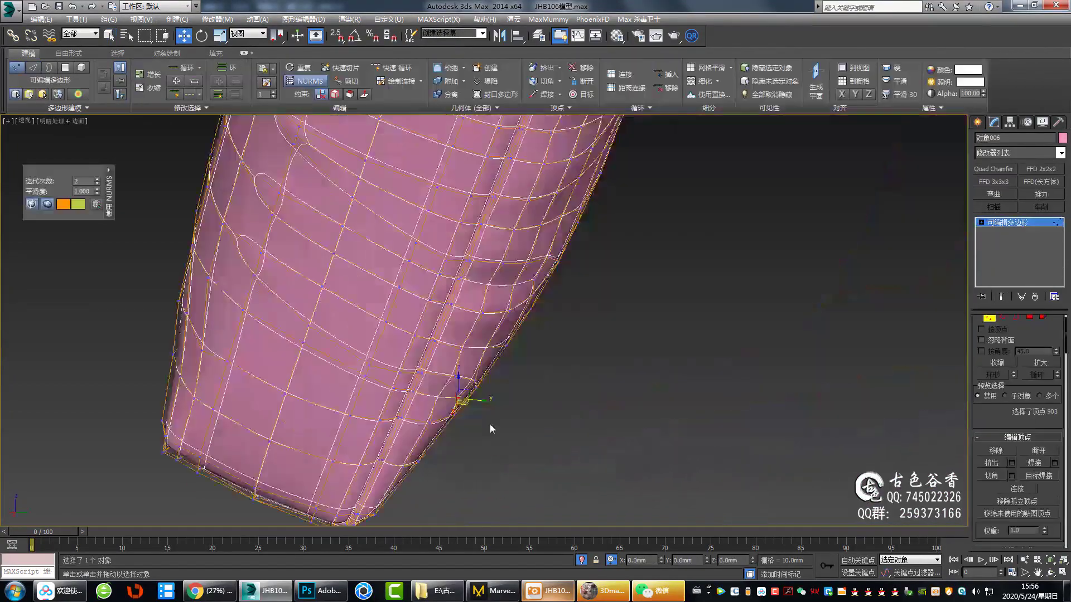
{"action": "middle_click_drag", "start_coordinate": [488, 344], "coordinate": [540, 321], "text": "alt"}
{"action": "key", "text": "ctrl+q"}
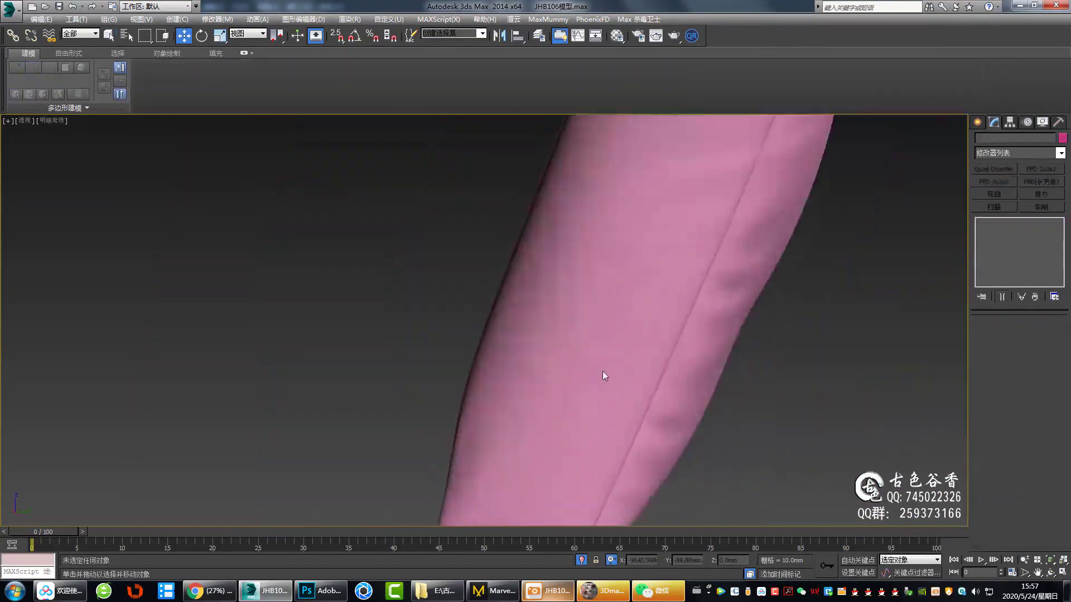
{"action": "scroll", "coordinate": [587, 363], "scroll_direction": "up", "scroll_amount": 3}
{"action": "left_click", "coordinate": [567, 419]}
{"action": "key", "text": "2"}
{"action": "left_click", "coordinate": [577, 400]}
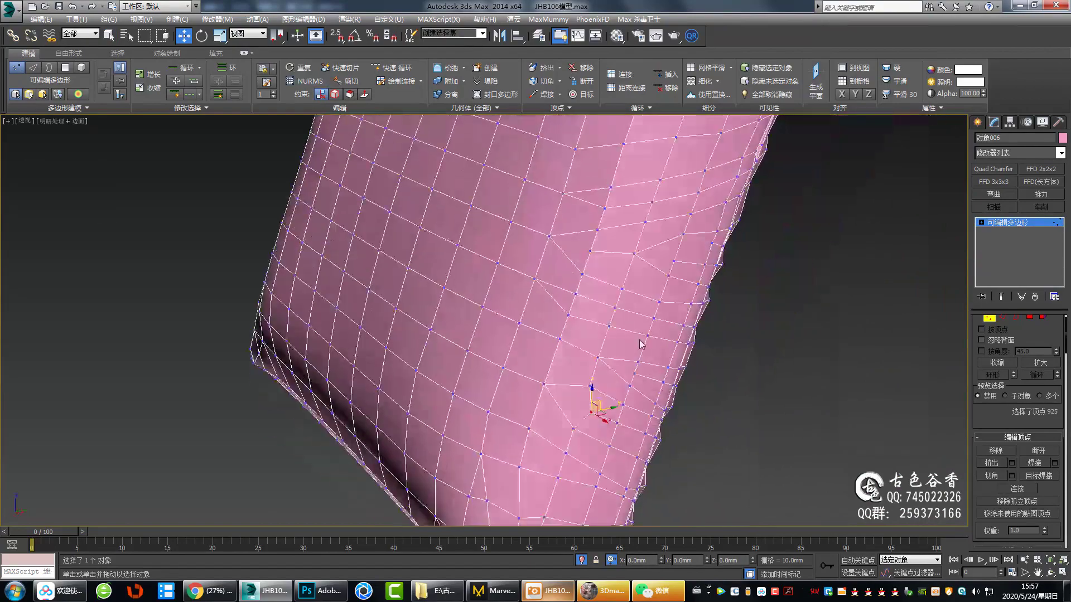
{"action": "middle_click_drag", "start_coordinate": [586, 394], "coordinate": [642, 442], "text": "alt"}
{"action": "scroll", "coordinate": [644, 415], "scroll_direction": "up", "scroll_amount": 3}
- Toggle the wireframe overlay to inspect the shaded cushion from several angles
{"action": "left_click", "coordinate": [838, 373]}
{"action": "key", "text": "F4"}
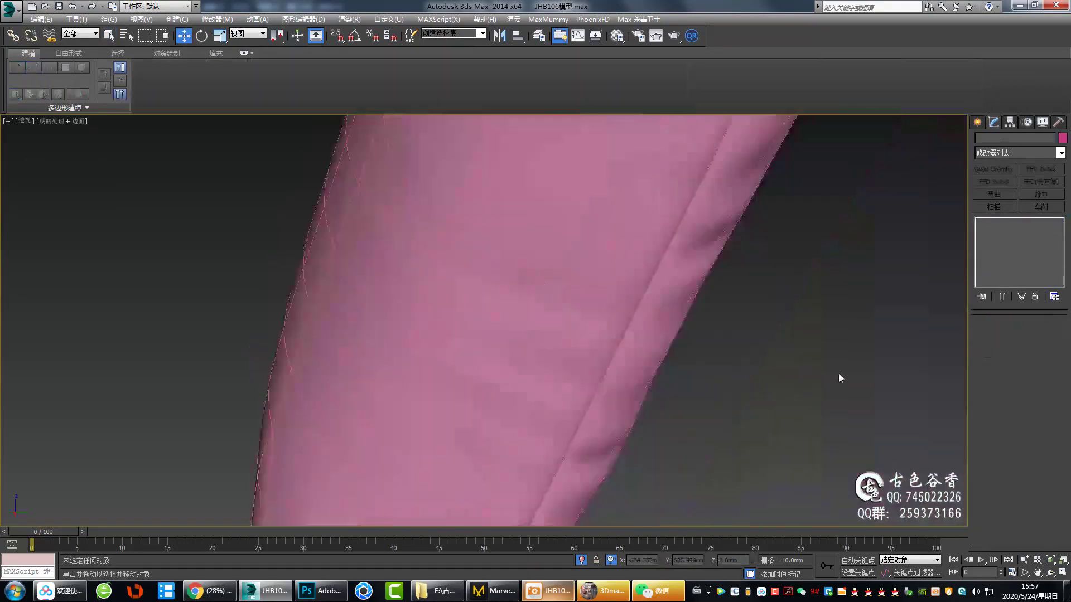
{"action": "middle_click_drag", "start_coordinate": [838, 373], "coordinate": [691, 388], "text": "alt"}
{"action": "scroll", "coordinate": [575, 343], "scroll_direction": "up", "scroll_amount": 3}
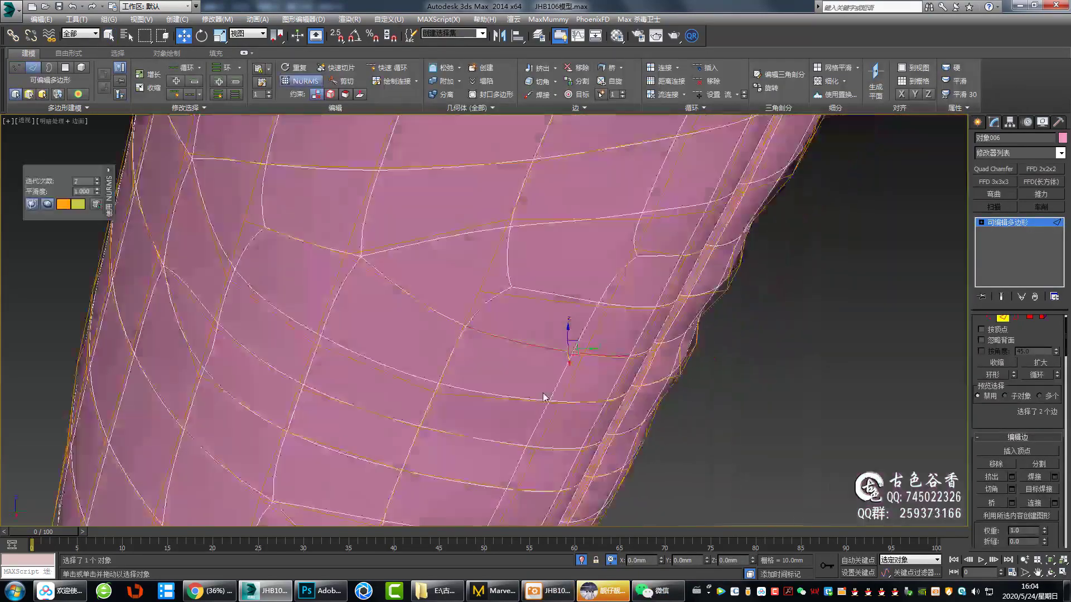
{"action": "mouse_move", "coordinate": [567, 329]}
{"action": "middle_mouse_down", "text": "alt"}
{"action": "mouse_move", "coordinate": [659, 246]}
{"action": "mouse_move", "coordinate": [477, 357]}
{"action": "middle_mouse_up", "text": "alt"}
{"action": "key", "text": "F4"}
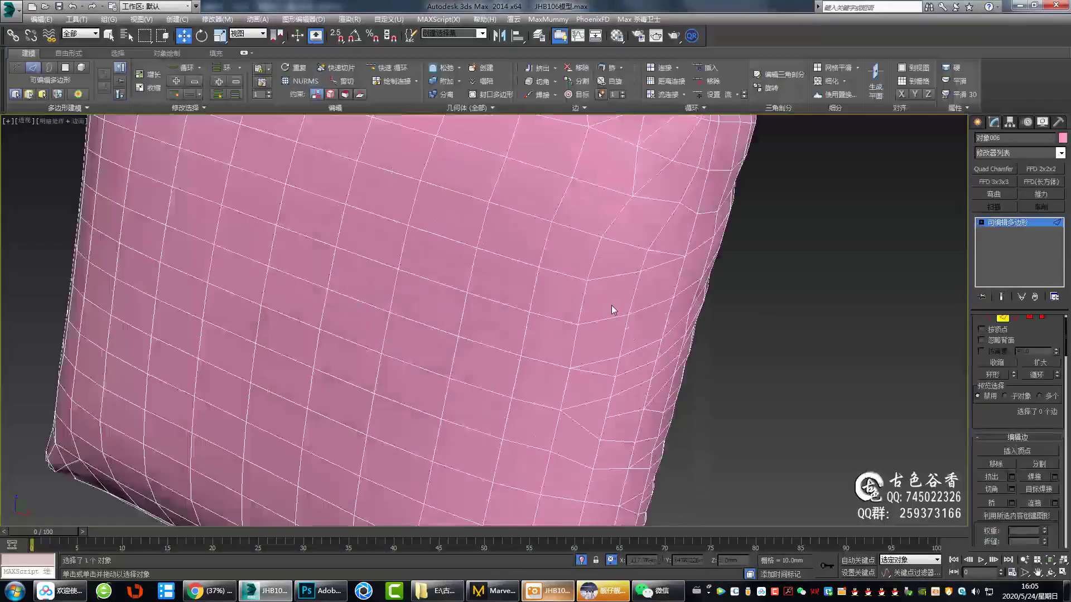
{"action": "mouse_move", "coordinate": [611, 305]}
{"action": "middle_mouse_down", "text": "alt"}
{"action": "mouse_move", "coordinate": [383, 149]}
{"action": "mouse_move", "coordinate": [658, 231]}
{"action": "middle_mouse_up", "text": "alt"}
{"action": "scroll", "coordinate": [609, 273], "scroll_direction": "up", "scroll_amount": 2}
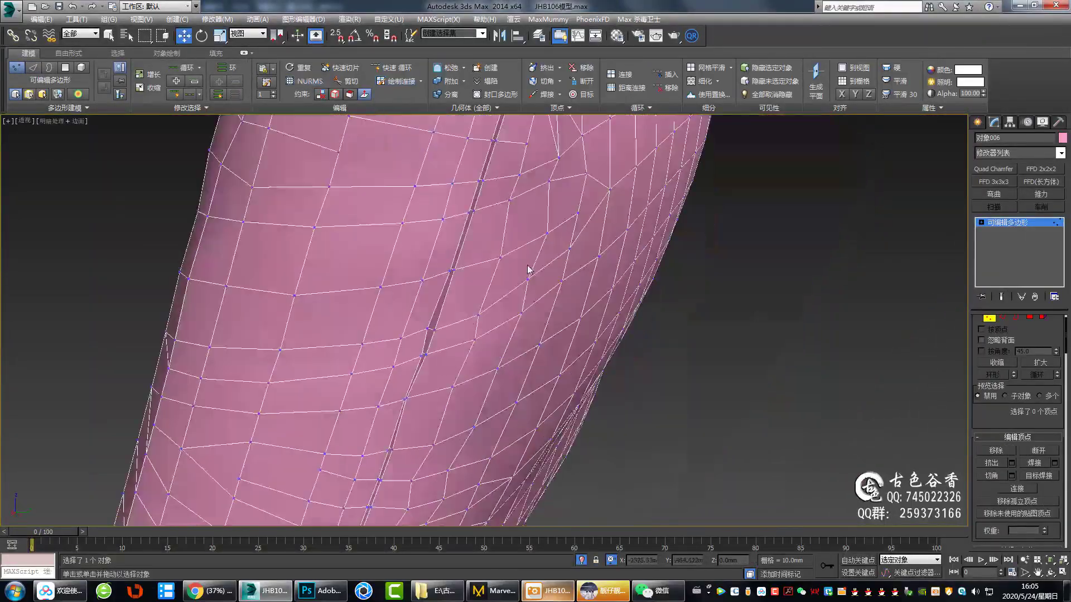
- Check the seam edges by toggling NURMS smoothing on and off
{"action": "key", "text": "2"}
{"action": "middle_click_drag", "start_coordinate": [443, 349], "coordinate": [376, 359], "text": "alt"}
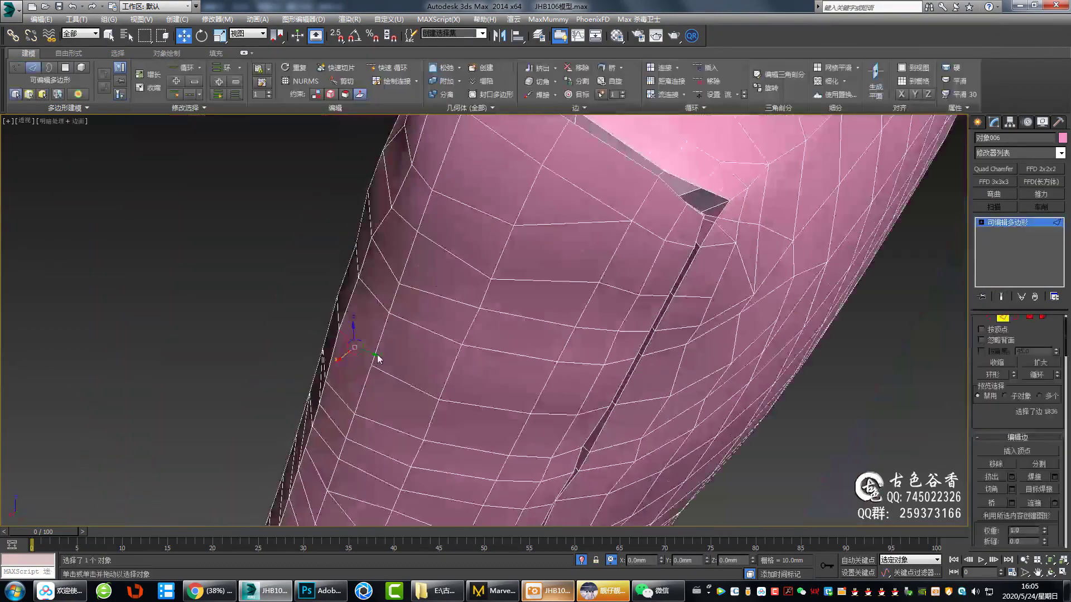
{"action": "mouse_move", "coordinate": [370, 287]}
{"action": "middle_mouse_down", "text": "alt"}
{"action": "mouse_move", "coordinate": [333, 431]}
{"action": "mouse_move", "coordinate": [441, 440]}
{"action": "mouse_move", "coordinate": [446, 373]}
{"action": "middle_mouse_up", "text": "alt"}
{"action": "key", "text": "ctrl+q"}
{"action": "scroll", "coordinate": [288, 427], "scroll_direction": "up", "scroll_amount": 3}
{"action": "key", "text": "ctrl+q"}
{"action": "scroll", "coordinate": [590, 376], "scroll_direction": "down", "scroll_amount": 5}
{"action": "scroll", "coordinate": [468, 375], "scroll_direction": "up", "scroll_amount": 3}
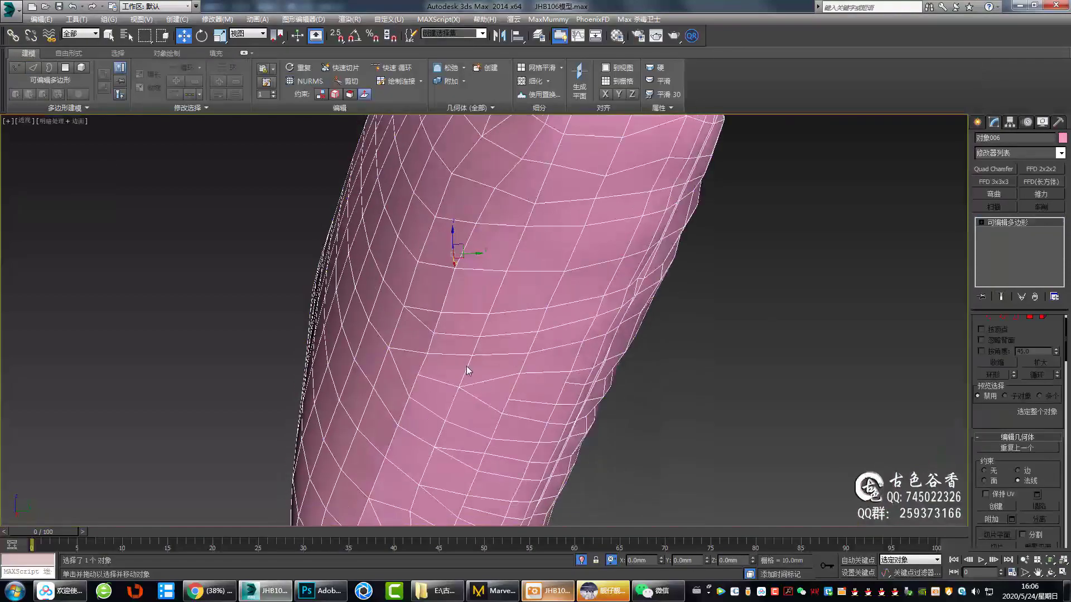
{"action": "scroll", "coordinate": [509, 363], "scroll_direction": "up", "scroll_amount": 3}
- Select two edges along the cushion seam
{"action": "left_click", "coordinate": [509, 363]}
{"action": "scroll", "coordinate": [503, 397], "scroll_direction": "down", "scroll_amount": 2}
{"action": "mouse_move", "coordinate": [504, 397]}
{"action": "middle_mouse_down", "text": "alt"}
{"action": "mouse_move", "coordinate": [452, 356]}
{"action": "mouse_move", "coordinate": [460, 332]}
{"action": "mouse_move", "coordinate": [697, 349]}
{"action": "middle_mouse_up", "text": "alt"}
{"action": "scroll", "coordinate": [461, 332], "scroll_direction": "up", "scroll_amount": 3}
{"action": "left_click", "coordinate": [506, 342], "text": "ctrl"}
{"action": "scroll", "coordinate": [507, 342], "scroll_direction": "down", "scroll_amount": 2}
{"action": "scroll", "coordinate": [556, 340], "scroll_direction": "up", "scroll_amount": 2}
- Deselect and reselect the cushion repeatedly to compare its shaded and wireframe shape
{"action": "left_click", "coordinate": [699, 354]}
{"action": "left_click", "coordinate": [613, 369]}
{"action": "key", "text": "1"}
{"action": "scroll", "coordinate": [537, 391], "scroll_direction": "up", "scroll_amount": 3}
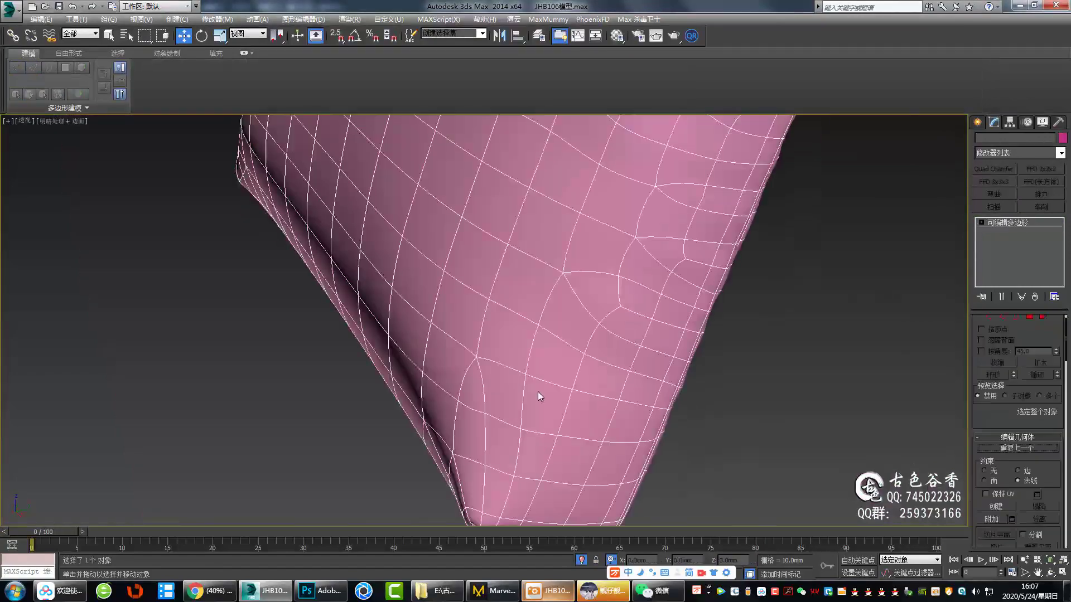
{"action": "scroll", "coordinate": [550, 369], "scroll_direction": "up", "scroll_amount": 2}
{"action": "left_click", "coordinate": [815, 352]}
{"action": "scroll", "coordinate": [781, 370], "scroll_direction": "down", "scroll_amount": 3}
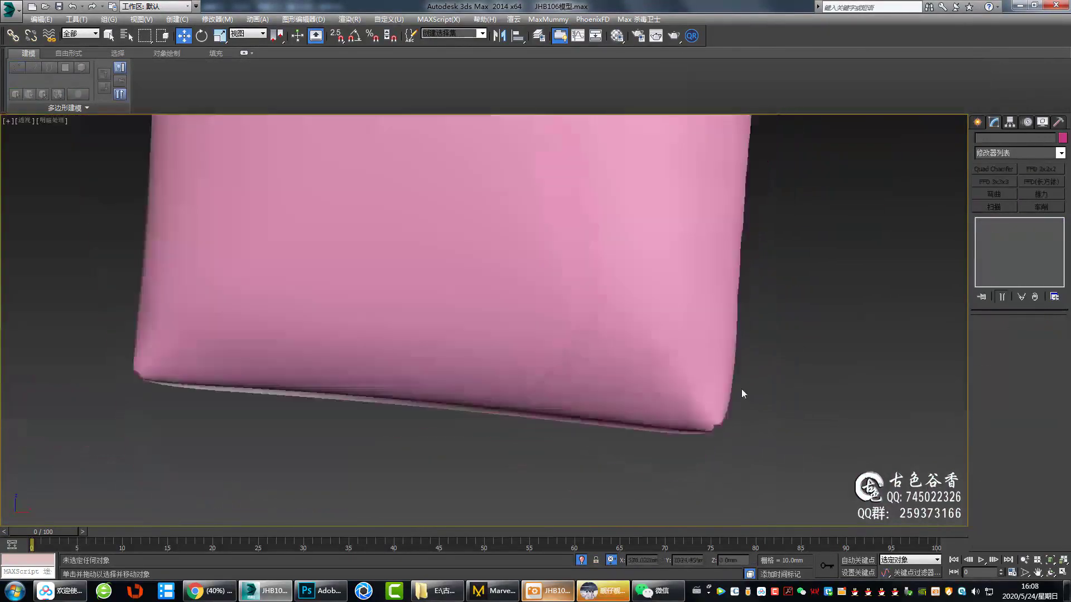
{"action": "left_click", "coordinate": [566, 334]}
{"action": "scroll", "coordinate": [506, 352], "scroll_direction": "up", "scroll_amount": 2}
{"action": "left_click", "coordinate": [621, 329]}
{"action": "scroll", "coordinate": [621, 329], "scroll_direction": "down", "scroll_amount": 2}
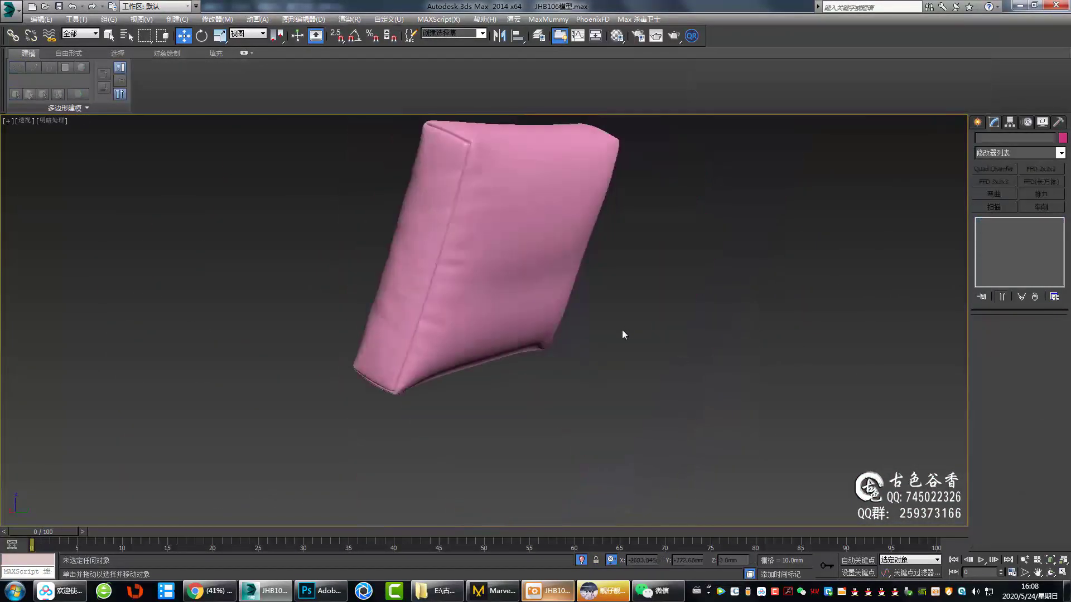
{"action": "left_click", "coordinate": [498, 379]}
{"action": "scroll", "coordinate": [567, 366], "scroll_direction": "down", "scroll_amount": 3}
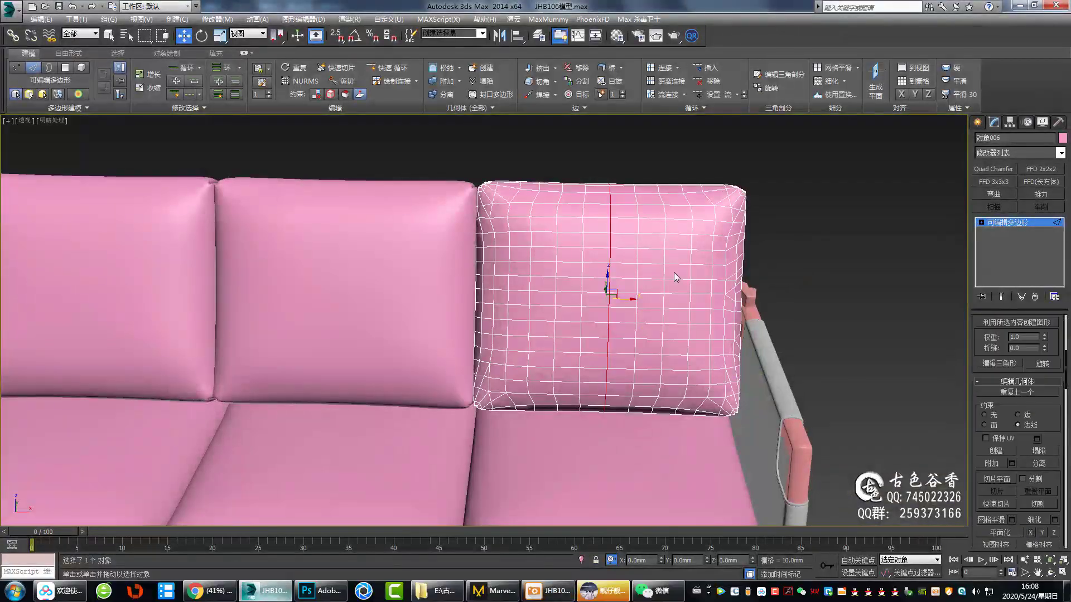
{"action": "scroll", "coordinate": [674, 272], "scroll_direction": "up", "scroll_amount": 2}
- Select the back cushion, then the armrest cushion to inspect its edge loop
{"action": "scroll", "coordinate": [673, 272], "scroll_direction": "up", "scroll_amount": 2}
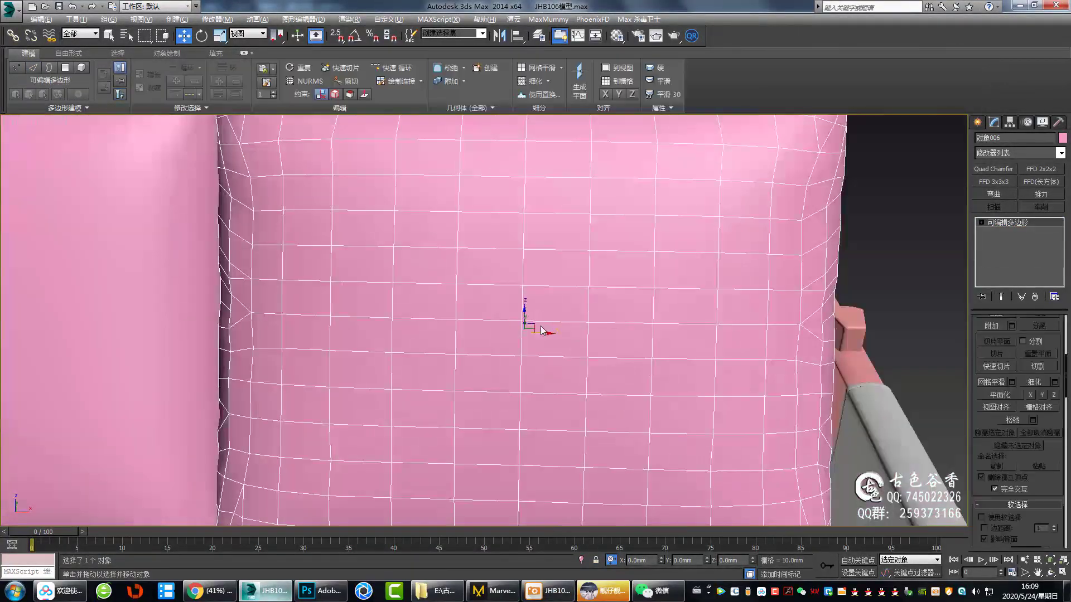
{"action": "scroll", "coordinate": [553, 339], "scroll_direction": "up", "scroll_amount": 3}
{"action": "left_click", "coordinate": [517, 324]}
{"action": "scroll", "coordinate": [514, 323], "scroll_direction": "down", "scroll_amount": 2}
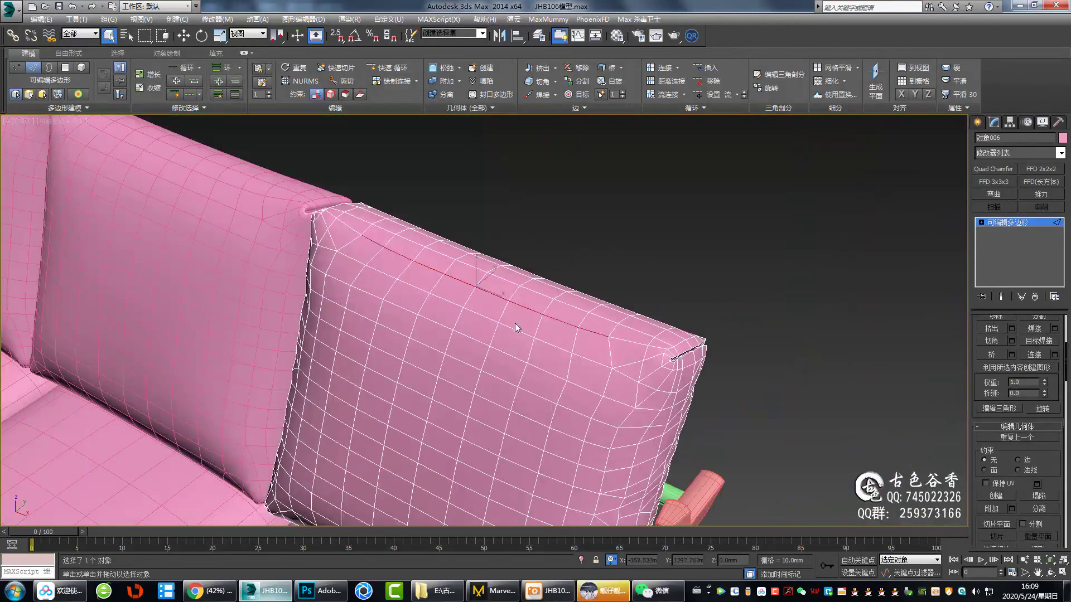
{"action": "scroll", "coordinate": [614, 309], "scroll_direction": "down", "scroll_amount": 2}
{"action": "left_click", "coordinate": [614, 309]}
{"action": "scroll", "coordinate": [549, 335], "scroll_direction": "up", "scroll_amount": 3}
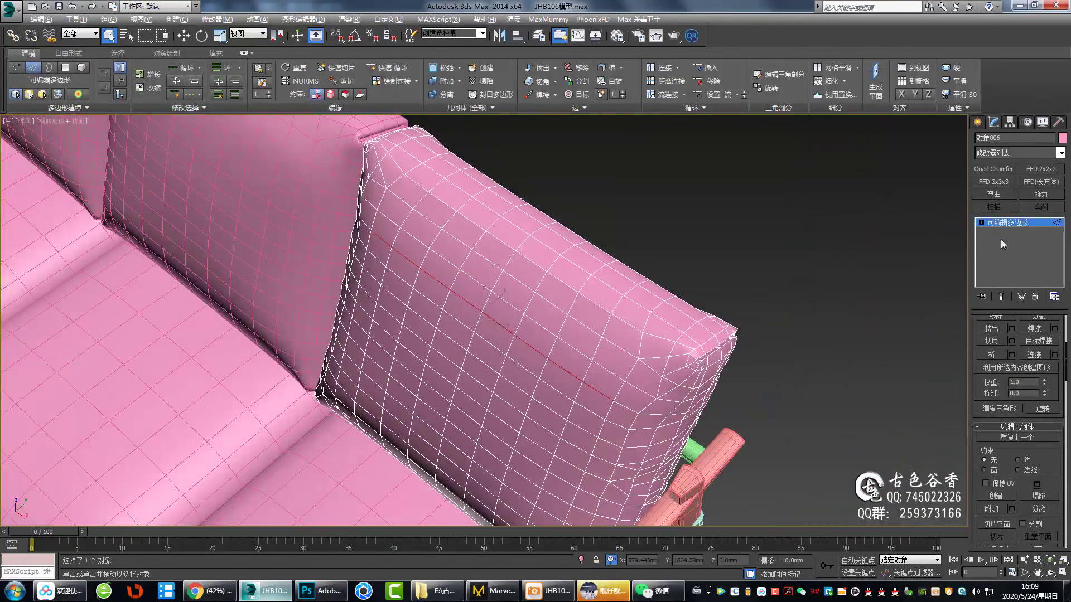
{"action": "scroll", "coordinate": [427, 353], "scroll_direction": "down", "scroll_amount": 1}
- Select the seat cushion and view it from directly above
{"action": "scroll", "coordinate": [525, 383], "scroll_direction": "up", "scroll_amount": 4}
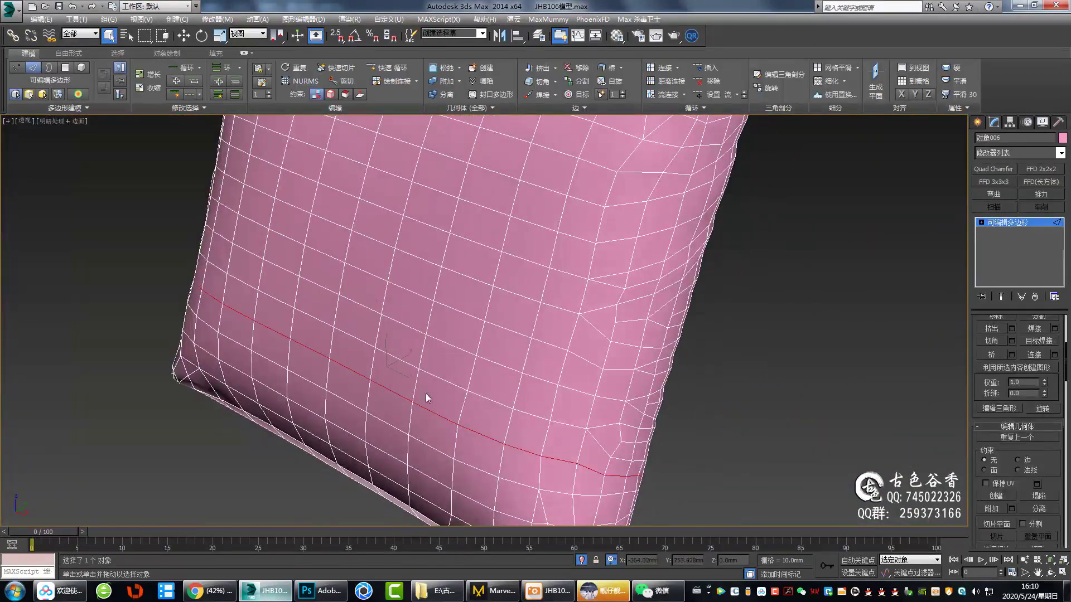
{"action": "scroll", "coordinate": [426, 393], "scroll_direction": "down", "scroll_amount": 3}
{"action": "scroll", "coordinate": [631, 338], "scroll_direction": "down", "scroll_amount": 4}
{"action": "left_click", "coordinate": [523, 307]}
{"action": "mouse_move", "coordinate": [523, 307]}
{"action": "middle_mouse_down", "text": "alt"}
{"action": "mouse_move", "coordinate": [574, 408]}
{"action": "mouse_move", "coordinate": [500, 303]}
{"action": "middle_mouse_up", "text": "alt"}
{"action": "key", "text": "w"}
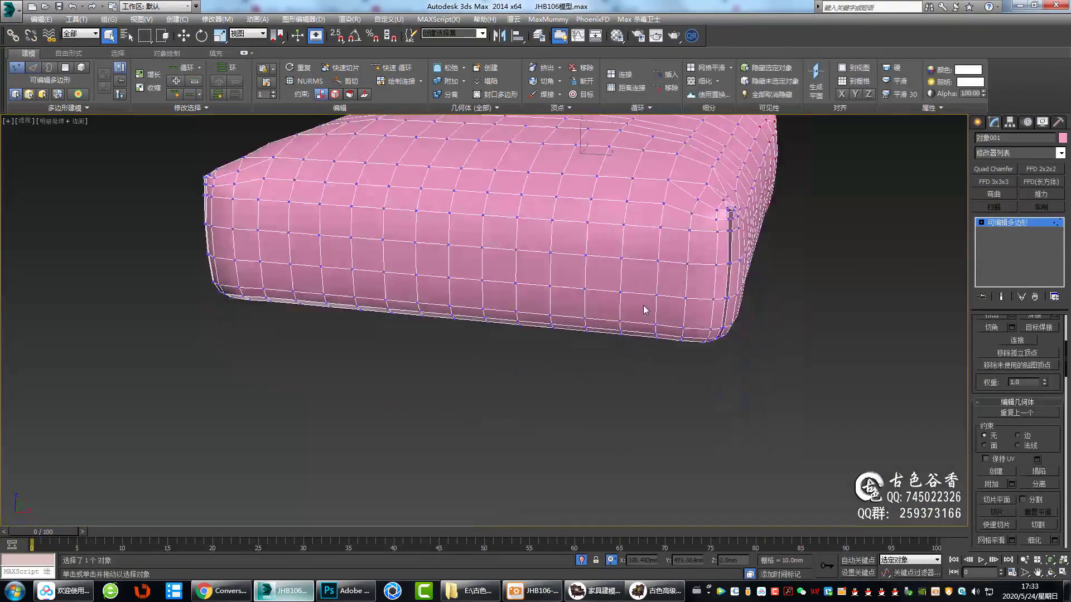
- End the edge cut and inspect the seat cushion's underside and sides
{"action": "middle_click_drag", "start_coordinate": [644, 306], "coordinate": [743, 220], "text": "alt"}
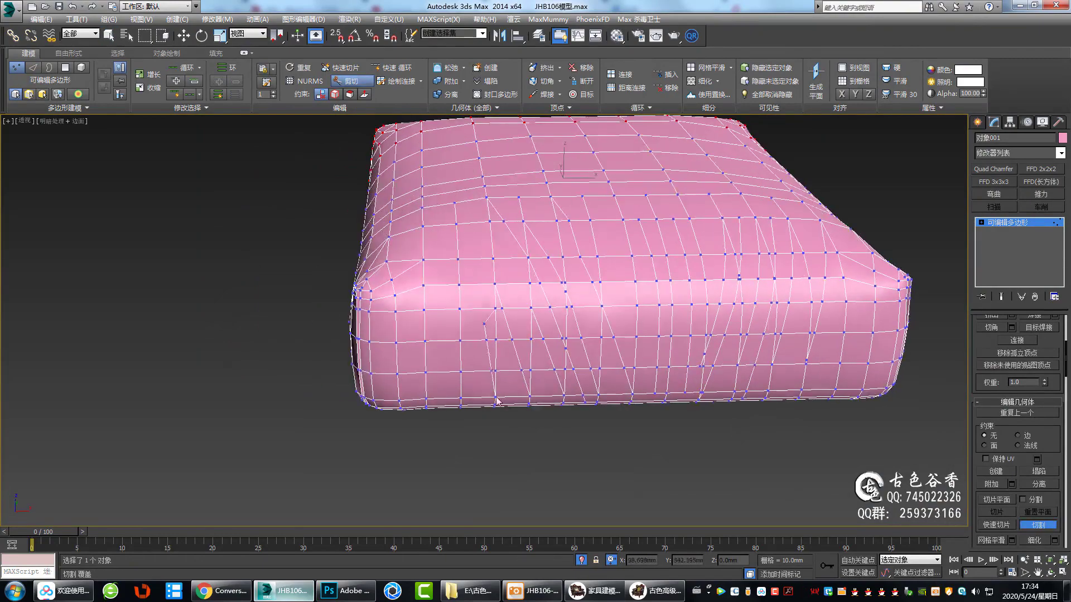
{"action": "middle_click_drag", "start_coordinate": [460, 380], "coordinate": [645, 181], "text": "alt"}
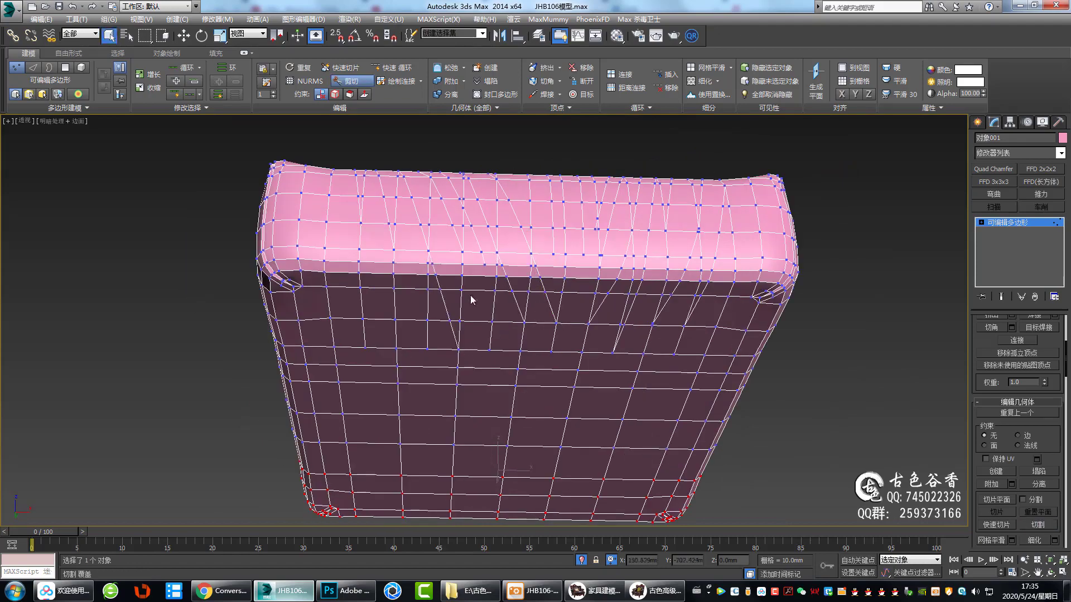
{"action": "right_click", "coordinate": [383, 360]}
{"action": "middle_click_drag", "start_coordinate": [383, 360], "coordinate": [453, 324], "text": "alt"}
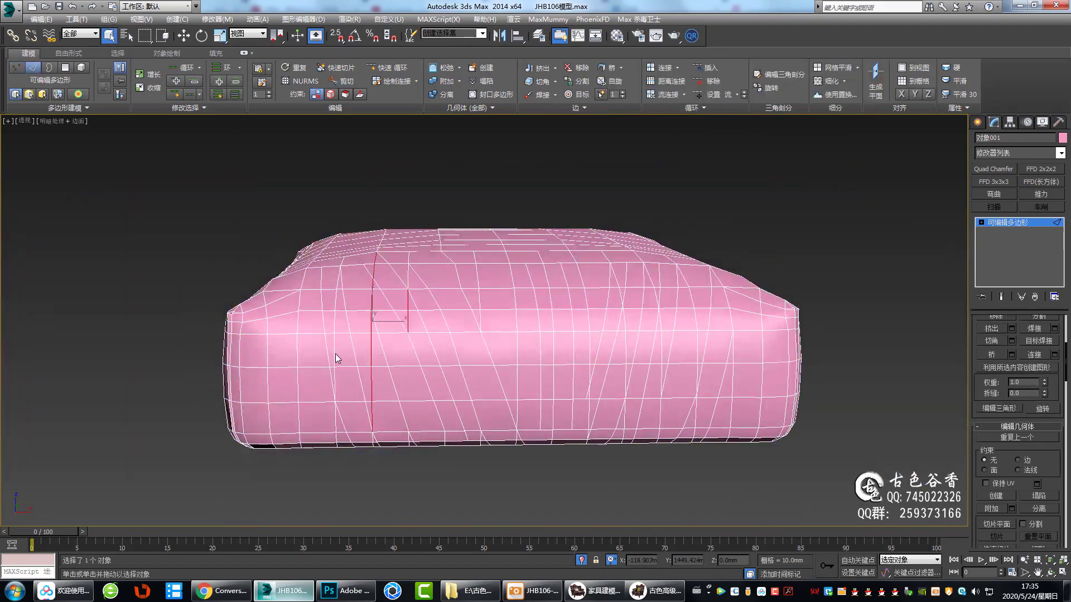
{"action": "middle_click_drag", "start_coordinate": [336, 359], "coordinate": [429, 251], "text": "alt"}
{"action": "scroll", "coordinate": [390, 296], "scroll_direction": "up", "scroll_amount": 2}
{"action": "scroll", "coordinate": [454, 249], "scroll_direction": "down", "scroll_amount": 2}
- Cut new edges into the cushion mesh, alternating vertex and edge editing
{"action": "key", "text": "1"}
{"action": "key", "text": "alt+c"}
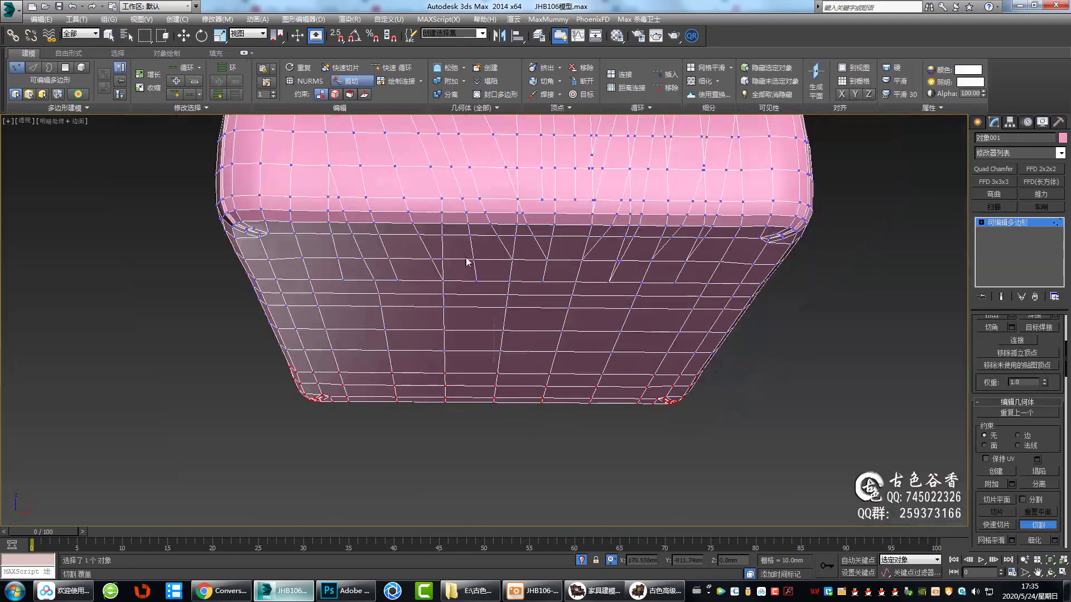
{"action": "mouse_move", "coordinate": [447, 287]}
{"action": "middle_mouse_down", "text": "alt"}
{"action": "mouse_move", "coordinate": [522, 282]}
{"action": "mouse_move", "coordinate": [382, 306]}
{"action": "mouse_move", "coordinate": [514, 274]}
{"action": "mouse_move", "coordinate": [514, 359]}
{"action": "mouse_move", "coordinate": [585, 327]}
{"action": "mouse_move", "coordinate": [581, 311]}
{"action": "mouse_move", "coordinate": [653, 323]}
{"action": "mouse_move", "coordinate": [580, 294]}
{"action": "mouse_move", "coordinate": [531, 298]}
{"action": "middle_mouse_up", "text": "alt"}
{"action": "key", "text": "2"}
{"action": "key", "text": "1"}
{"action": "key", "text": "2"}
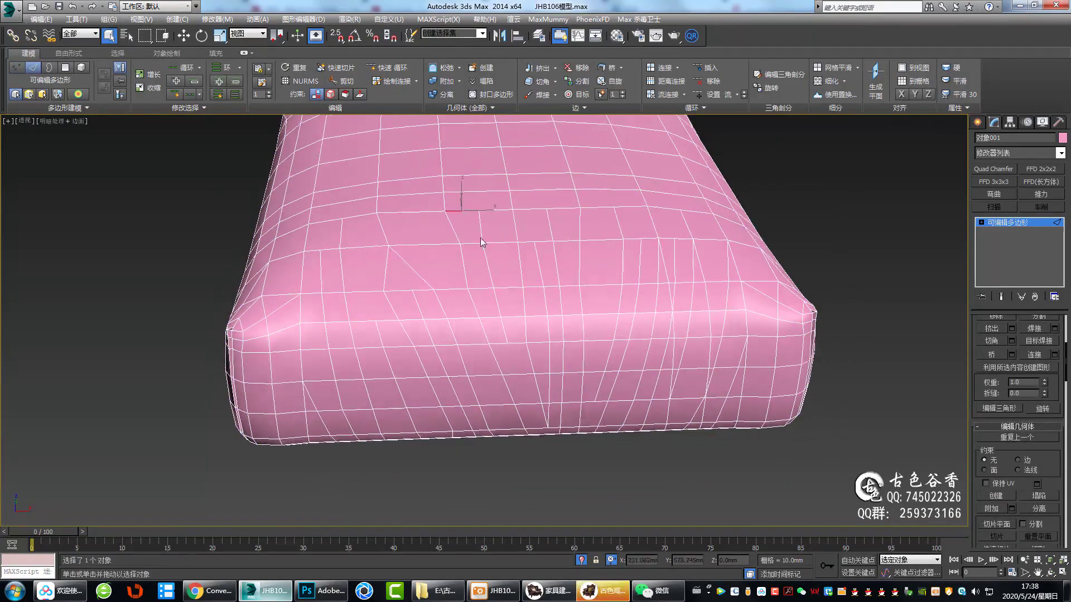
{"action": "key", "text": "1"}
- Review the cushion's top surface in vertex and edge modes
{"action": "mouse_move", "coordinate": [483, 242]}
{"action": "middle_mouse_down", "text": "alt"}
{"action": "mouse_move", "coordinate": [523, 186]}
{"action": "mouse_move", "coordinate": [669, 301]}
{"action": "mouse_move", "coordinate": [683, 323]}
{"action": "mouse_move", "coordinate": [683, 382]}
{"action": "middle_mouse_up", "text": "alt"}
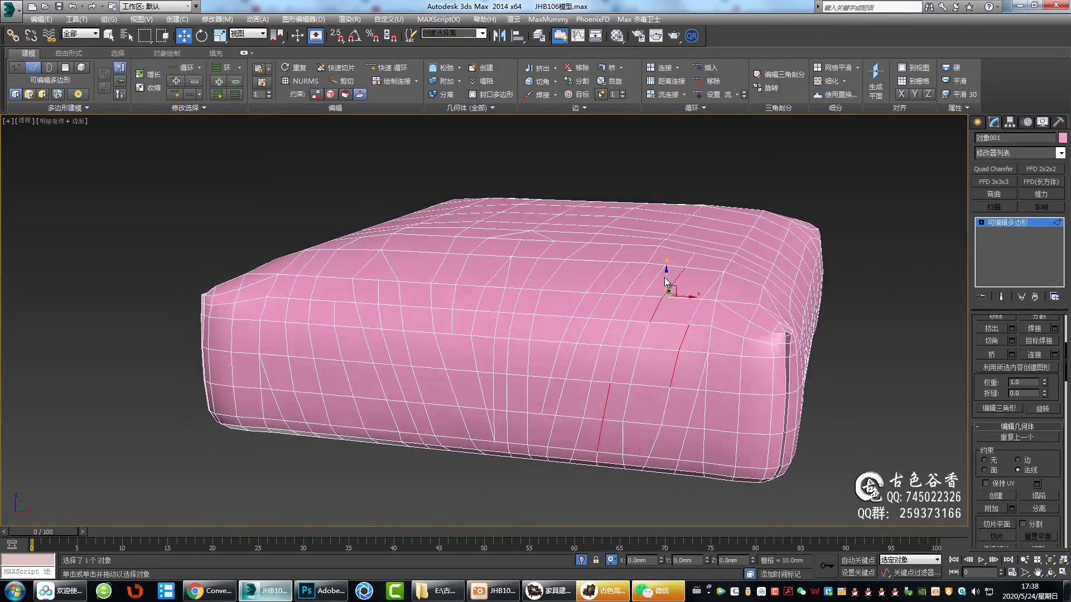
{"action": "mouse_move", "coordinate": [667, 285]}
{"action": "middle_mouse_down", "text": "alt"}
{"action": "mouse_move", "coordinate": [645, 282]}
{"action": "mouse_move", "coordinate": [581, 335]}
{"action": "middle_mouse_up", "text": "alt"}
{"action": "scroll", "coordinate": [580, 334], "scroll_direction": "down", "scroll_amount": 5}
{"action": "scroll", "coordinate": [557, 293], "scroll_direction": "up", "scroll_amount": 10}
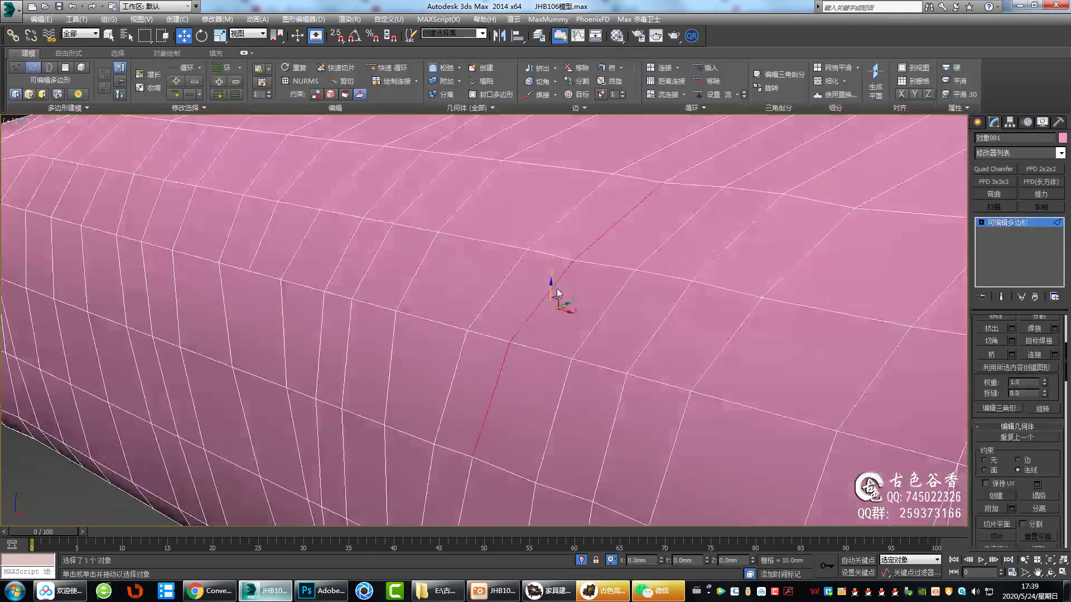
{"action": "scroll", "coordinate": [558, 293], "scroll_direction": "down", "scroll_amount": 5}
{"action": "key", "text": "1"}
{"action": "mouse_move", "coordinate": [557, 293]}
{"action": "middle_mouse_down", "text": "alt"}
{"action": "mouse_move", "coordinate": [588, 401]}
{"action": "mouse_move", "coordinate": [753, 174]}
{"action": "mouse_move", "coordinate": [712, 274]}
{"action": "mouse_move", "coordinate": [696, 239]}
{"action": "mouse_move", "coordinate": [594, 258]}
{"action": "middle_mouse_up", "text": "alt"}
{"action": "scroll", "coordinate": [588, 401], "scroll_direction": "up", "scroll_amount": 3}
{"action": "key", "text": "2"}
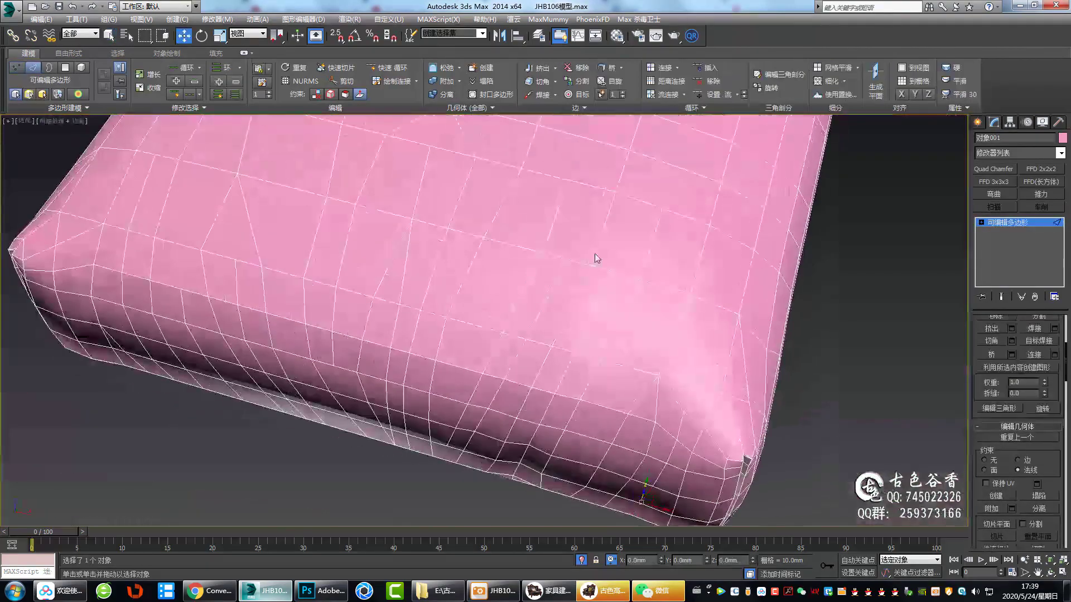
- Inspect the cushion's corner and front, then deselect it to view it shaded
{"action": "middle_click_drag", "start_coordinate": [580, 298], "coordinate": [549, 323], "text": "alt"}
{"action": "scroll", "coordinate": [643, 293], "scroll_direction": "down", "scroll_amount": 5}
{"action": "scroll", "coordinate": [644, 293], "scroll_direction": "up", "scroll_amount": 5}
{"action": "mouse_move", "coordinate": [644, 292]}
{"action": "middle_mouse_down", "text": "alt"}
{"action": "mouse_move", "coordinate": [501, 382]}
{"action": "mouse_move", "coordinate": [571, 325]}
{"action": "mouse_move", "coordinate": [602, 334]}
{"action": "middle_mouse_up", "text": "alt"}
{"action": "scroll", "coordinate": [666, 353], "scroll_direction": "down", "scroll_amount": 3}
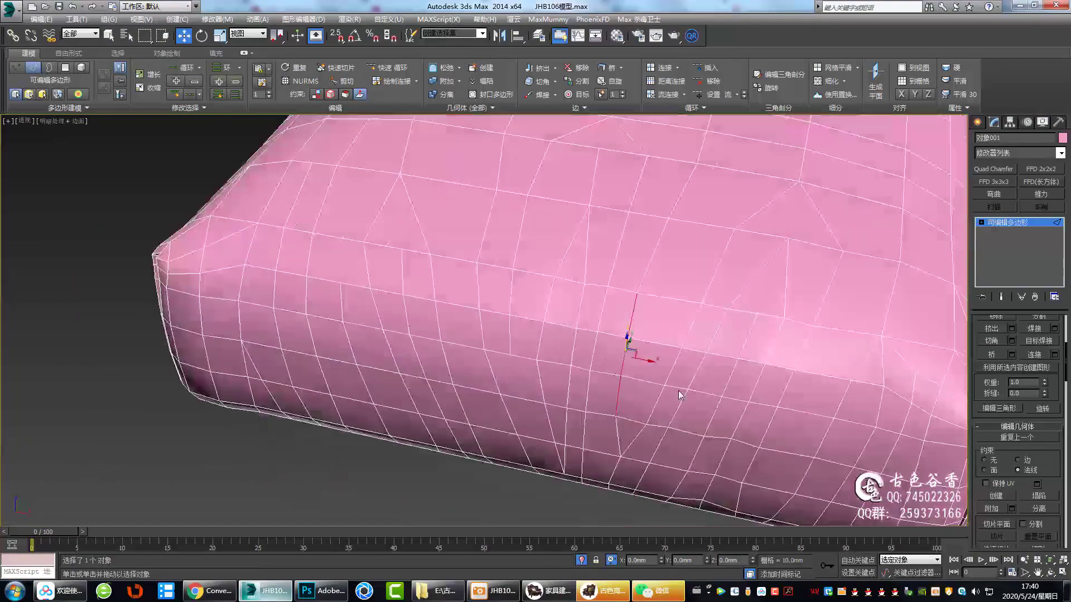
{"action": "middle_click_drag", "start_coordinate": [675, 393], "coordinate": [545, 308], "text": "alt"}
{"action": "left_click", "coordinate": [633, 367]}
{"action": "mouse_move", "coordinate": [632, 365]}
{"action": "middle_mouse_down", "text": "alt"}
{"action": "mouse_move", "coordinate": [526, 292]}
{"action": "mouse_move", "coordinate": [610, 242]}
{"action": "middle_mouse_up", "text": "alt"}
- Select and move an edge on the cushion's underside, checking it up close
{"action": "left_click", "coordinate": [514, 205]}
{"action": "key", "text": "w"}
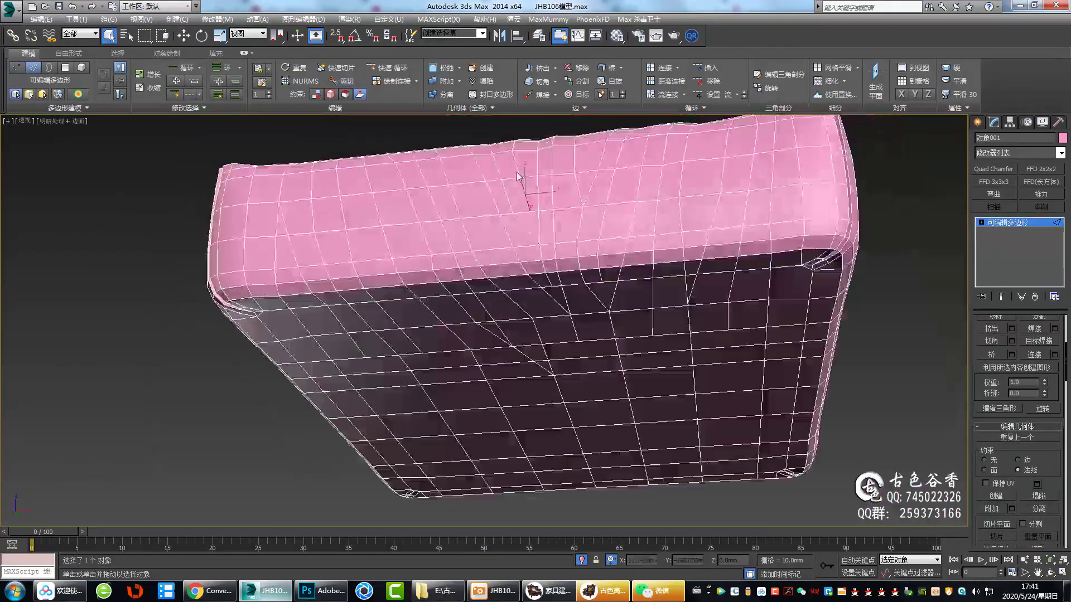
{"action": "mouse_move", "coordinate": [514, 205]}
{"action": "middle_mouse_down", "text": "alt"}
{"action": "mouse_move", "coordinate": [557, 279]}
{"action": "mouse_move", "coordinate": [411, 309]}
{"action": "mouse_move", "coordinate": [541, 287]}
{"action": "middle_mouse_up", "text": "alt"}
{"action": "scroll", "coordinate": [564, 287], "scroll_direction": "up", "scroll_amount": 5}
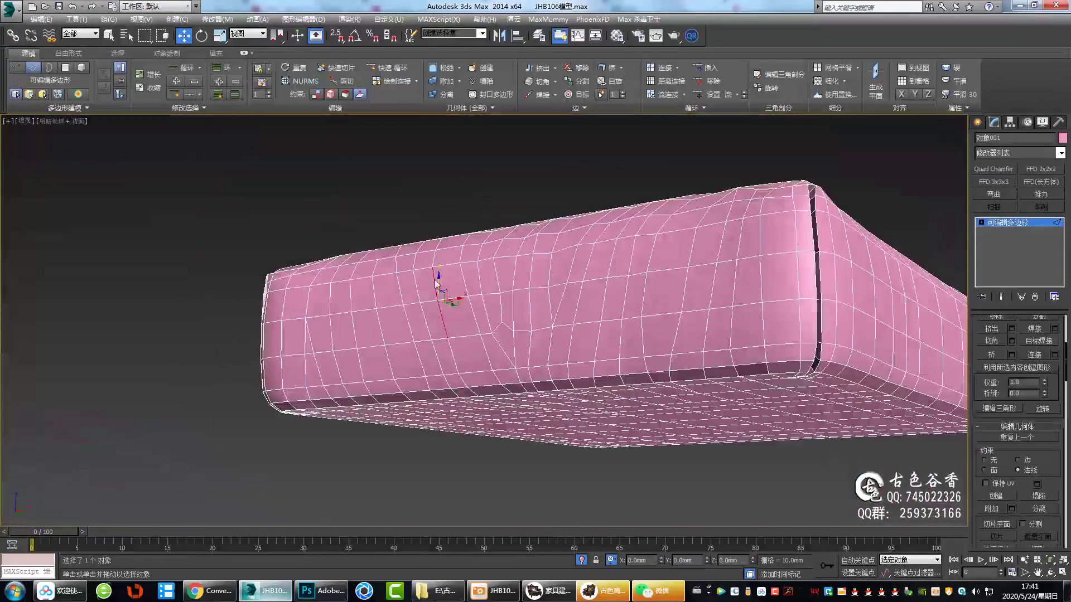
{"action": "scroll", "coordinate": [437, 285], "scroll_direction": "up", "scroll_amount": 3}
{"action": "mouse_move", "coordinate": [415, 221]}
{"action": "middle_mouse_down", "text": "alt"}
{"action": "mouse_move", "coordinate": [337, 240]}
{"action": "mouse_move", "coordinate": [472, 380]}
{"action": "mouse_move", "coordinate": [473, 284]}
{"action": "mouse_move", "coordinate": [500, 328]}
{"action": "middle_mouse_up", "text": "alt"}
{"action": "key", "text": "1"}
{"action": "scroll", "coordinate": [477, 278], "scroll_direction": "up", "scroll_amount": 2}
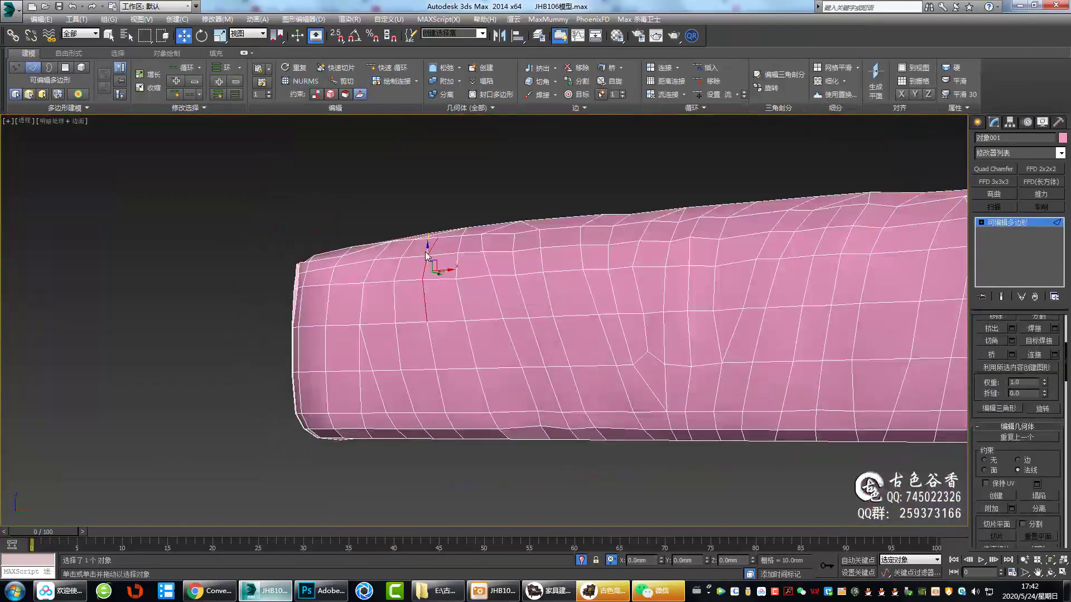
- Adjust the cushion's lower-edge vertices, then view the whole cushion and deselect it
{"action": "mouse_move", "coordinate": [426, 255]}
{"action": "middle_mouse_down", "text": "alt"}
{"action": "mouse_move", "coordinate": [437, 370]}
{"action": "mouse_move", "coordinate": [371, 371]}
{"action": "middle_mouse_up", "text": "alt"}
{"action": "scroll", "coordinate": [446, 352], "scroll_direction": "down", "scroll_amount": 5}
{"action": "key", "text": "1"}
{"action": "scroll", "coordinate": [498, 329], "scroll_direction": "up", "scroll_amount": 5}
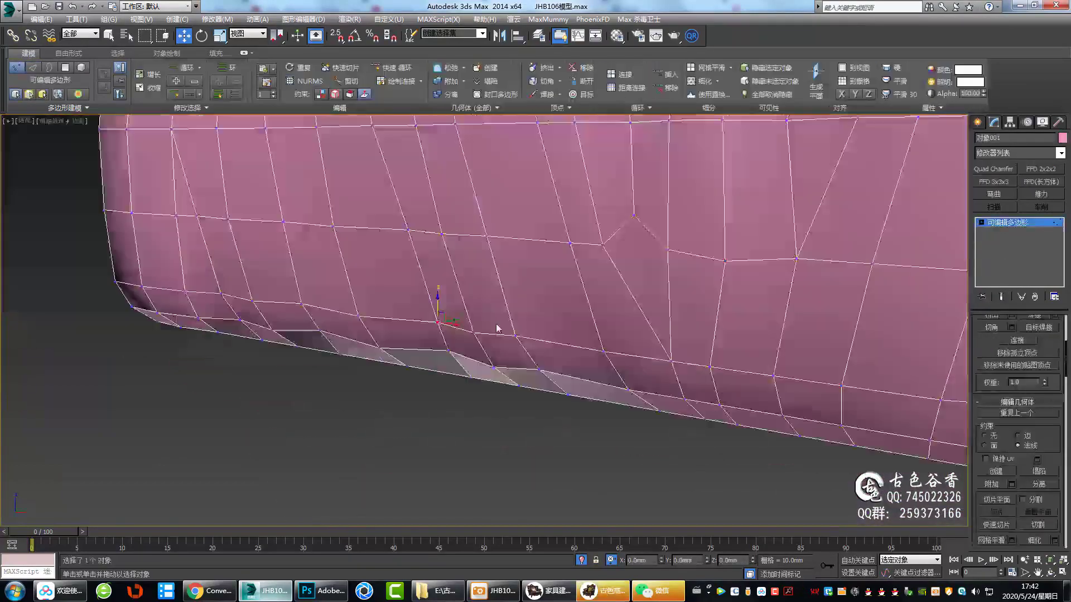
{"action": "scroll", "coordinate": [498, 328], "scroll_direction": "down", "scroll_amount": 3}
{"action": "mouse_move", "coordinate": [394, 215]}
{"action": "middle_mouse_down", "text": "alt"}
{"action": "mouse_move", "coordinate": [426, 354]}
{"action": "mouse_move", "coordinate": [432, 311]}
{"action": "middle_mouse_up", "text": "alt"}
{"action": "scroll", "coordinate": [433, 311], "scroll_direction": "down", "scroll_amount": 3}
{"action": "left_click", "coordinate": [517, 406]}
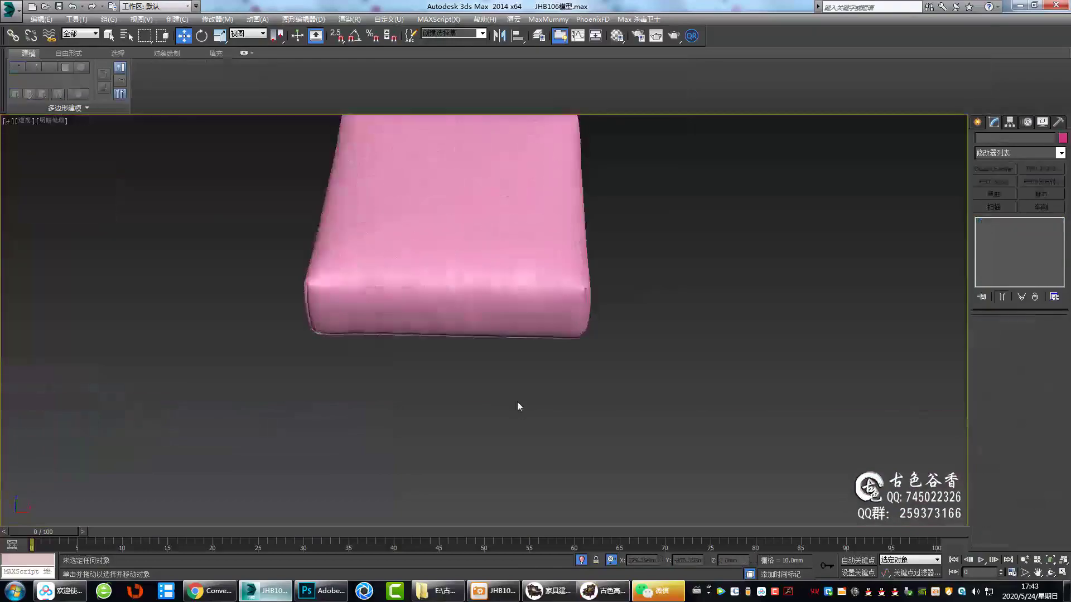
- Reselect the pink cushion and zoom in close to its edge
{"action": "left_click", "coordinate": [412, 258]}
{"action": "scroll", "coordinate": [412, 258], "scroll_direction": "up", "scroll_amount": 5}
{"action": "scroll", "coordinate": [526, 293], "scroll_direction": "down", "scroll_amount": 2}
{"action": "scroll", "coordinate": [526, 292], "scroll_direction": "down", "scroll_amount": 2}
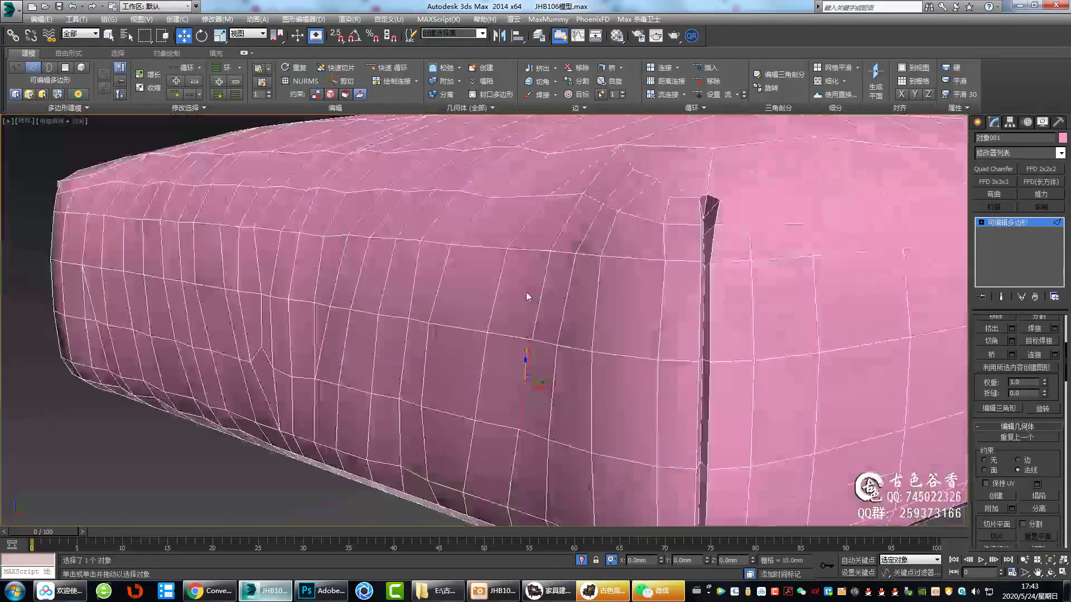
{"action": "scroll", "coordinate": [527, 292], "scroll_direction": "up", "scroll_amount": 3}
{"action": "scroll", "coordinate": [578, 331], "scroll_direction": "down", "scroll_amount": 5}
{"action": "scroll", "coordinate": [577, 332], "scroll_direction": "up", "scroll_amount": 5}
{"action": "middle_click_drag", "start_coordinate": [578, 331], "coordinate": [423, 334], "text": "alt"}
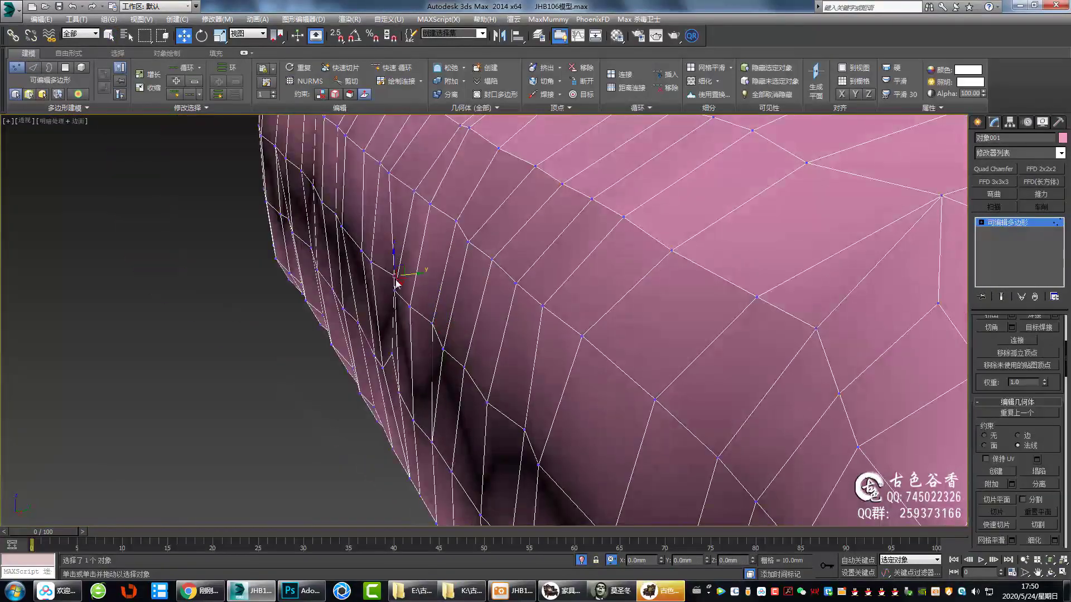
{"action": "scroll", "coordinate": [424, 334], "scroll_direction": "up", "scroll_amount": 2}
- Preview the cushion smoothed, then switch the smoothing preview off
{"action": "key", "text": "ctrl+z"}
{"action": "mouse_move", "coordinate": [406, 271]}
{"action": "middle_mouse_down", "text": "alt"}
{"action": "mouse_move", "coordinate": [587, 393]}
{"action": "mouse_move", "coordinate": [524, 295]}
{"action": "mouse_move", "coordinate": [491, 316]}
{"action": "middle_mouse_up", "text": "alt"}
{"action": "scroll", "coordinate": [587, 393], "scroll_direction": "down", "scroll_amount": 3}
{"action": "scroll", "coordinate": [524, 296], "scroll_direction": "up", "scroll_amount": 3}
{"action": "key", "text": "2"}
{"action": "key", "text": "ctrl+q"}
{"action": "key", "text": "q"}
- Inspect the unsmoothed cushion's front and corners
{"action": "scroll", "coordinate": [492, 316], "scroll_direction": "up", "scroll_amount": 2}
{"action": "middle_click_drag", "start_coordinate": [466, 240], "coordinate": [494, 332], "text": "alt"}
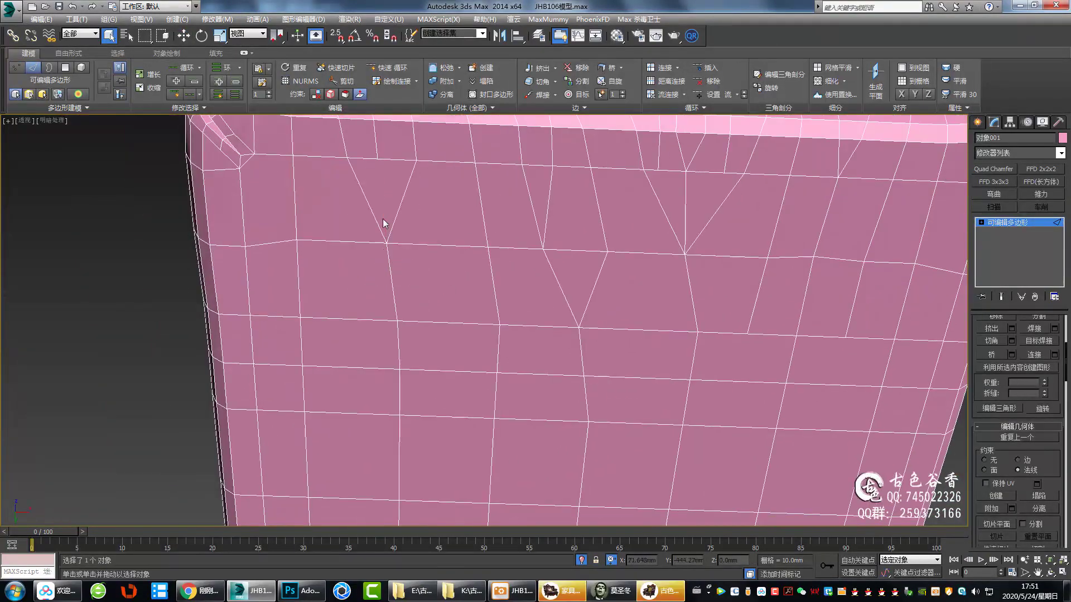
{"action": "scroll", "coordinate": [383, 219], "scroll_direction": "down", "scroll_amount": 5}
{"action": "mouse_move", "coordinate": [550, 238]}
{"action": "middle_mouse_down", "text": "alt"}
{"action": "mouse_move", "coordinate": [634, 309]}
{"action": "mouse_move", "coordinate": [425, 406]}
{"action": "middle_mouse_up", "text": "alt"}
{"action": "scroll", "coordinate": [763, 239], "scroll_direction": "up", "scroll_amount": 5}
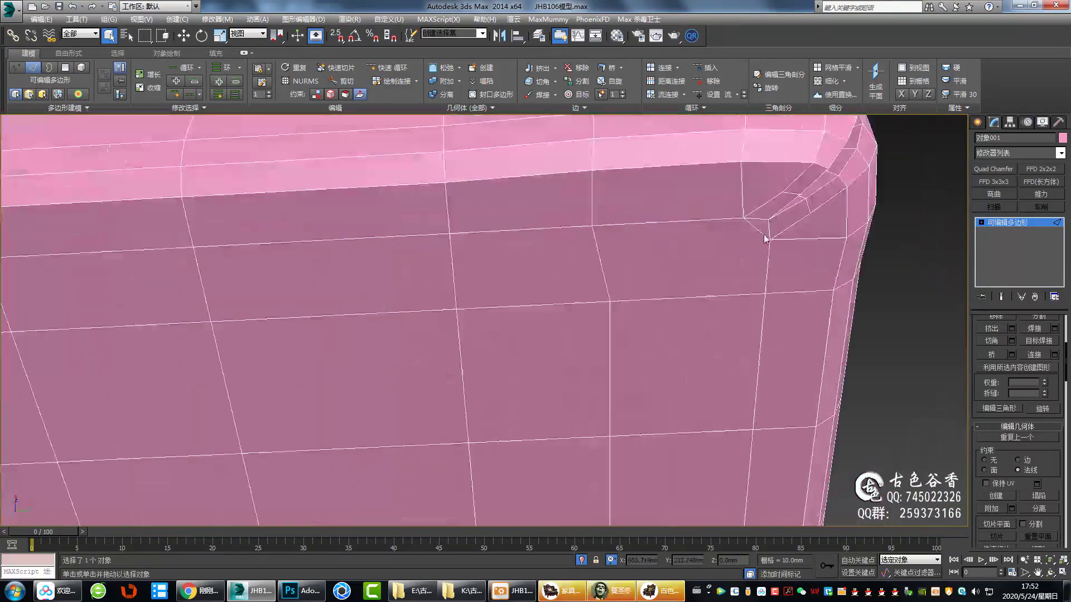
{"action": "scroll", "coordinate": [764, 239], "scroll_direction": "down", "scroll_amount": 5}
{"action": "scroll", "coordinate": [674, 239], "scroll_direction": "up", "scroll_amount": 5}
- Check the cushion's corner faces, then turn NURMS smoothing back on
{"action": "key", "text": "4"}
{"action": "mouse_move", "coordinate": [432, 304]}
{"action": "middle_mouse_down", "text": "alt"}
{"action": "mouse_move", "coordinate": [550, 332]}
{"action": "mouse_move", "coordinate": [633, 378]}
{"action": "middle_mouse_up", "text": "alt"}
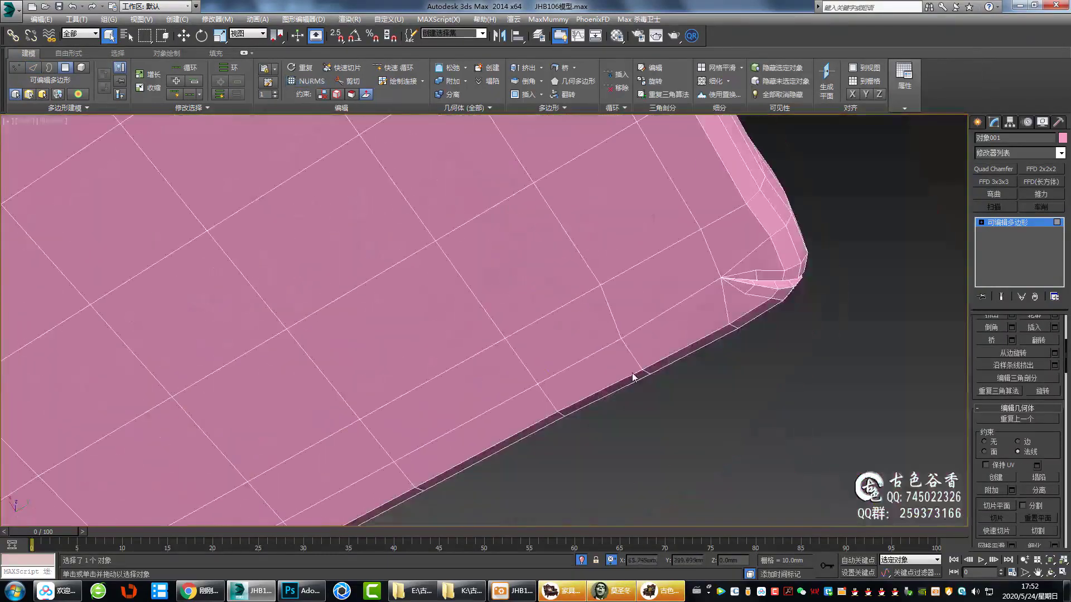
{"action": "scroll", "coordinate": [633, 378], "scroll_direction": "down", "scroll_amount": 3}
{"action": "key", "text": "4"}
{"action": "key", "text": "ctrl+q"}
{"action": "scroll", "coordinate": [521, 344], "scroll_direction": "down", "scroll_amount": 4}
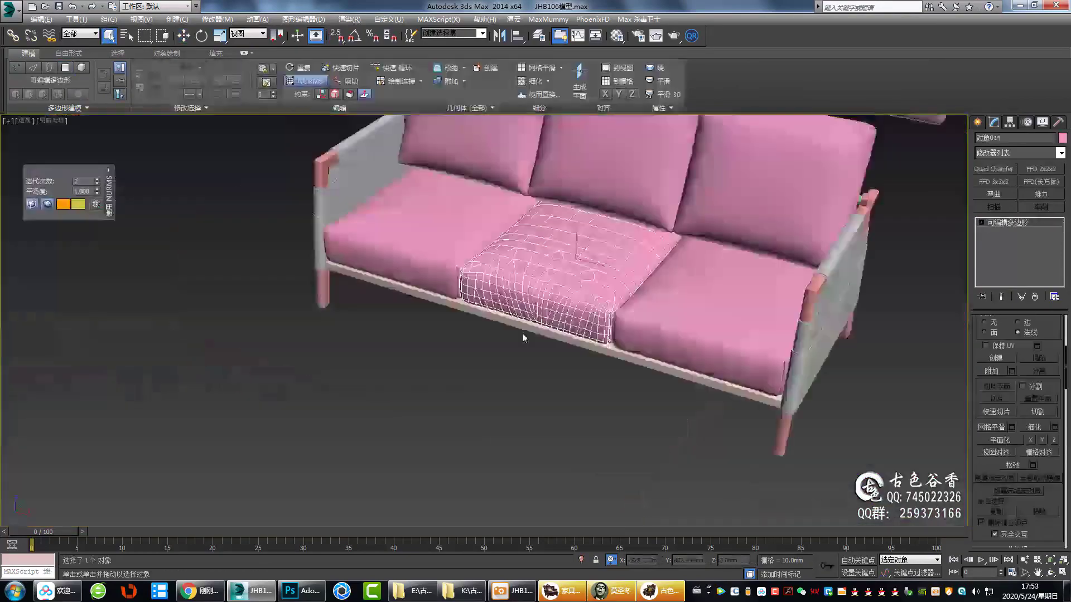
- Orbit and zoom around the smoothed cushions to review them
{"action": "middle_click_drag", "start_coordinate": [523, 336], "coordinate": [593, 353], "text": "alt"}
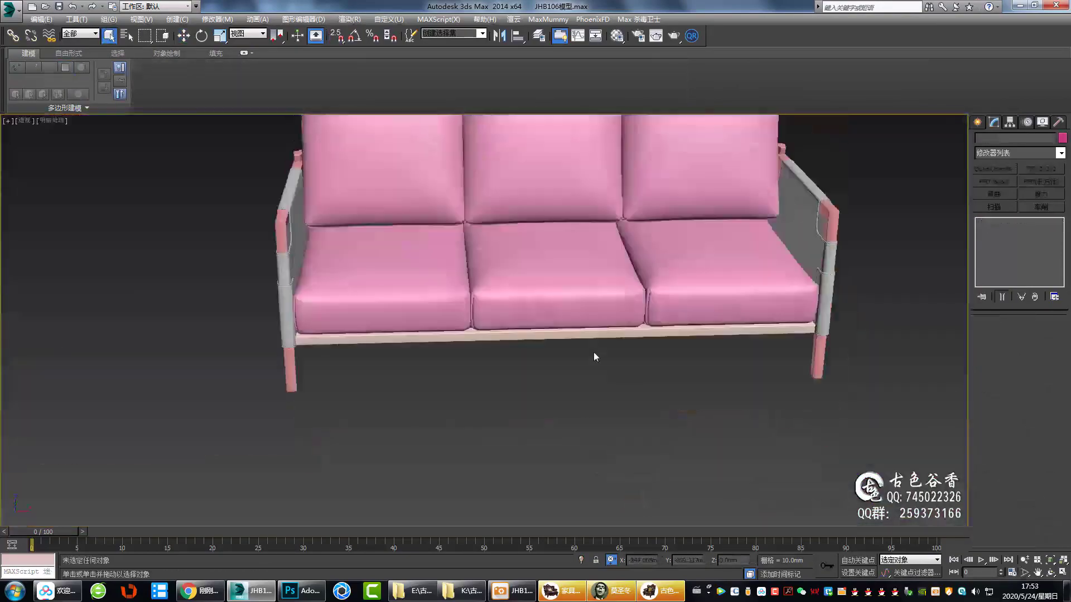
{"action": "scroll", "coordinate": [593, 352], "scroll_direction": "up", "scroll_amount": 4}
{"action": "middle_click_drag", "start_coordinate": [514, 297], "coordinate": [453, 267], "text": "alt"}
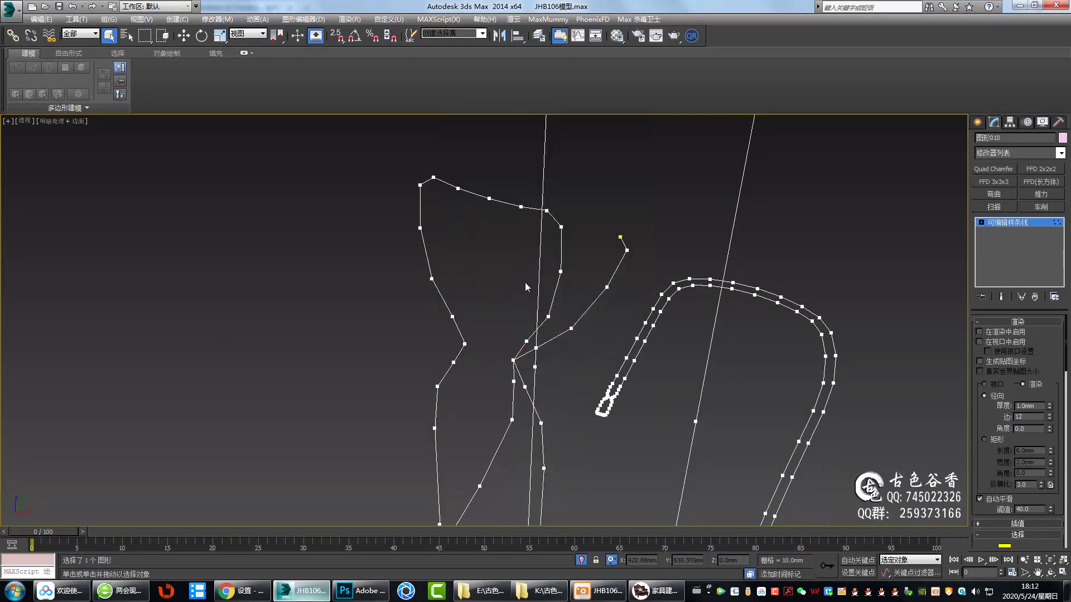
- Review the strap splines beside the rail and bring up the sofa reference photo
{"action": "mouse_move", "coordinate": [562, 241]}
{"action": "middle_mouse_down", "text": "alt"}
{"action": "mouse_move", "coordinate": [557, 389]}
{"action": "mouse_move", "coordinate": [399, 373]}
{"action": "middle_mouse_up", "text": "alt"}
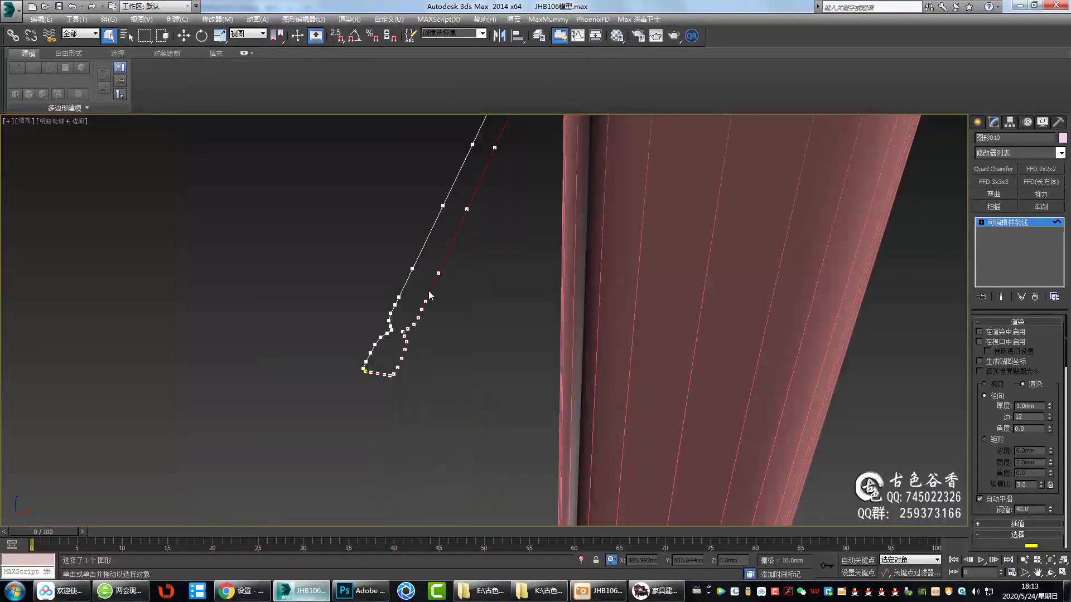
{"action": "mouse_move", "coordinate": [430, 294]}
{"action": "middle_mouse_down", "text": "alt"}
{"action": "mouse_move", "coordinate": [616, 159]}
{"action": "mouse_move", "coordinate": [566, 286]}
{"action": "middle_mouse_up", "text": "alt"}
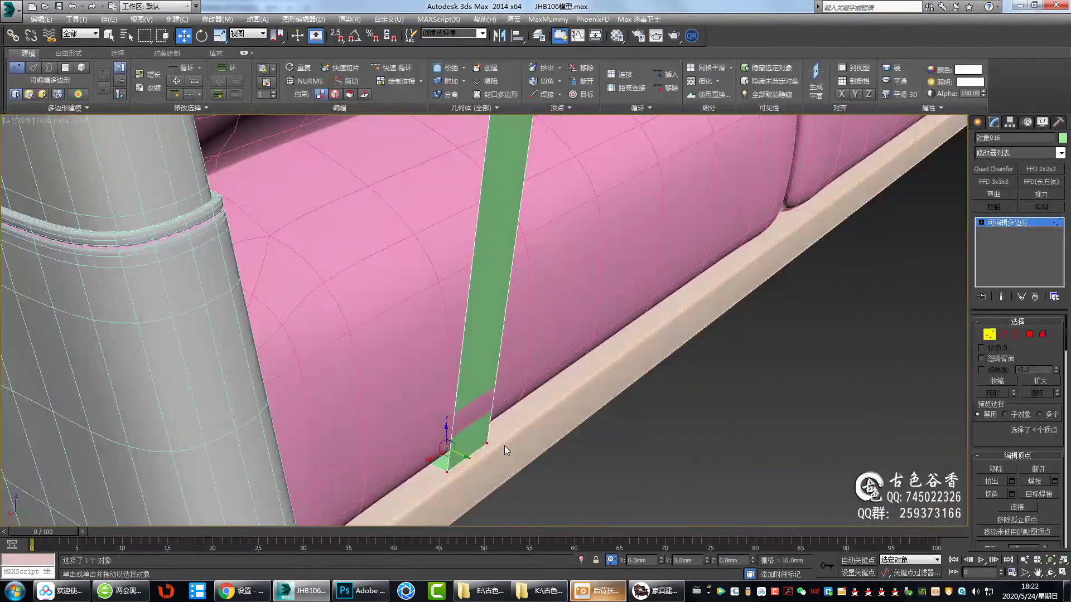
{"action": "left_click", "coordinate": [597, 587]}
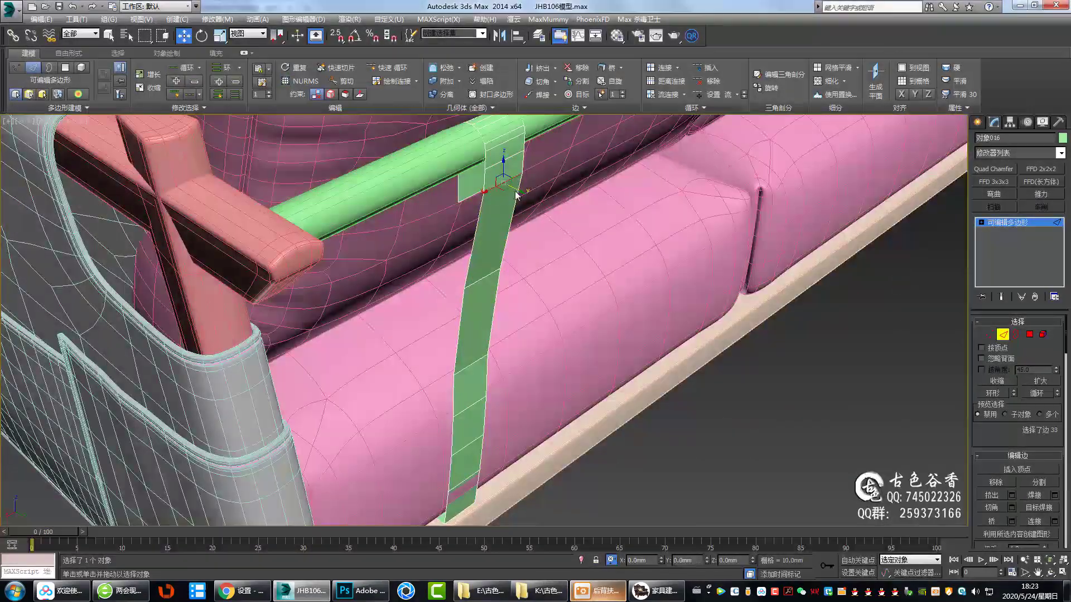
- Zoom in on the green strap and isolate it on its own
{"action": "scroll", "coordinate": [512, 318], "scroll_direction": "up", "scroll_amount": 3}
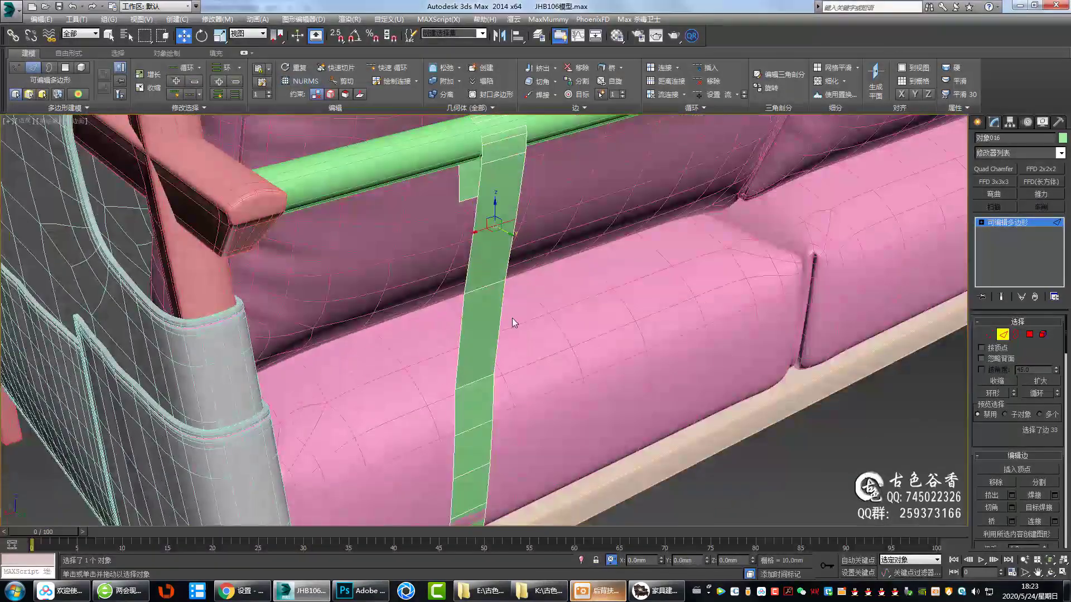
{"action": "scroll", "coordinate": [481, 279], "scroll_direction": "up", "scroll_amount": 3}
{"action": "middle_click_drag", "start_coordinate": [481, 280], "coordinate": [490, 365], "text": "alt"}
{"action": "key", "text": "alt+q"}
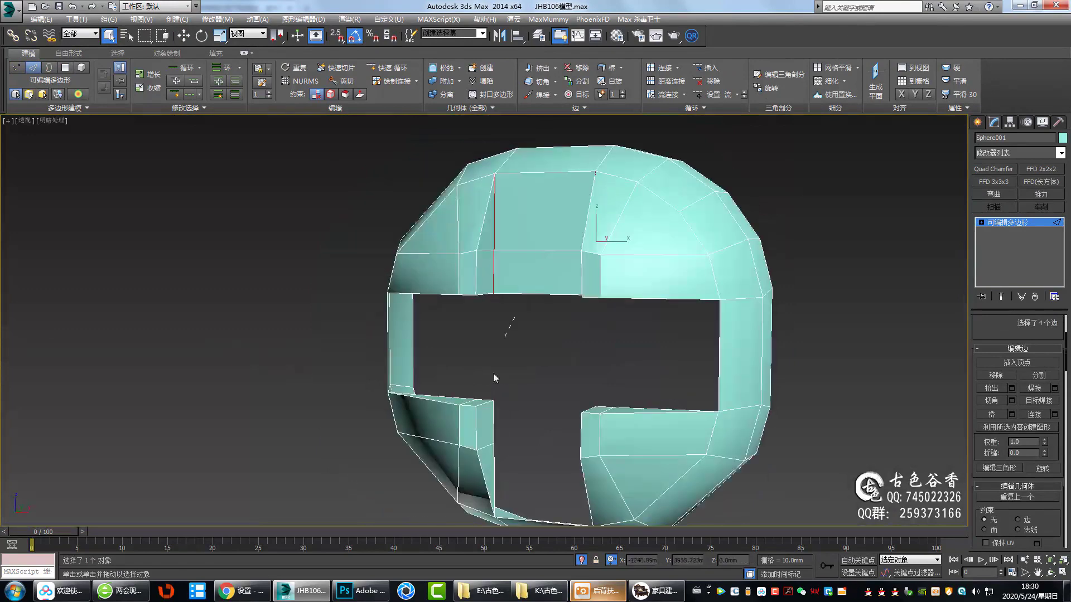
- Examine the sphere mesh closely in vertex editing mode
{"action": "middle_click_drag", "start_coordinate": [493, 378], "coordinate": [493, 471], "text": "alt"}
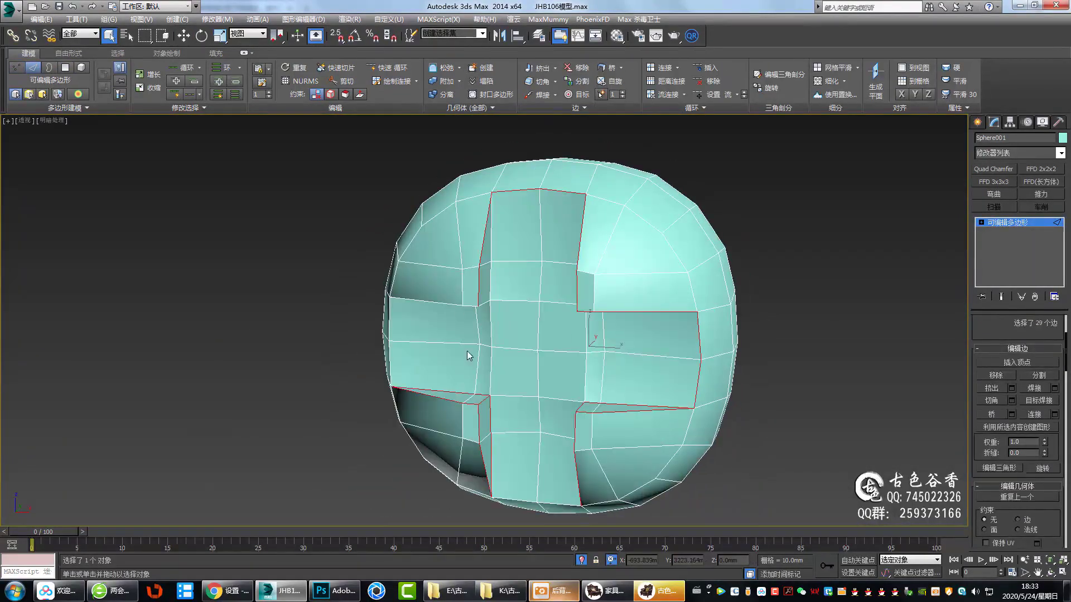
{"action": "mouse_move", "coordinate": [467, 350]}
{"action": "middle_mouse_down", "text": "alt"}
{"action": "mouse_move", "coordinate": [554, 460]}
{"action": "mouse_move", "coordinate": [596, 311]}
{"action": "middle_mouse_up", "text": "alt"}
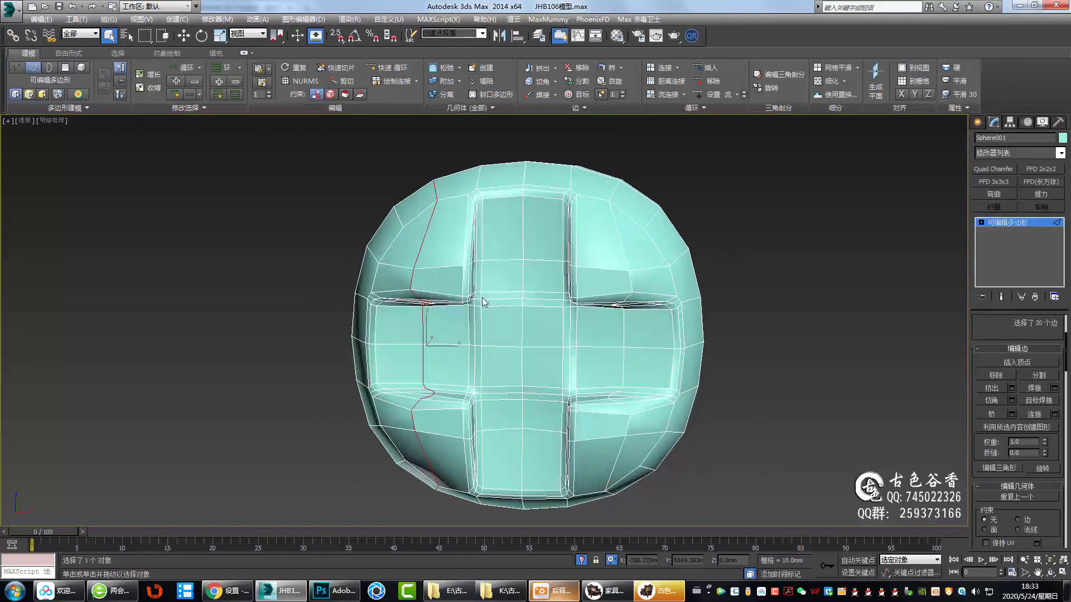
{"action": "key", "text": "1"}
{"action": "scroll", "coordinate": [586, 323], "scroll_direction": "up", "scroll_amount": 5}
{"action": "mouse_move", "coordinate": [586, 322]}
{"action": "middle_mouse_down", "text": "alt"}
{"action": "mouse_move", "coordinate": [554, 283]}
{"action": "mouse_move", "coordinate": [577, 280]}
{"action": "middle_mouse_up", "text": "alt"}
{"action": "scroll", "coordinate": [553, 282], "scroll_direction": "down", "scroll_amount": 5}
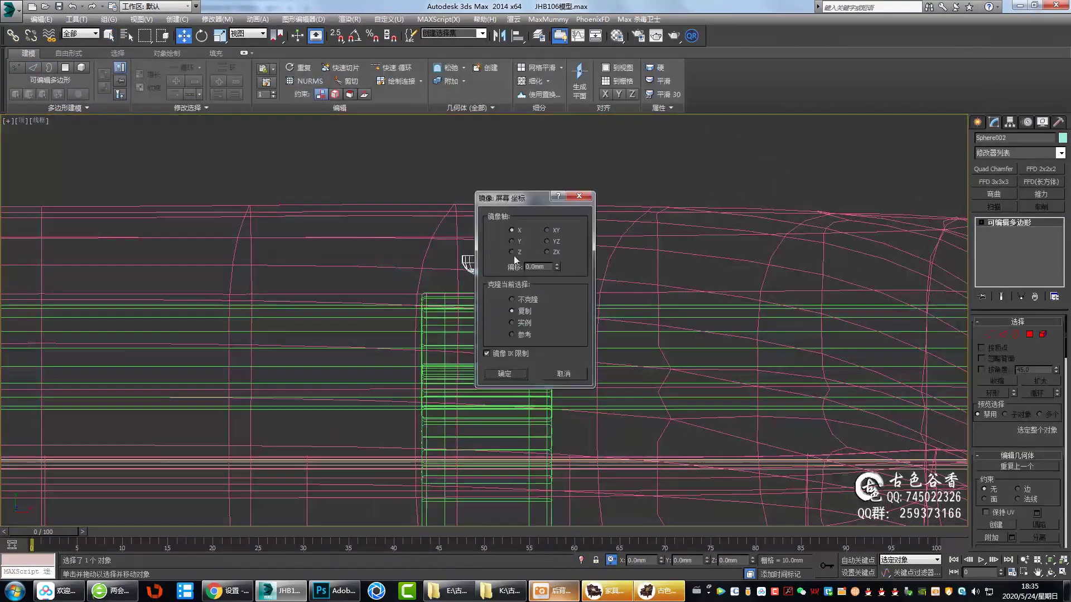
- Confirm the mirrored copy of the sphere button
{"action": "left_click", "coordinate": [504, 374]}
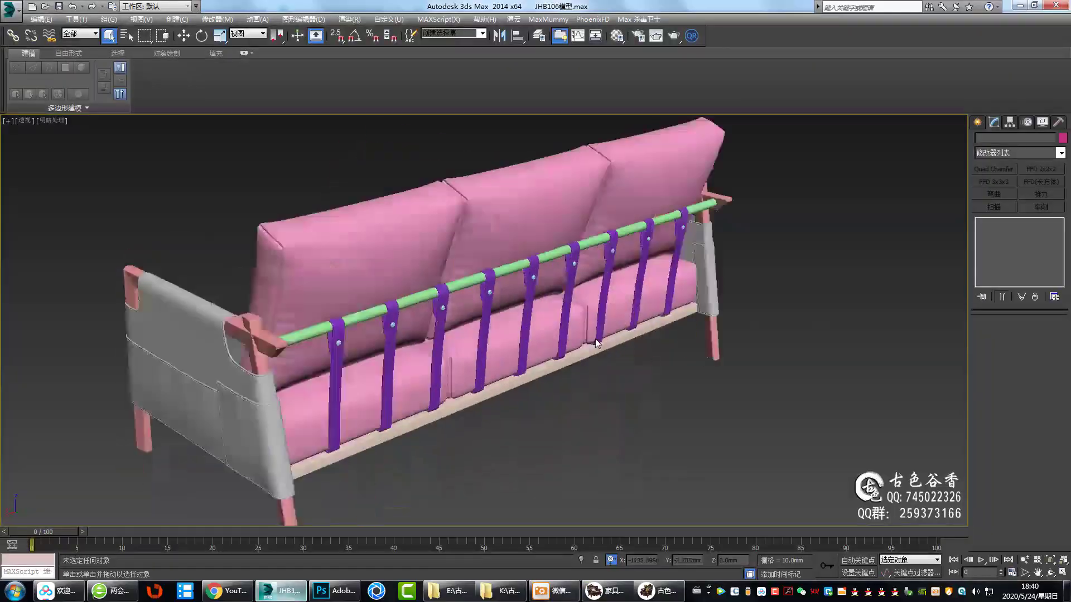
- Link the button stud to the rightmost purple strap on the sofa's back
{"action": "middle_click_drag", "start_coordinate": [594, 339], "coordinate": [580, 348], "text": "alt"}
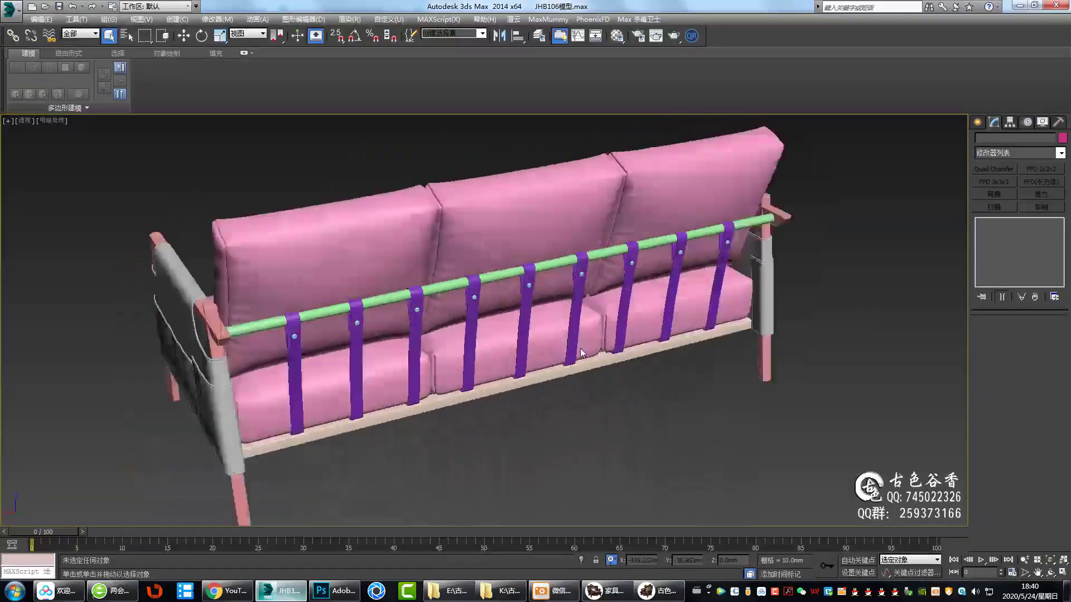
{"action": "scroll", "coordinate": [580, 348], "scroll_direction": "up", "scroll_amount": 5}
{"action": "left_click", "coordinate": [719, 312]}
{"action": "scroll", "coordinate": [681, 296], "scroll_direction": "up", "scroll_amount": 3}
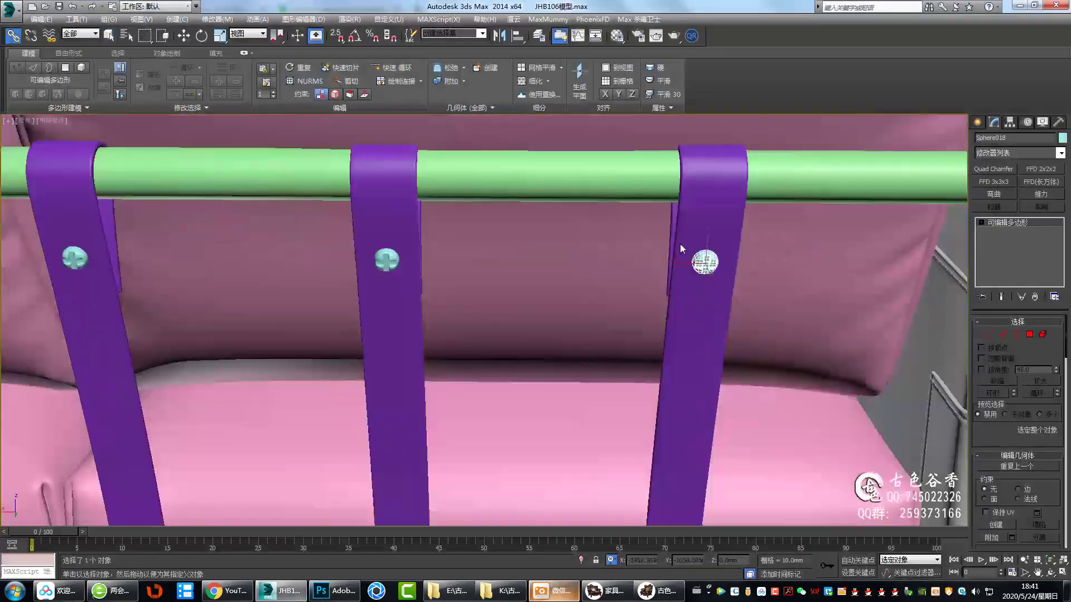
{"action": "middle_click_drag", "start_coordinate": [680, 243], "coordinate": [247, 302]}
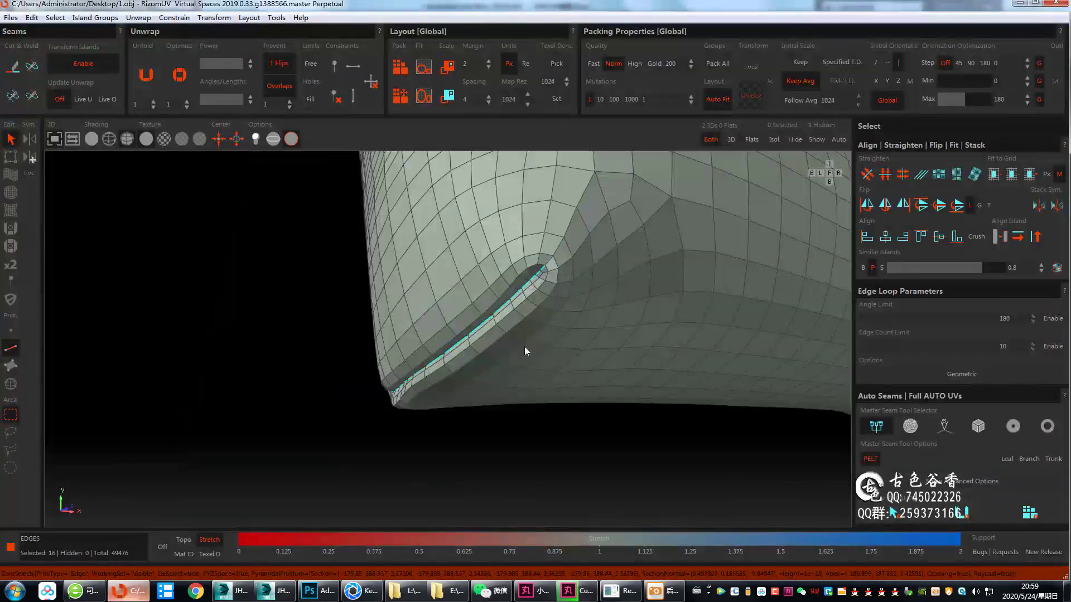
- Cut a seam along the selected cushion edges and rotate to check it
{"action": "key", "text": "c"}
{"action": "middle_click_drag", "start_coordinate": [524, 350], "coordinate": [567, 390]}
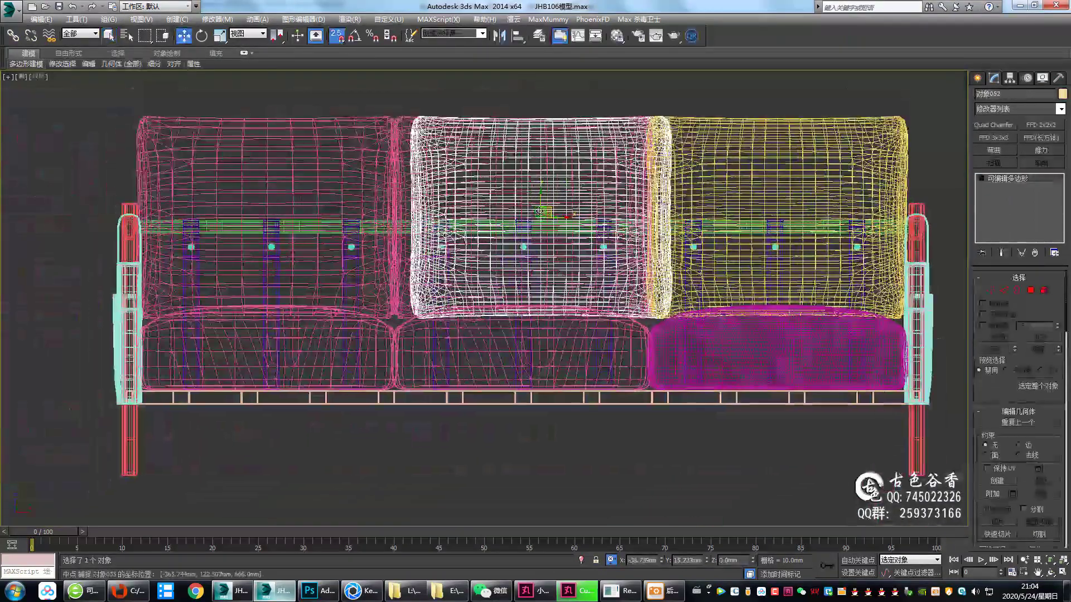
- Zoom in on the next sofa piece to be unwrapped
{"action": "scroll", "coordinate": [471, 286], "scroll_direction": "up", "scroll_amount": 3}
{"action": "scroll", "coordinate": [471, 286], "scroll_direction": "up", "scroll_amount": 3}
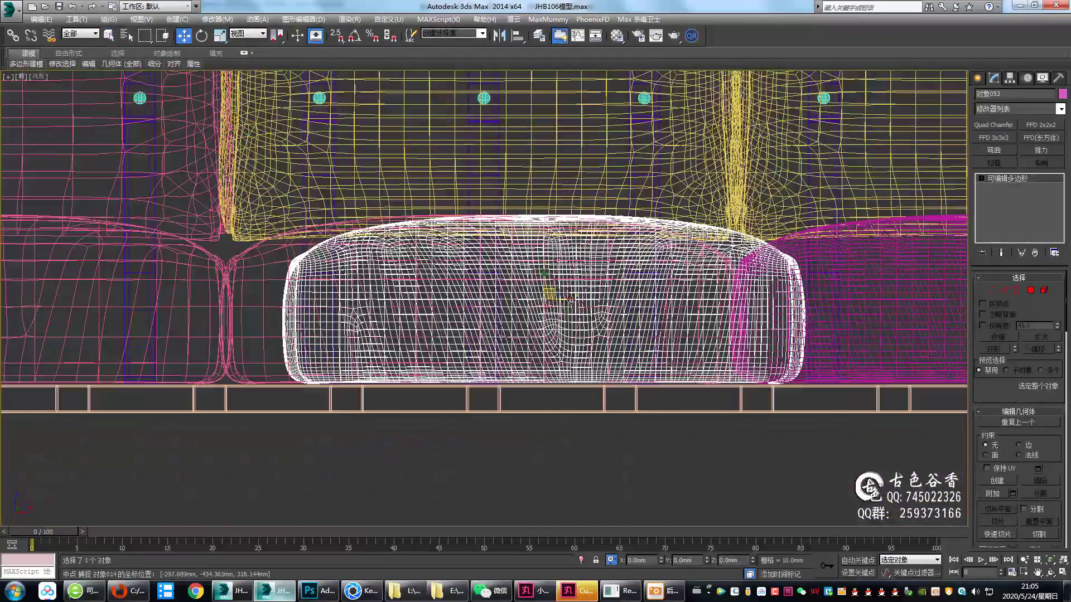
{"action": "scroll", "coordinate": [471, 287], "scroll_direction": "up", "scroll_amount": 3}
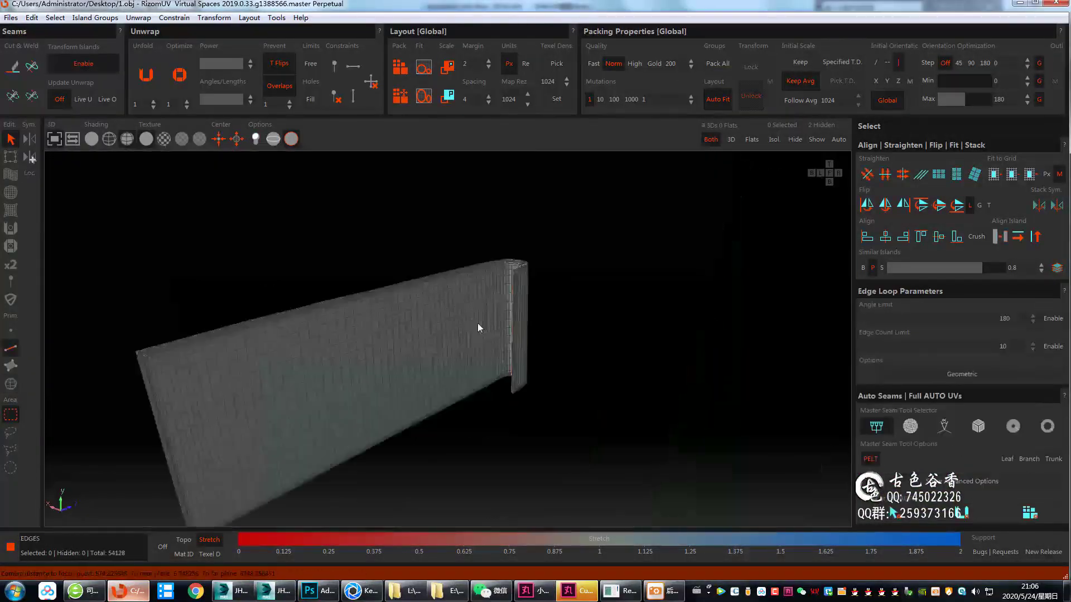
- Cut seams along the panel's side edges and its top rim edge loop
{"action": "middle_click_drag", "start_coordinate": [431, 318], "coordinate": [420, 311]}
{"action": "key", "text": "c"}
{"action": "double_click", "coordinate": [429, 241]}
{"action": "middle_click_drag", "start_coordinate": [429, 241], "coordinate": [471, 258]}
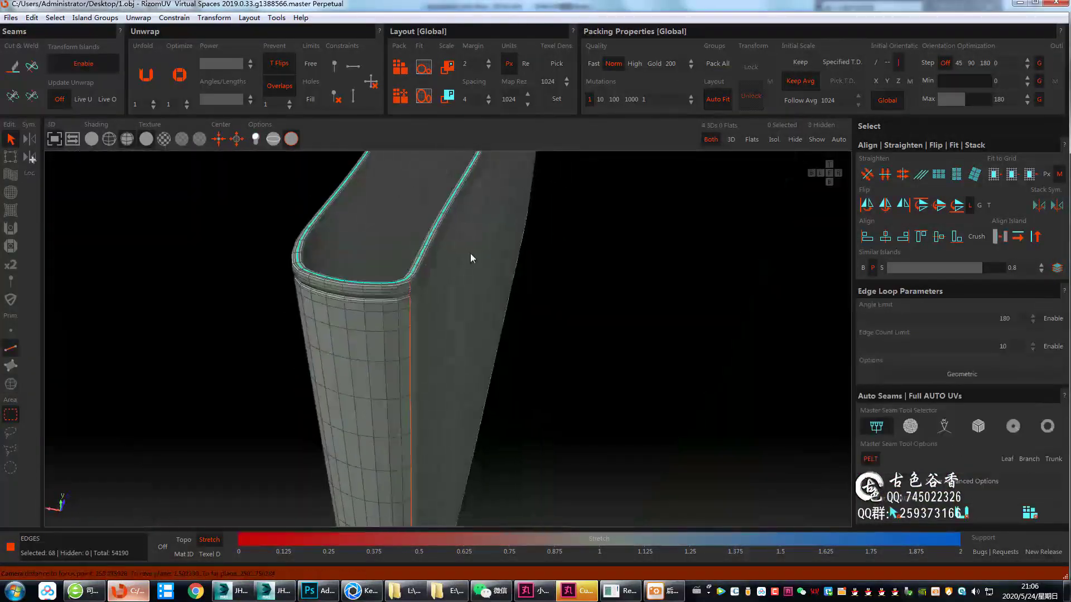
{"action": "mouse_move", "coordinate": [549, 331]}
{"action": "middle_mouse_down"}
{"action": "mouse_move", "coordinate": [501, 274]}
{"action": "mouse_move", "coordinate": [577, 385]}
{"action": "mouse_move", "coordinate": [550, 351]}
{"action": "mouse_move", "coordinate": [581, 335]}
{"action": "mouse_move", "coordinate": [497, 309]}
{"action": "mouse_move", "coordinate": [443, 400]}
{"action": "middle_mouse_up"}
{"action": "double_click", "coordinate": [550, 351]}
{"action": "key", "text": "c"}
{"action": "mouse_move", "coordinate": [457, 357]}
{"action": "middle_mouse_down"}
{"action": "mouse_move", "coordinate": [507, 394]}
{"action": "mouse_move", "coordinate": [377, 263]}
{"action": "mouse_move", "coordinate": [611, 363]}
{"action": "middle_mouse_up"}
- Unwrap the panel into six UV islands and optimize the lower-left and upper-right islands
{"action": "key", "text": "u"}
{"action": "scroll", "coordinate": [520, 363], "scroll_direction": "up", "scroll_amount": 5}
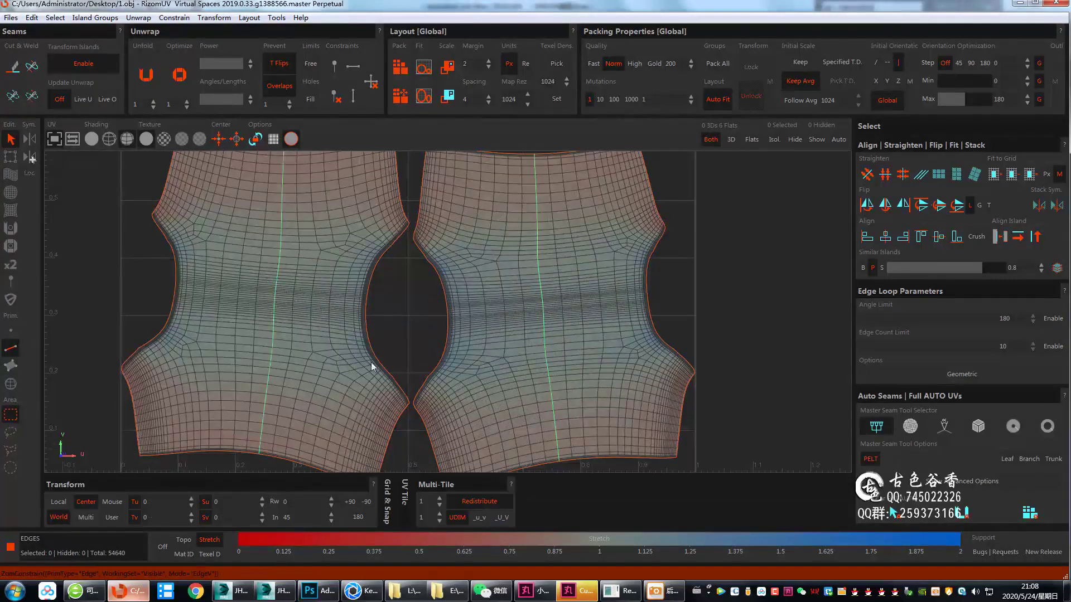
{"action": "scroll", "coordinate": [373, 366], "scroll_direction": "down", "scroll_amount": 5}
{"action": "key", "text": "F4"}
{"action": "left_click", "coordinate": [476, 333]}
{"action": "left_click", "coordinate": [363, 353]}
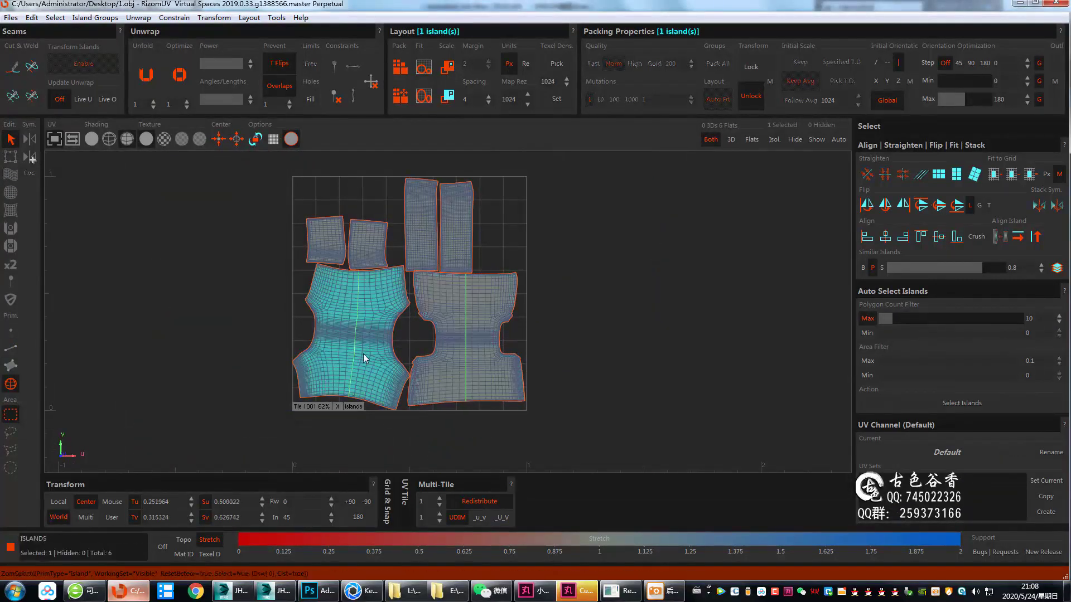
{"action": "key", "text": "o"}
{"action": "left_click", "coordinate": [461, 226]}
{"action": "key", "text": "o"}
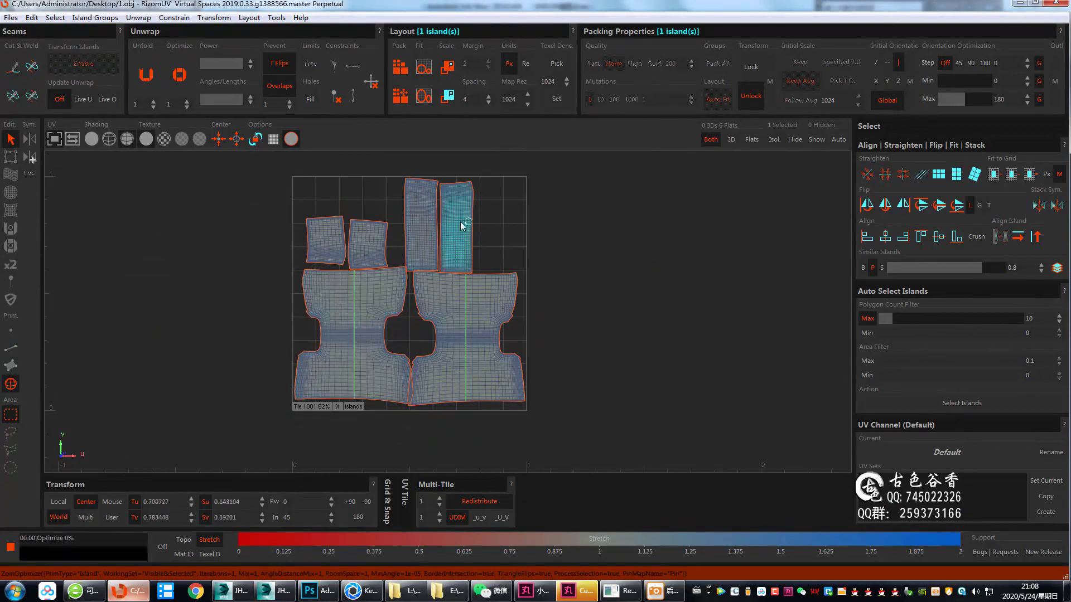
{"action": "left_click", "coordinate": [466, 162]}
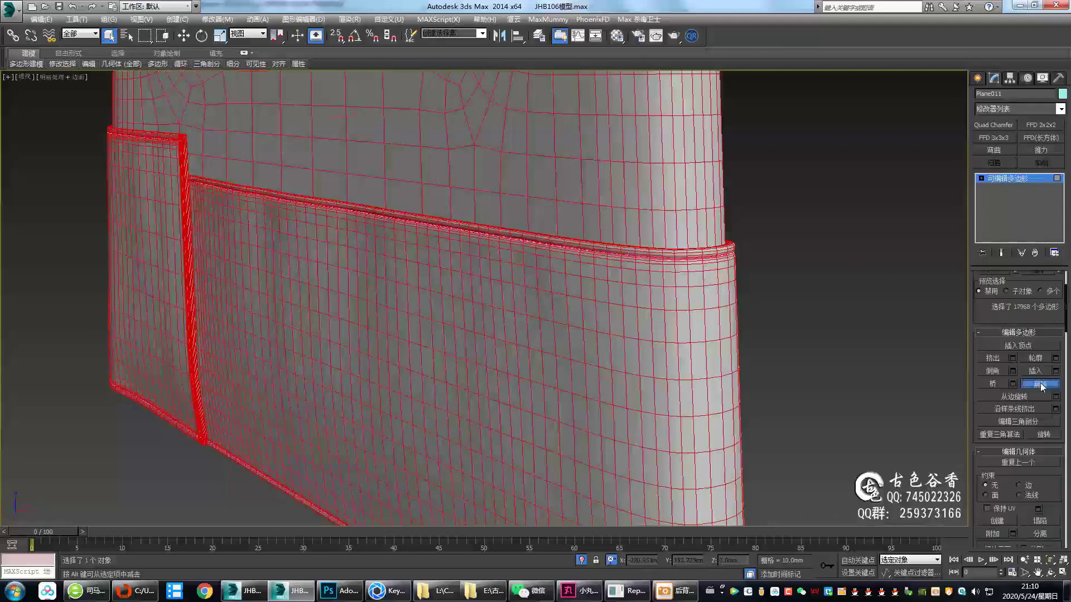
- Frame the armrest stitch polygons, then select the middle seat cushion to inspect its checker map
{"action": "left_click", "coordinate": [1033, 149]}
{"action": "key", "text": "4"}
{"action": "key", "text": "z"}
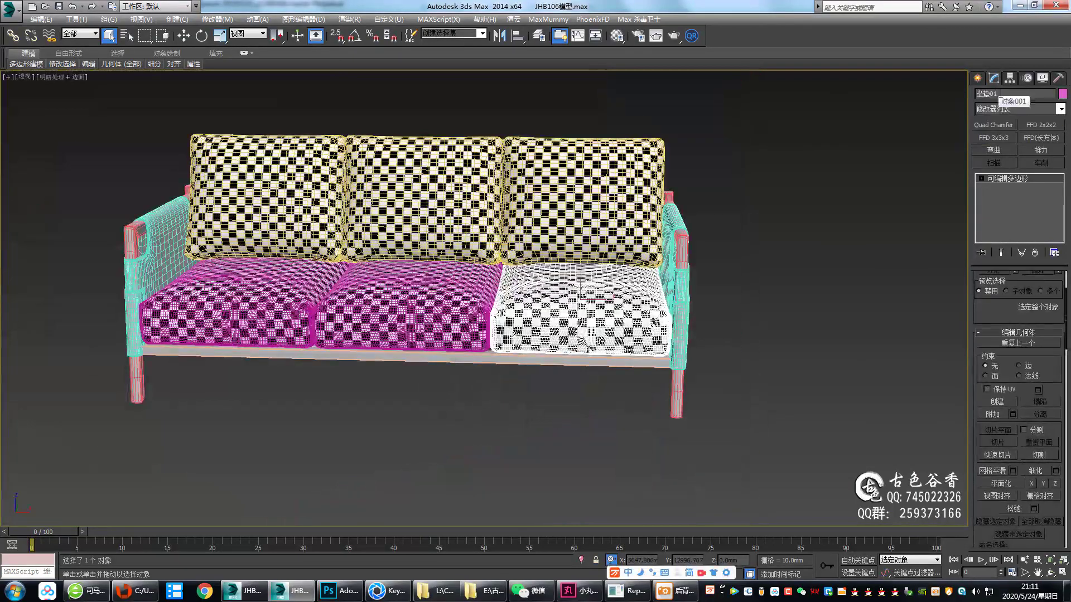
{"action": "left_click", "coordinate": [390, 273]}
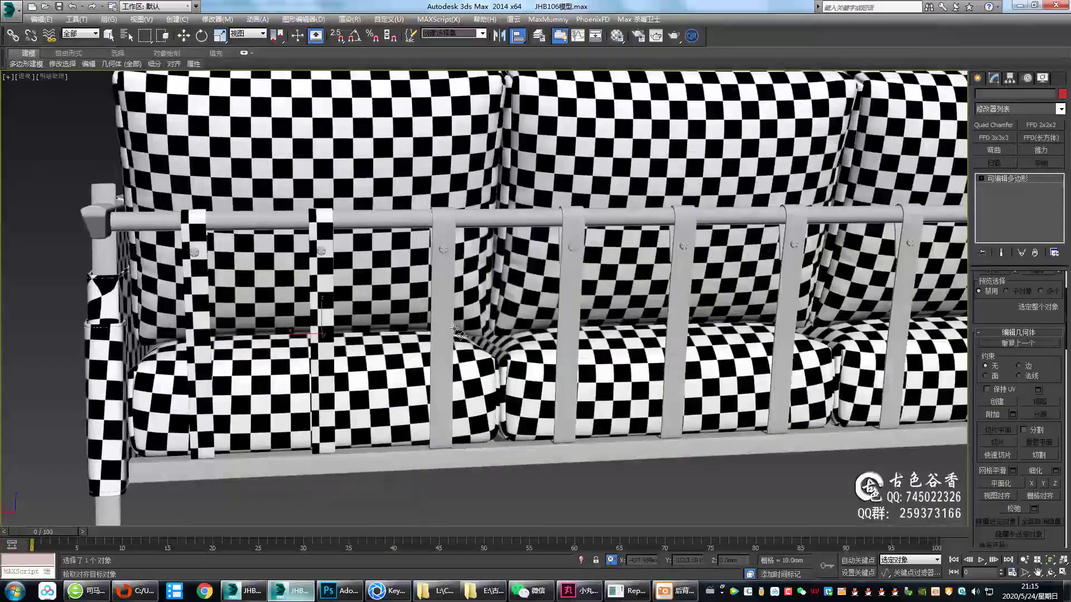
- Select the sofa frame object and orbit to view its underside
{"action": "left_click", "coordinate": [563, 346]}
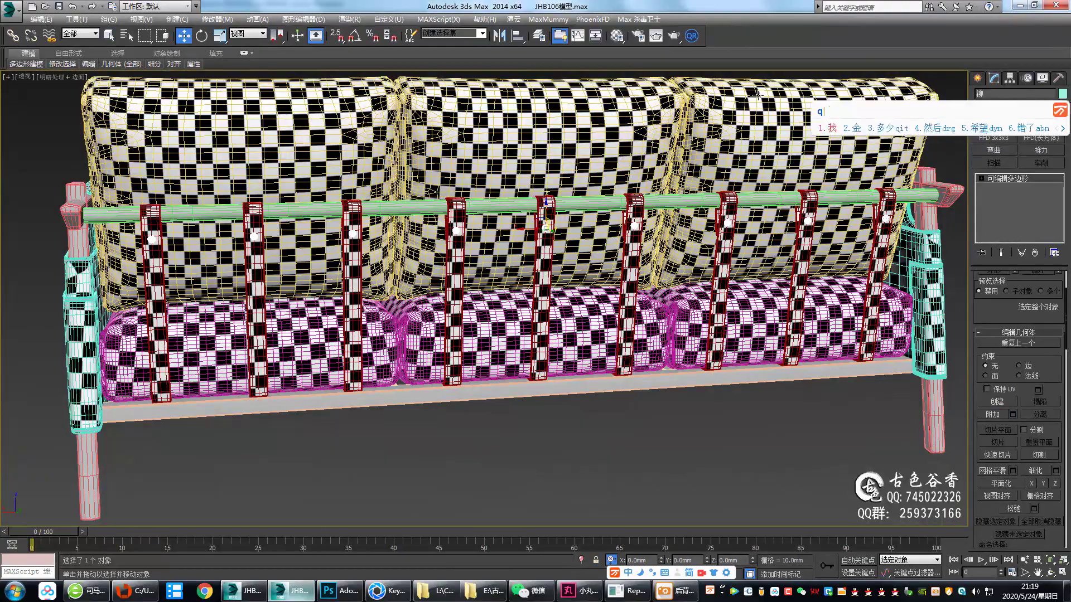
{"action": "middle_click_drag", "start_coordinate": [757, 95], "coordinate": [789, 352], "text": "alt"}
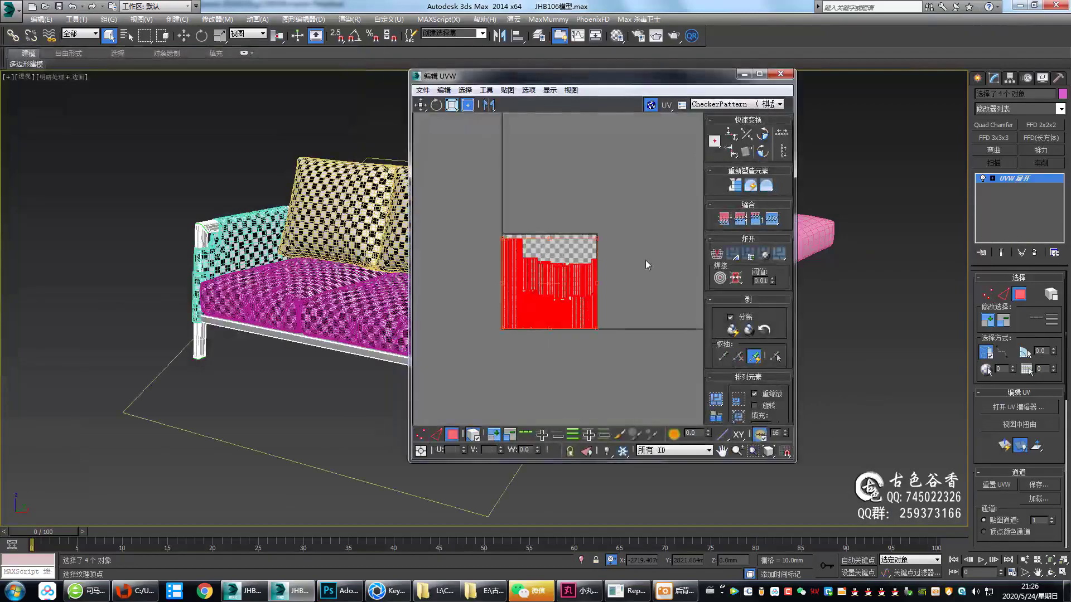
- Frame the red UV island, then export only the selected sofa objects with Export Selected
{"action": "scroll", "coordinate": [644, 259], "scroll_direction": "up", "scroll_amount": 3}
{"action": "middle_click_drag", "start_coordinate": [644, 260], "coordinate": [604, 234]}
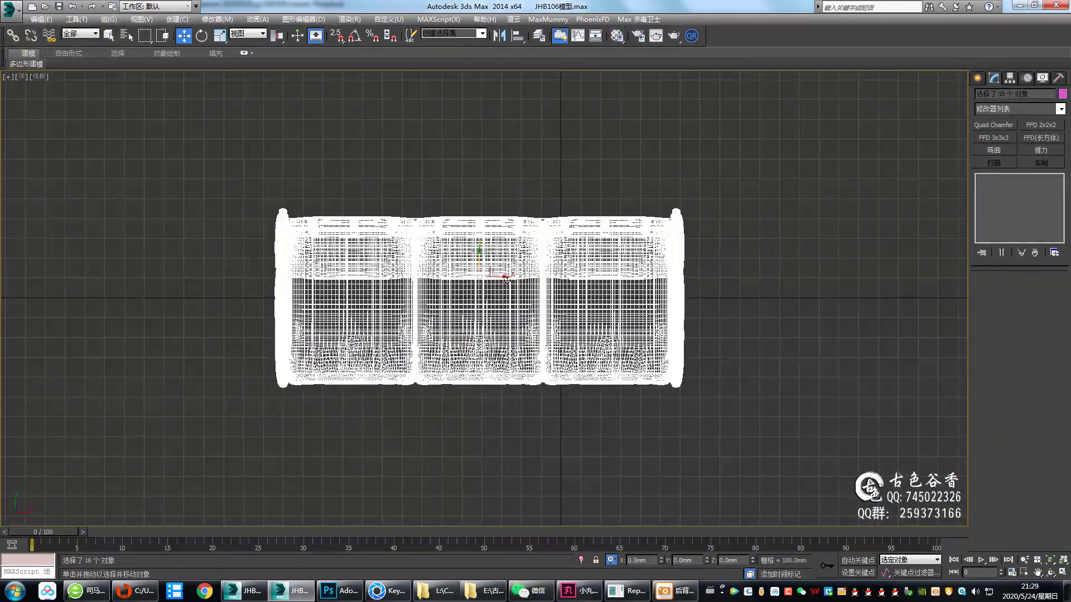
{"action": "left_click", "coordinate": [10, 9]}
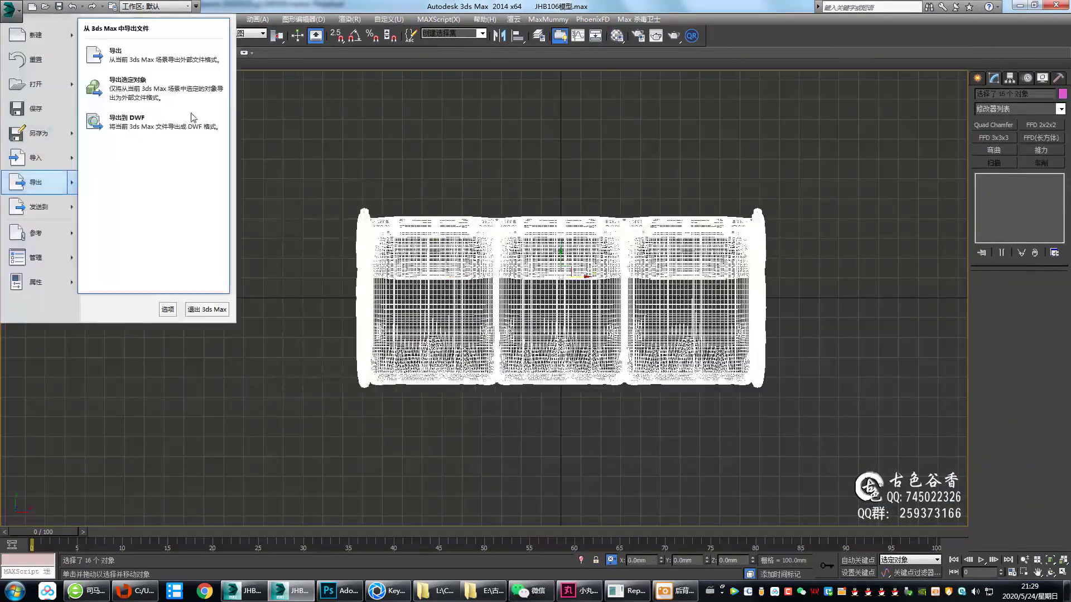
{"action": "left_click", "coordinate": [189, 112]}
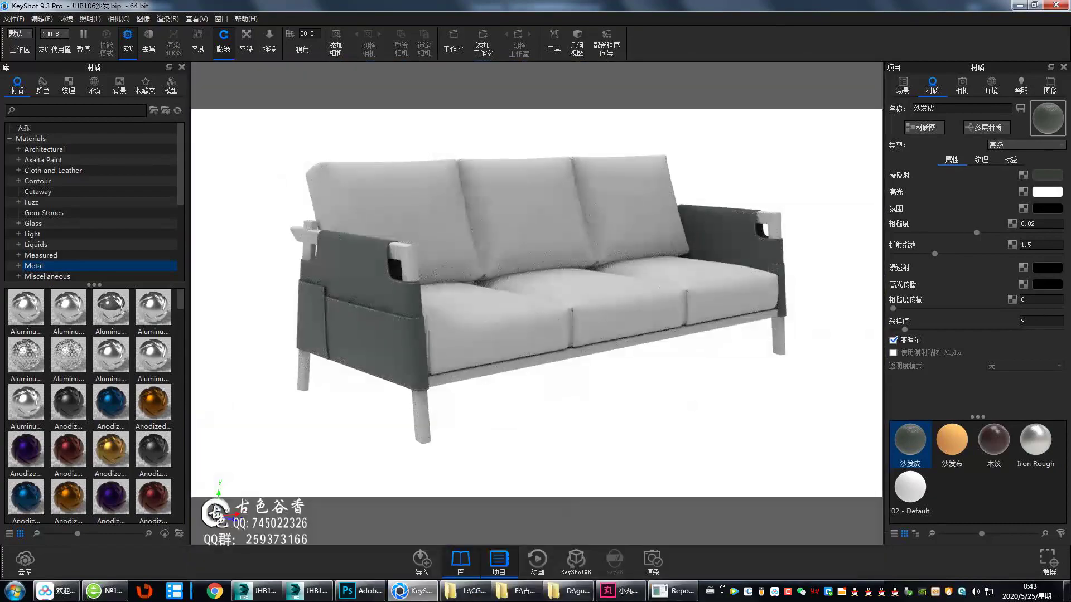
- Zoom in and out on the sofa to check the fabric, leather and wood materials
{"action": "scroll", "coordinate": [537, 335], "scroll_direction": "up", "scroll_amount": 5}
{"action": "scroll", "coordinate": [820, 382], "scroll_direction": "up", "scroll_amount": 3}
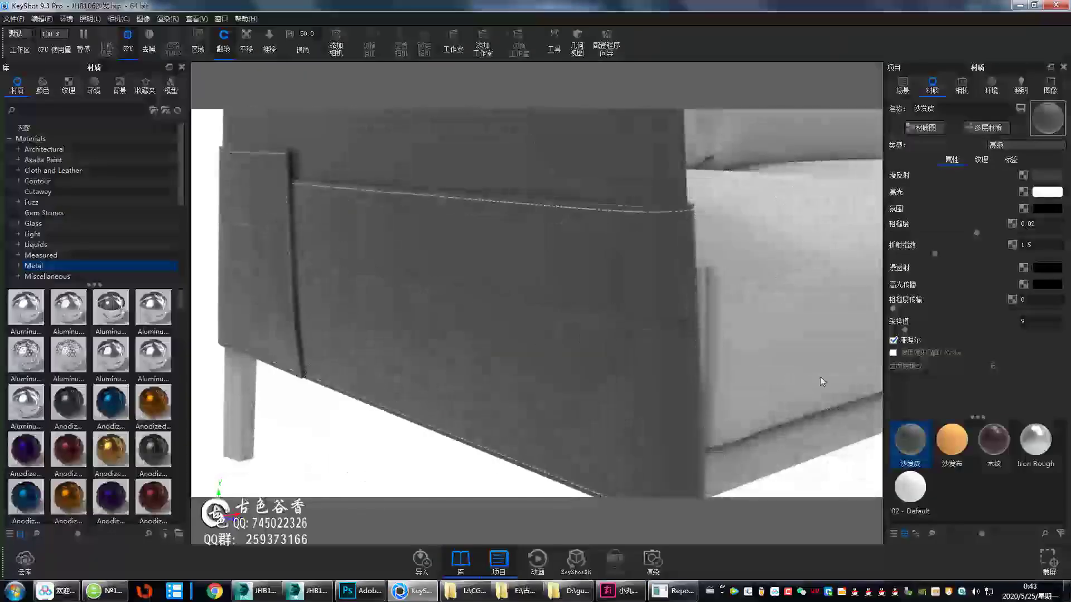
{"action": "scroll", "coordinate": [660, 246], "scroll_direction": "down", "scroll_amount": 2}
{"action": "scroll", "coordinate": [662, 363], "scroll_direction": "down", "scroll_amount": 3}
{"action": "scroll", "coordinate": [509, 292], "scroll_direction": "down", "scroll_amount": 2}
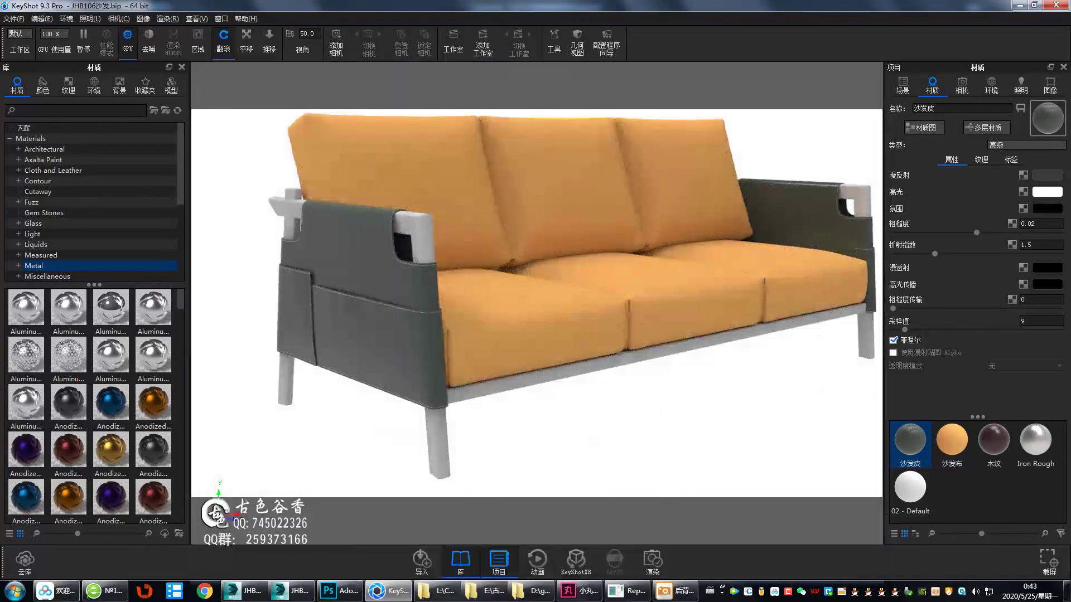
{"action": "scroll", "coordinate": [453, 408], "scroll_direction": "up", "scroll_amount": 5}
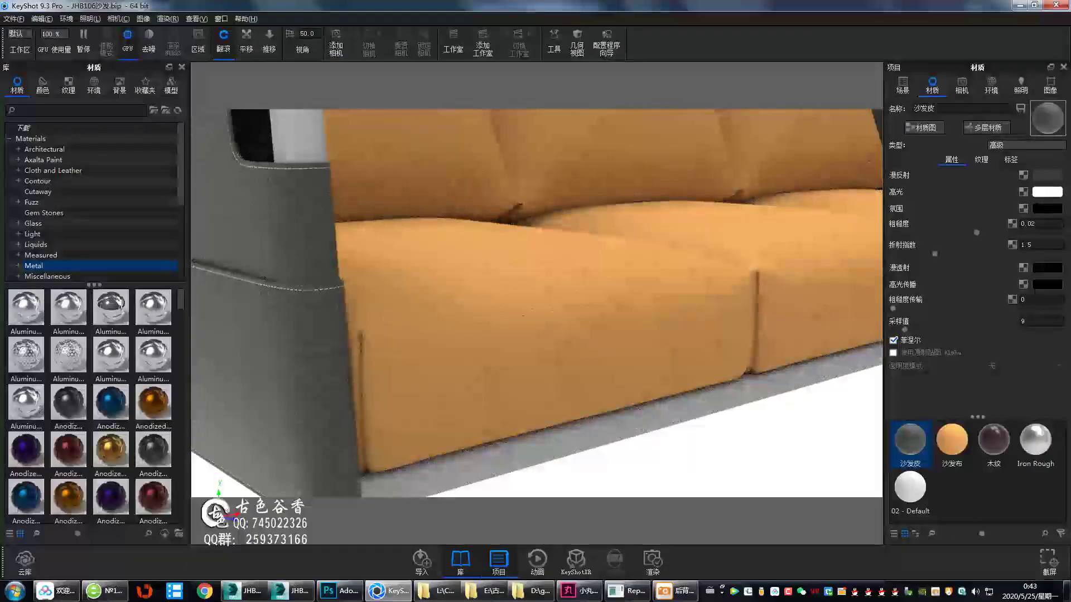
{"action": "scroll", "coordinate": [454, 409], "scroll_direction": "down", "scroll_amount": 3}
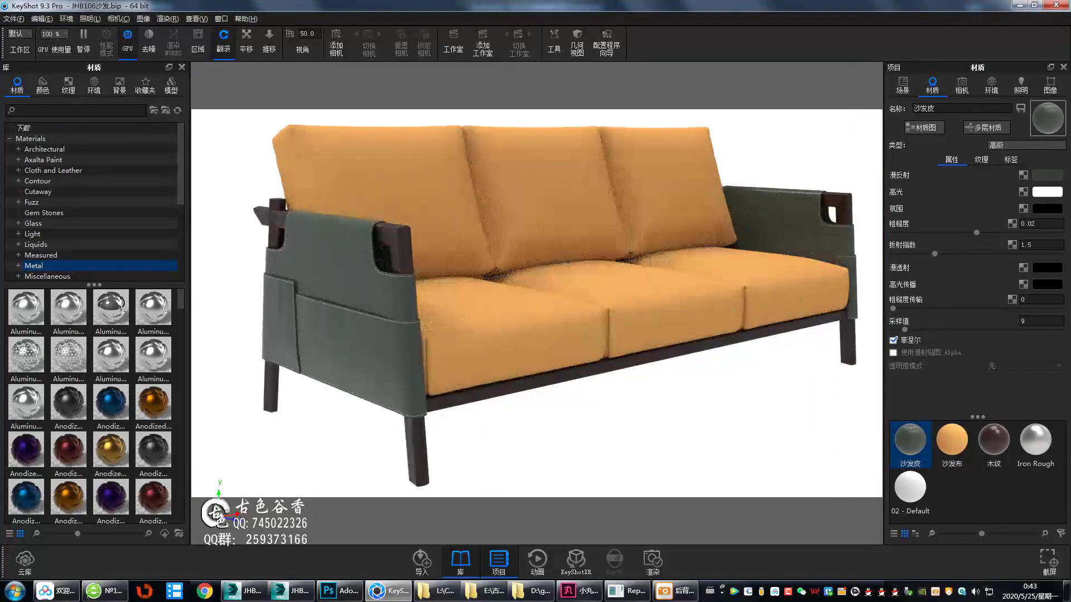
{"action": "scroll", "coordinate": [391, 259], "scroll_direction": "up", "scroll_amount": 3}
{"action": "scroll", "coordinate": [530, 294], "scroll_direction": "up", "scroll_amount": 2}
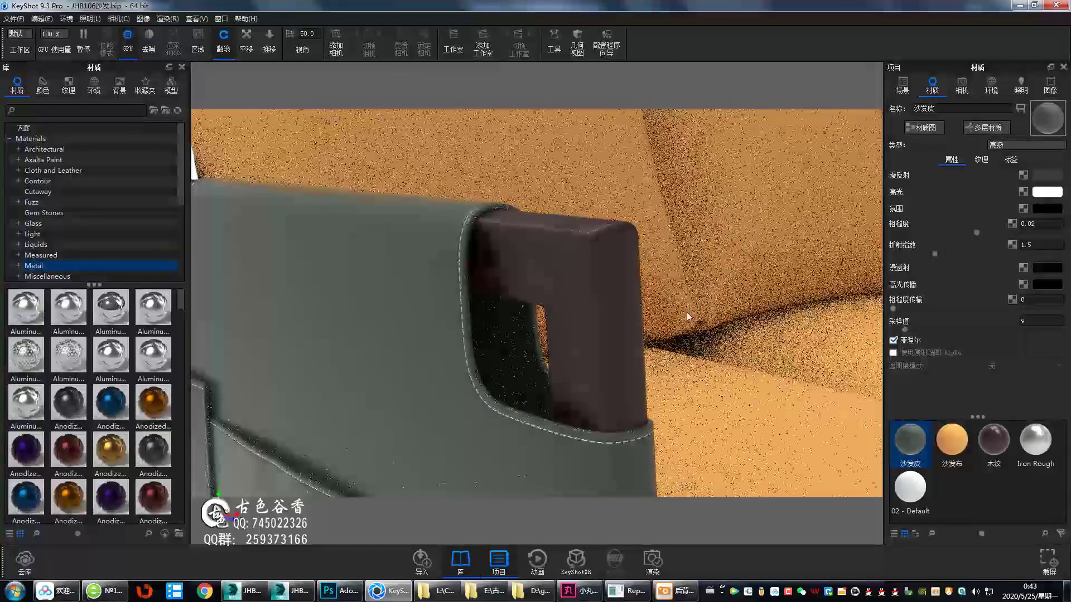
{"action": "scroll", "coordinate": [687, 316], "scroll_direction": "down", "scroll_amount": 2}
{"action": "scroll", "coordinate": [662, 311], "scroll_direction": "down", "scroll_amount": 3}
{"action": "scroll", "coordinate": [545, 253], "scroll_direction": "down", "scroll_amount": 2}
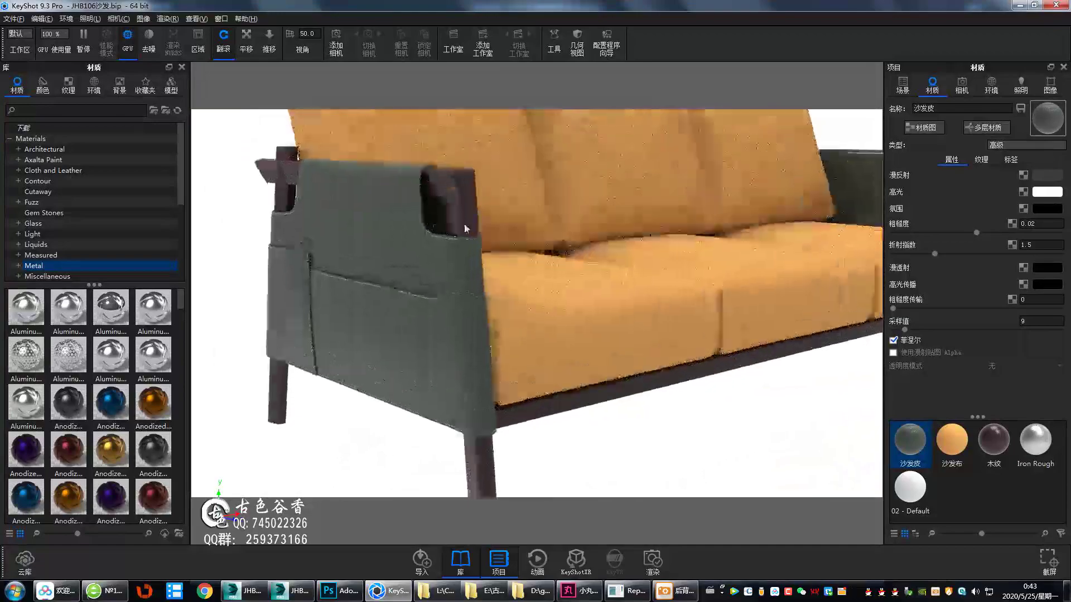
{"action": "scroll", "coordinate": [547, 246], "scroll_direction": "up", "scroll_amount": 2}
{"action": "scroll", "coordinate": [591, 327], "scroll_direction": "down", "scroll_amount": 5}
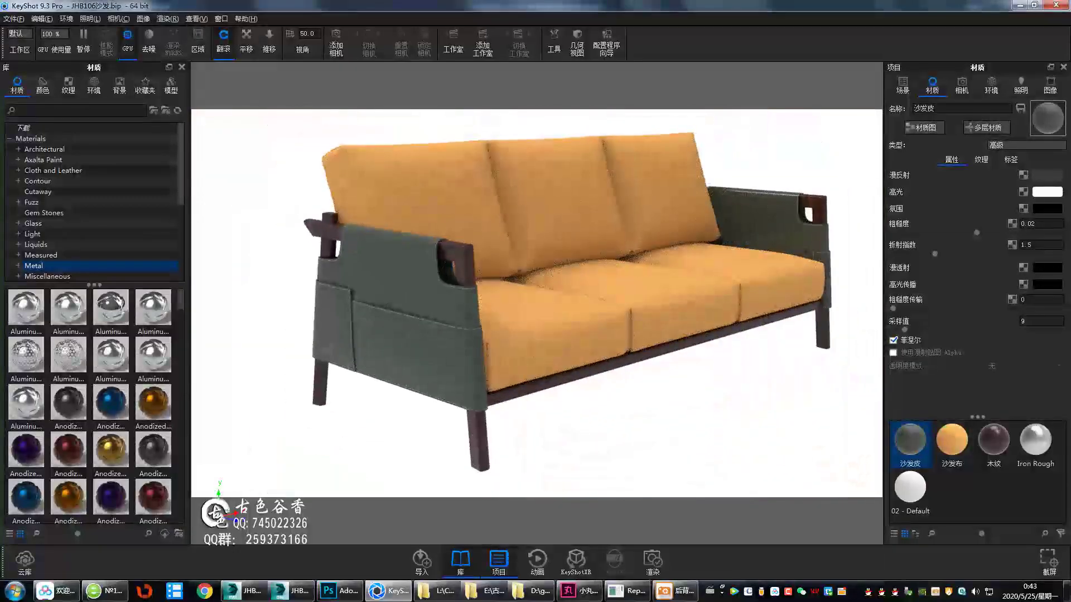
{"action": "scroll", "coordinate": [537, 303], "scroll_direction": "up", "scroll_amount": 2}
{"action": "scroll", "coordinate": [537, 303], "scroll_direction": "down", "scroll_amount": 2}
- Orbit the camera to the sofa's back, then return to an angled front view
{"action": "left_click_drag", "start_coordinate": [502, 301], "coordinate": [670, 301]}
{"action": "scroll", "coordinate": [536, 303], "scroll_direction": "up", "scroll_amount": 4}
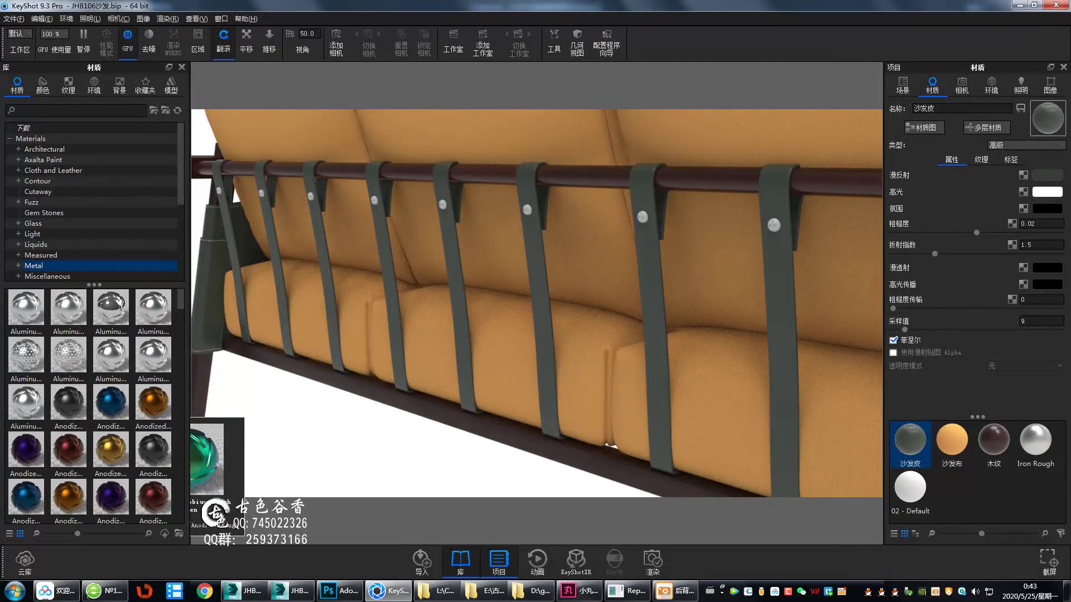
{"action": "scroll", "coordinate": [451, 387], "scroll_direction": "down", "scroll_amount": 5}
{"action": "left_click_drag", "start_coordinate": [613, 387], "coordinate": [451, 387]}
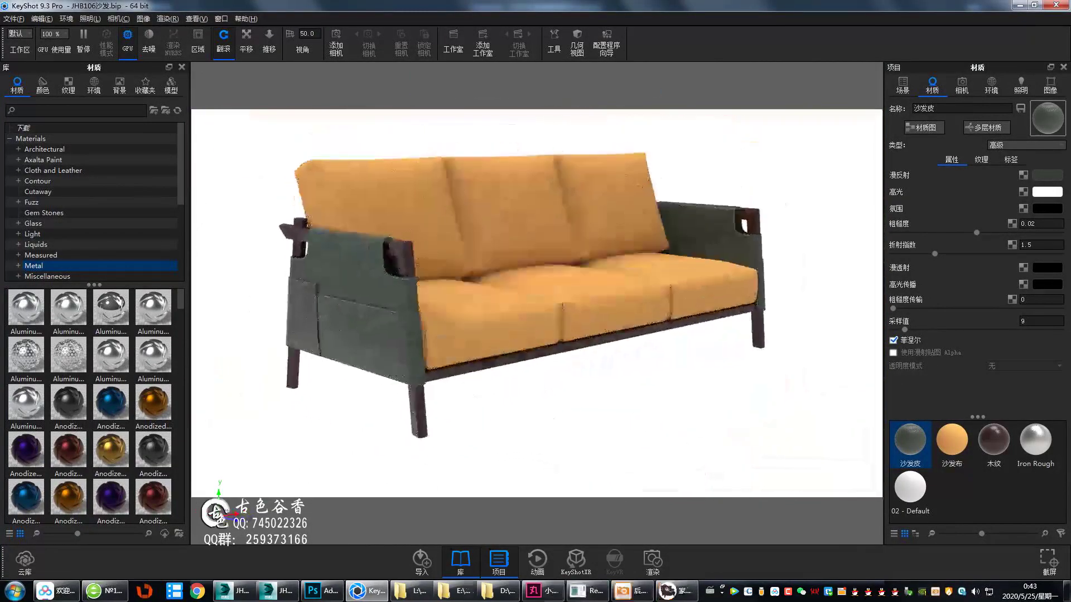
{"action": "left_click_drag", "start_coordinate": [655, 404], "coordinate": [660, 406]}
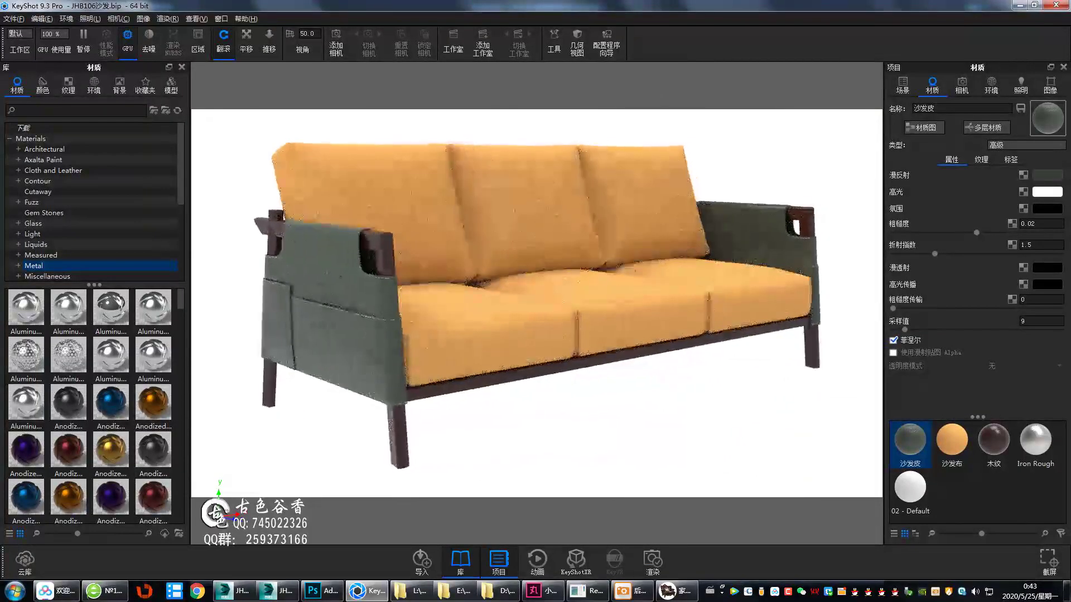
- Render the current sofa view at 6000 x 3370 into the JHB106 folder
{"action": "left_click", "coordinate": [654, 565]}
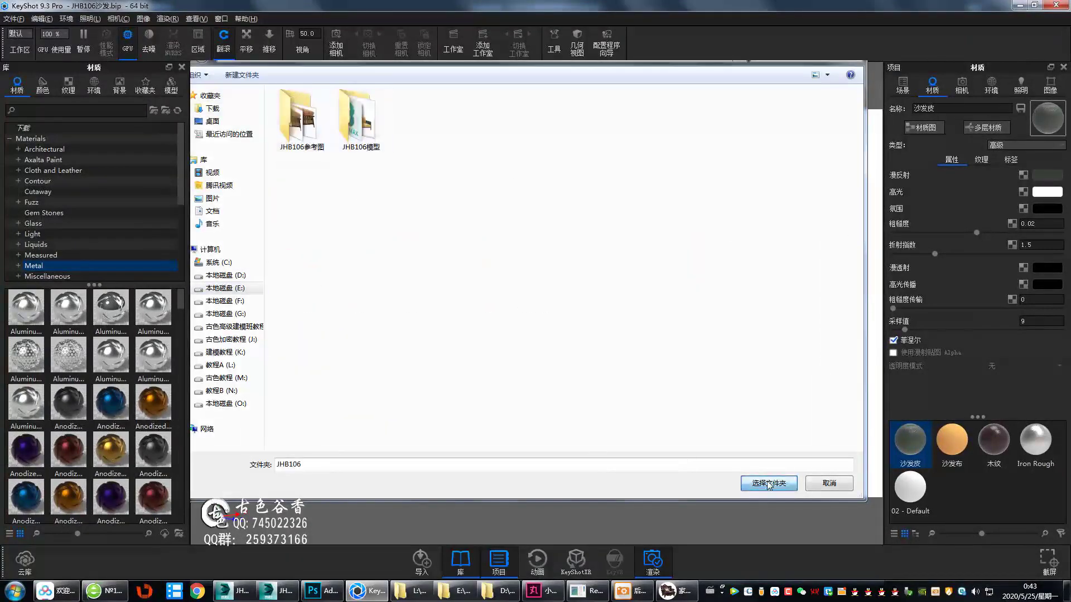
{"action": "left_click", "coordinate": [768, 484]}
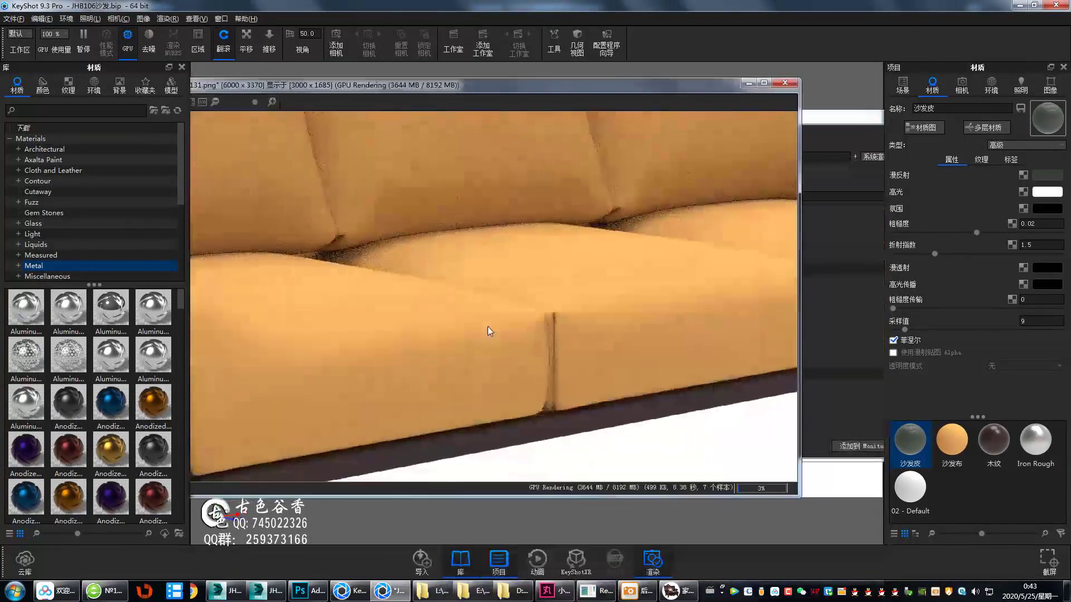
{"action": "scroll", "coordinate": [489, 331], "scroll_direction": "down", "scroll_amount": 5}
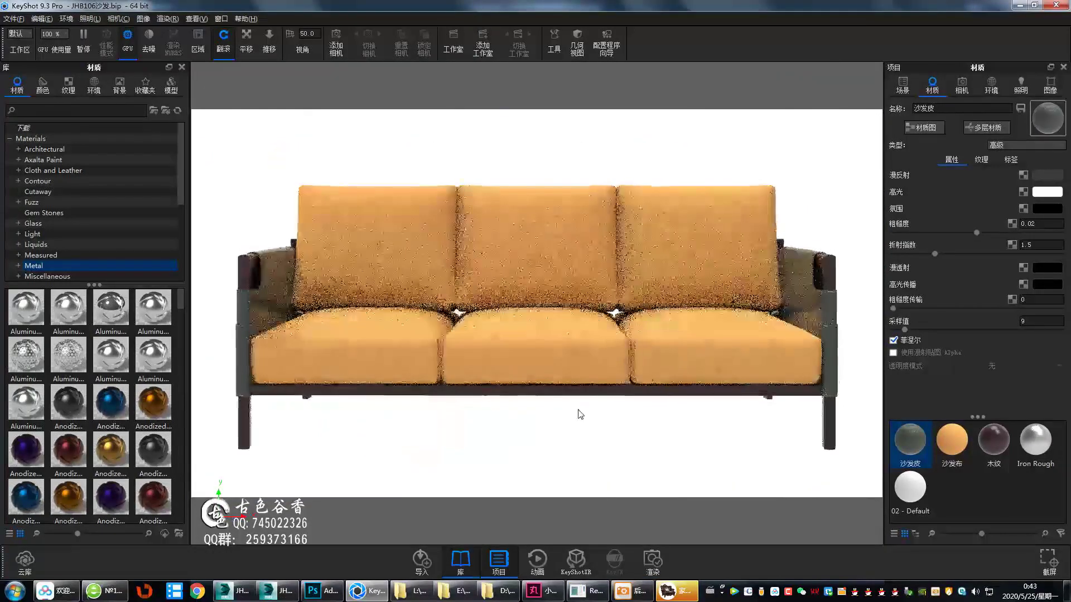
- Start a second render with Ctrl+P, then close the finished render window
{"action": "key", "text": "ctrl+p"}
{"action": "key", "text": "Return"}
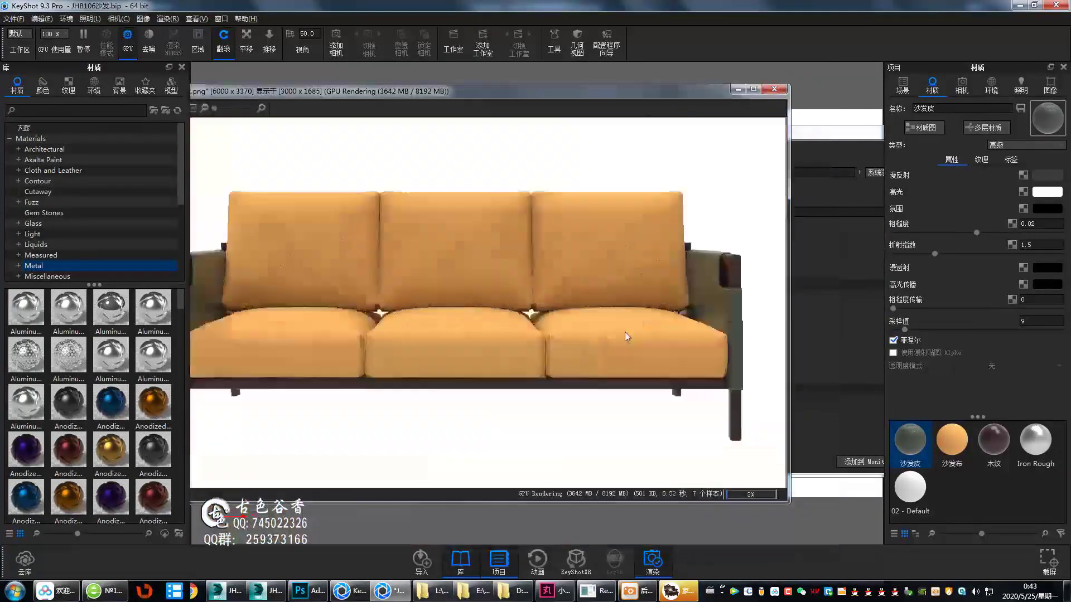
{"action": "left_click", "coordinate": [775, 90]}
{"action": "left_click_drag", "start_coordinate": [549, 339], "coordinate": [538, 373]}
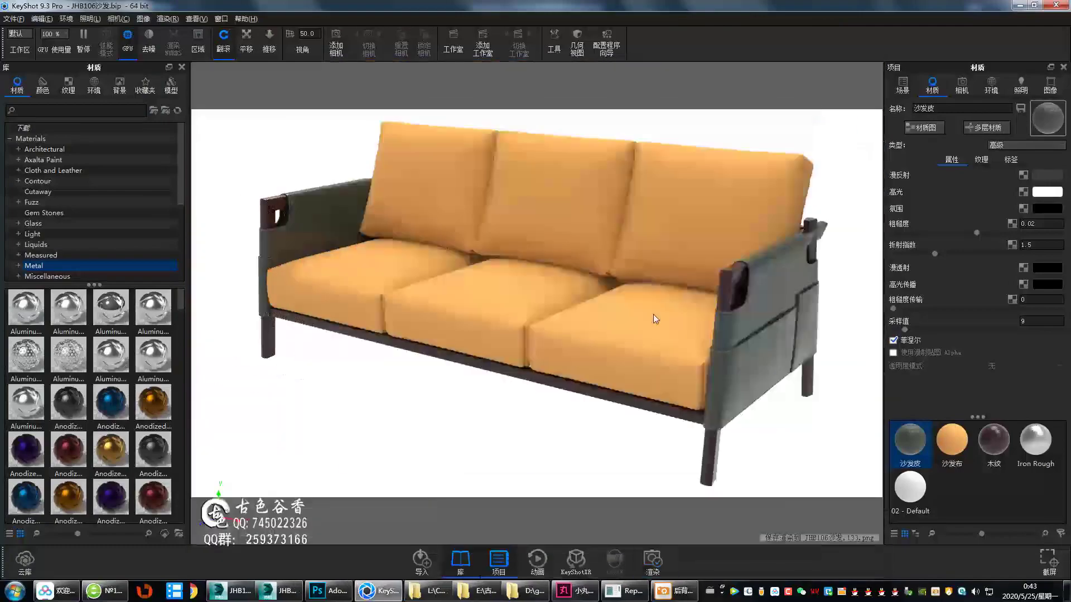
- Orbit the sofa around to a rear three-quarter view
{"action": "left_click_drag", "start_coordinate": [655, 319], "coordinate": [551, 356]}
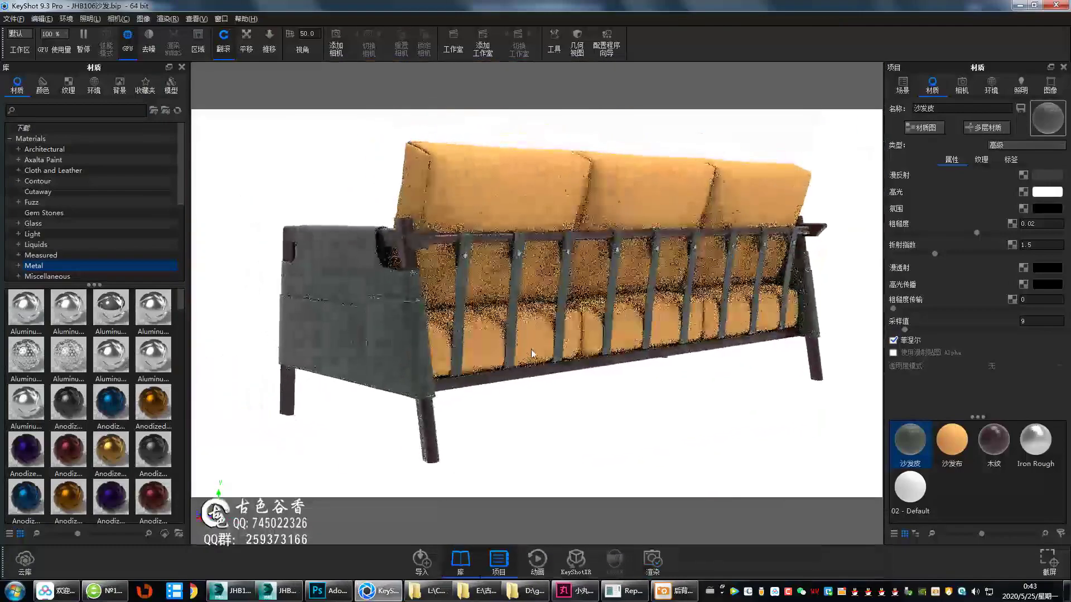